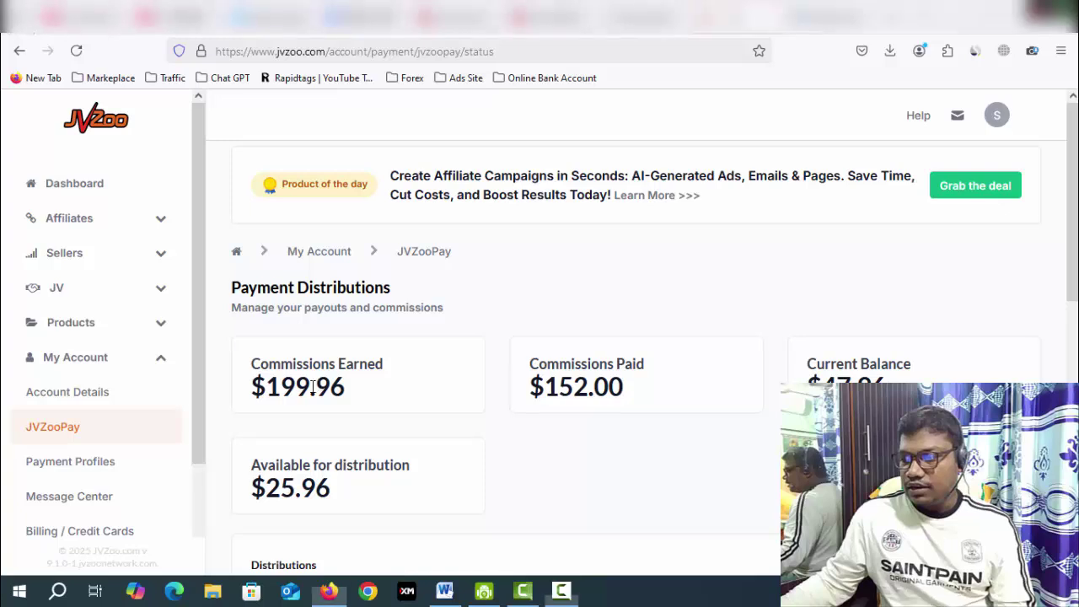
# Step: Review the commissions earned, commissions paid, current balance and amount available for distribution on the JVZooPay page, reloading it once
pyautogui.moveTo(318, 386); pyautogui.dragTo(266, 386)
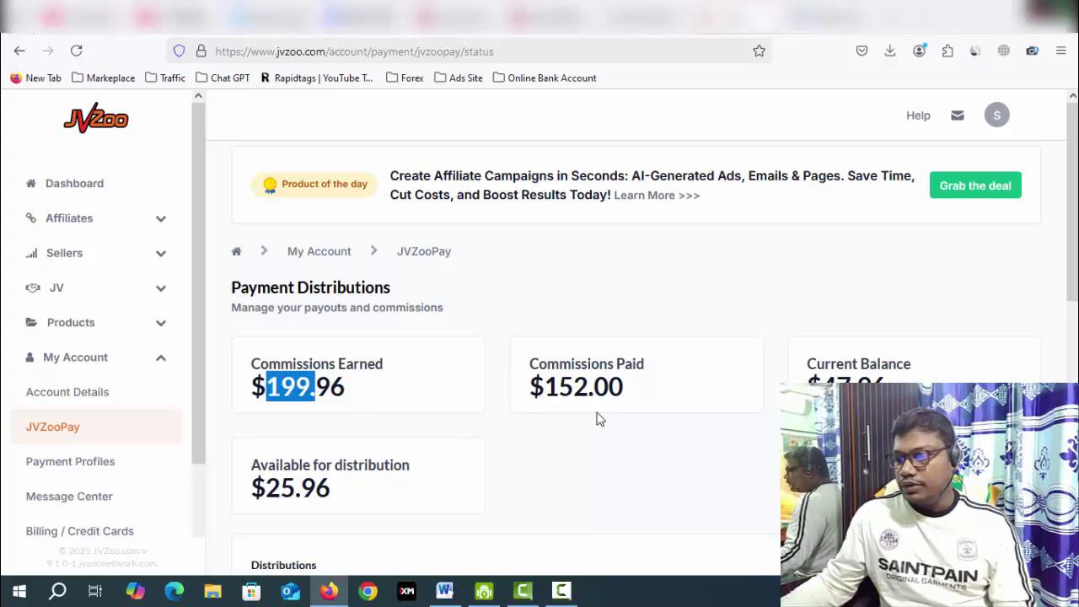
pyautogui.moveTo(596, 387); pyautogui.dragTo(545, 388)
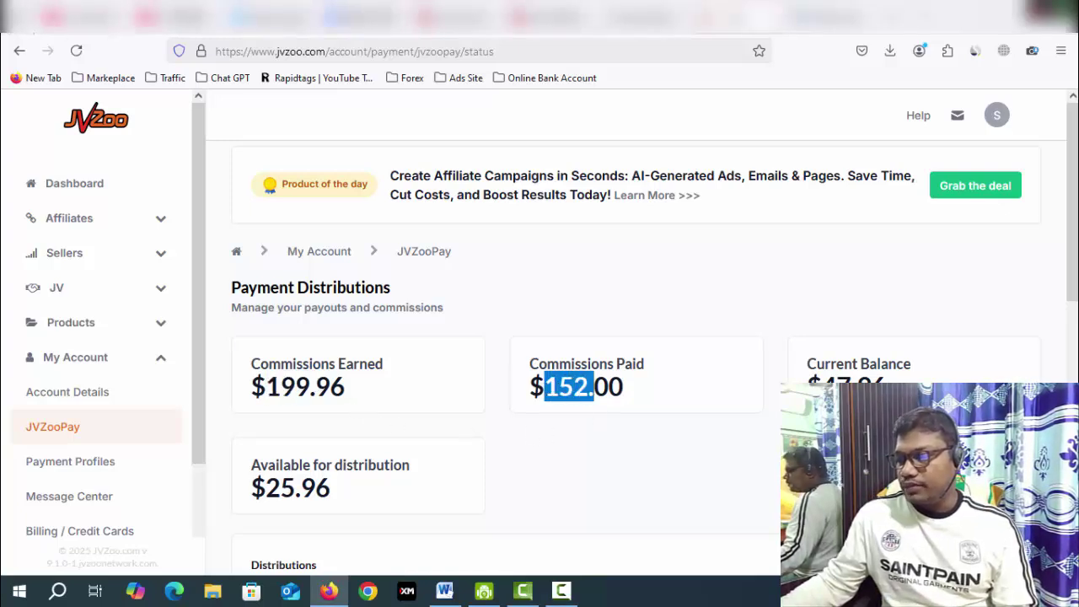
pyautogui.moveTo(860, 386); pyautogui.dragTo(822, 386)
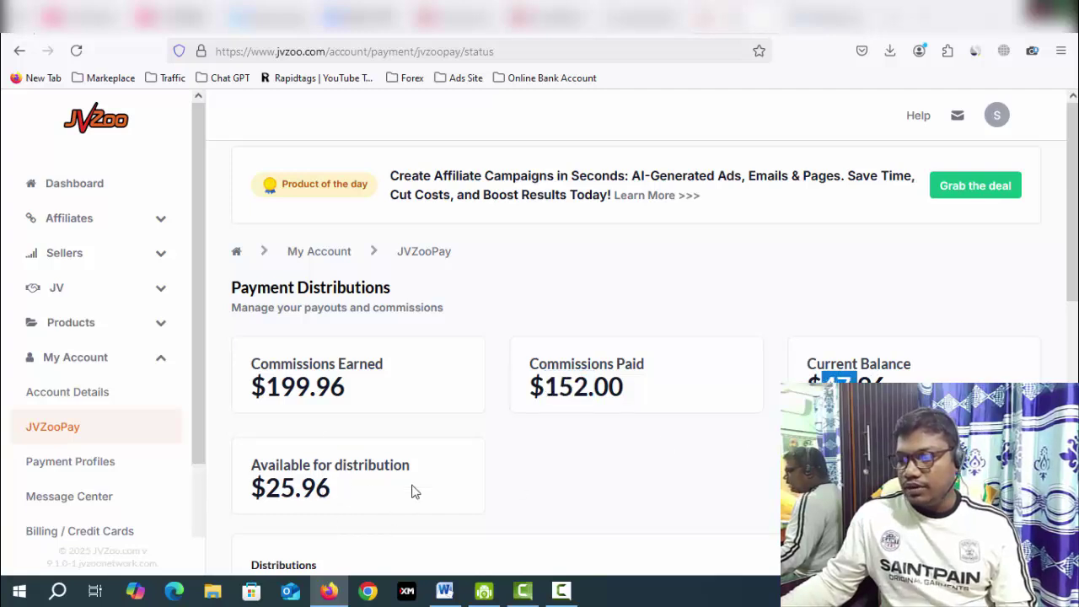
pyautogui.moveTo(297, 488); pyautogui.dragTo(280, 487)
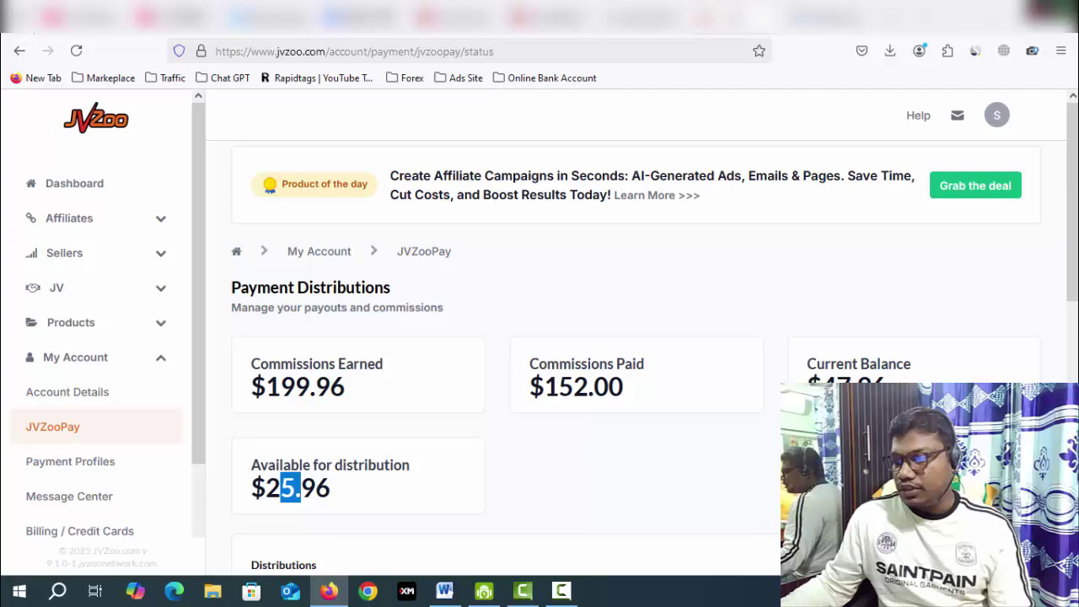
pyautogui.moveTo(822, 380); pyautogui.dragTo(858, 379)
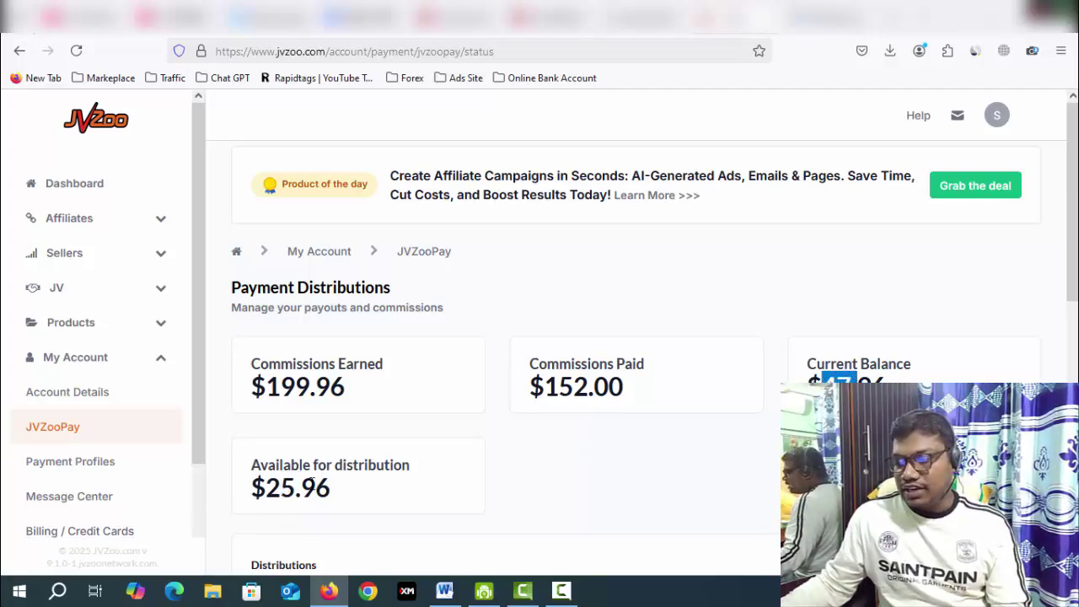
pyautogui.click(76, 50)
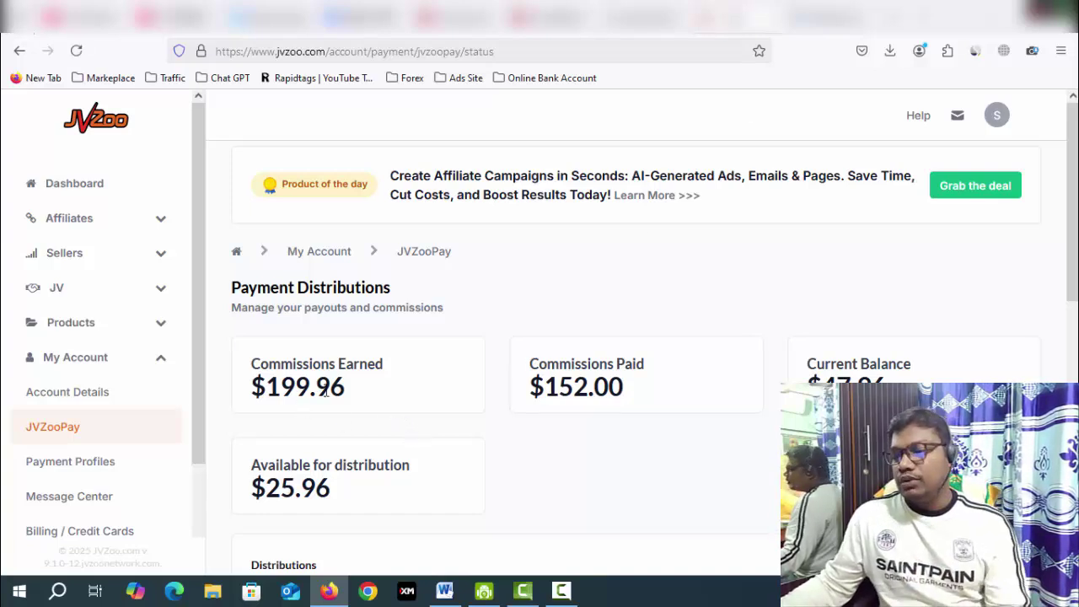
pyautogui.moveTo(279, 386); pyautogui.dragTo(312, 386)
# Step: Look through the latest uploads on the YouTube channel's videos page
pyautogui.click(84, 16)
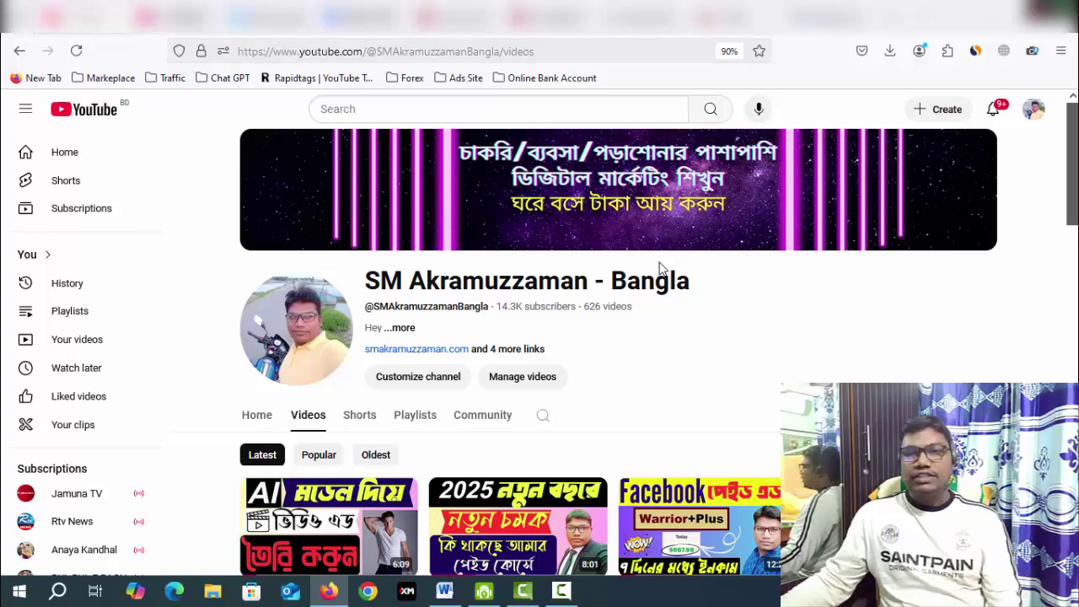
pyautogui.moveTo(690, 291); pyautogui.dragTo(363, 291)
pyautogui.click(615, 293)
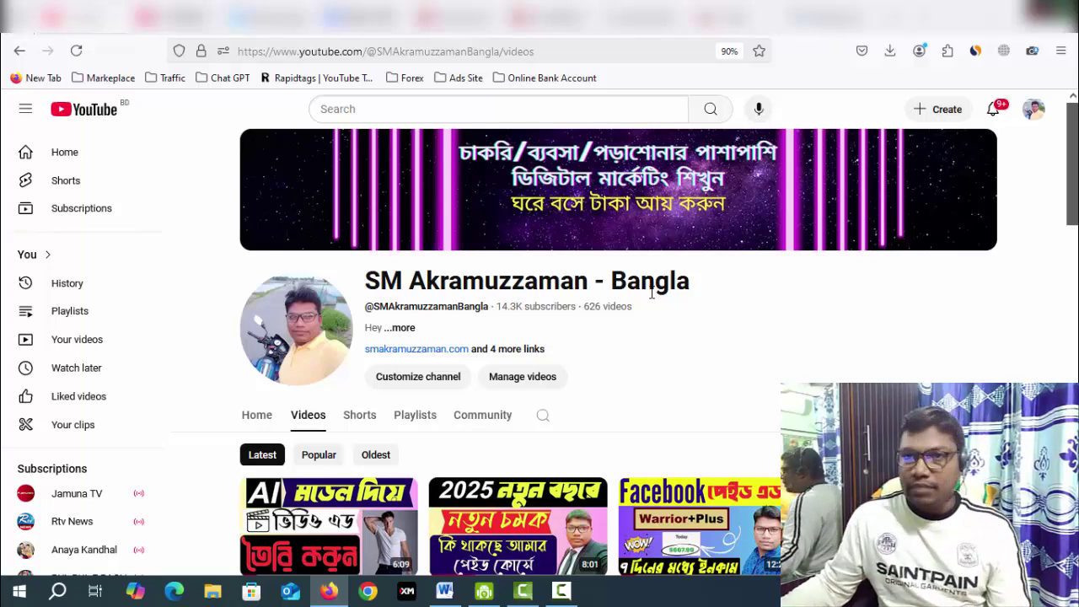
pyautogui.scroll(-5, 648, 295)
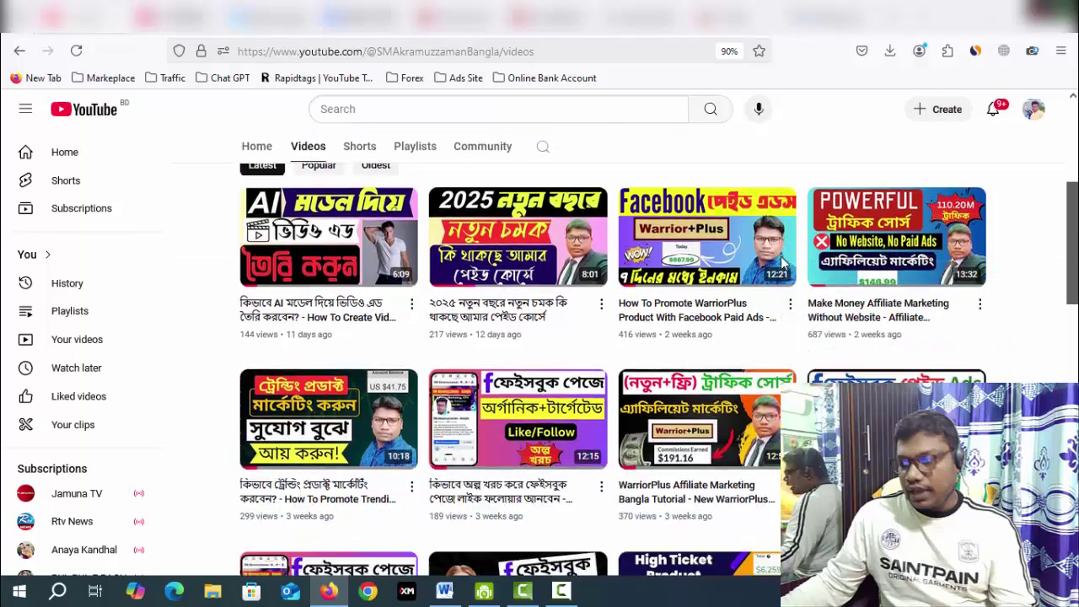
pyautogui.scroll(-5, 1046, 314)
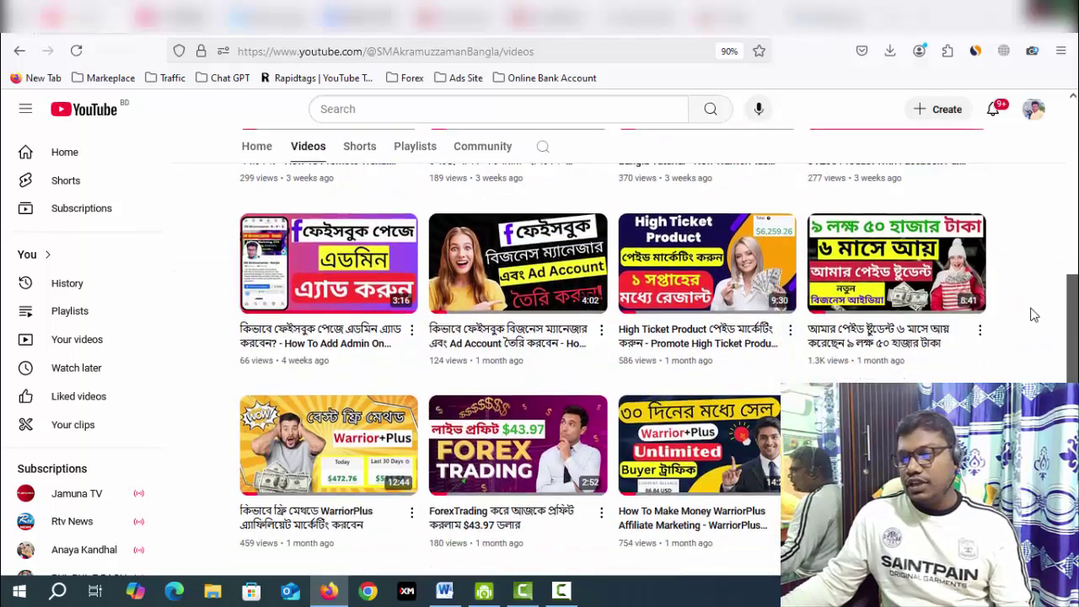
pyautogui.scroll(-4, 1035, 314)
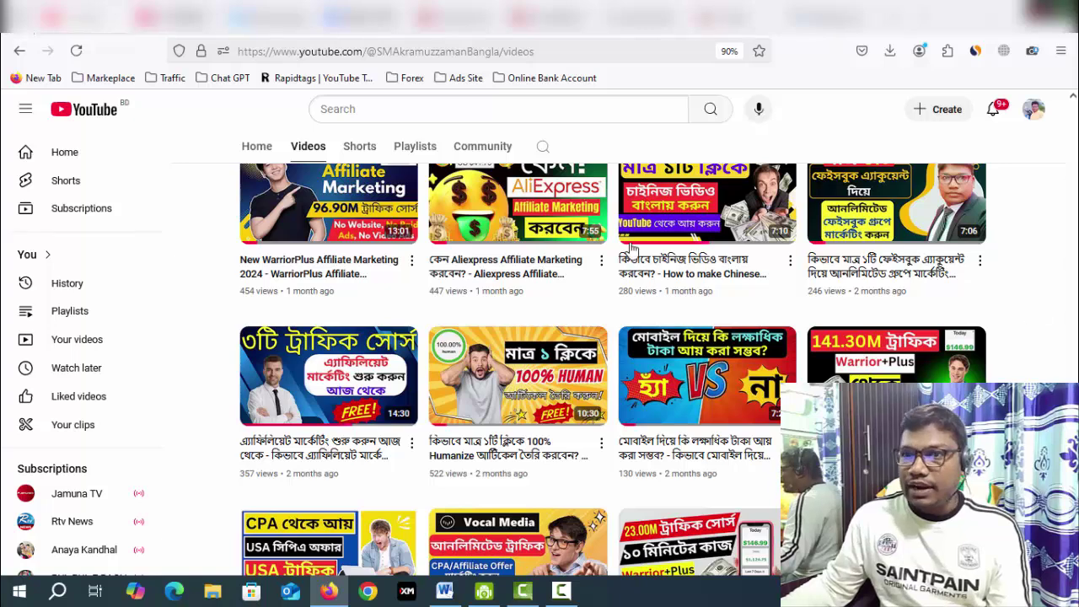
# Step: Go to the "How To Create Video Ads With AI Models" video and highlight the paid course line in its description
pyautogui.click(177, 19)
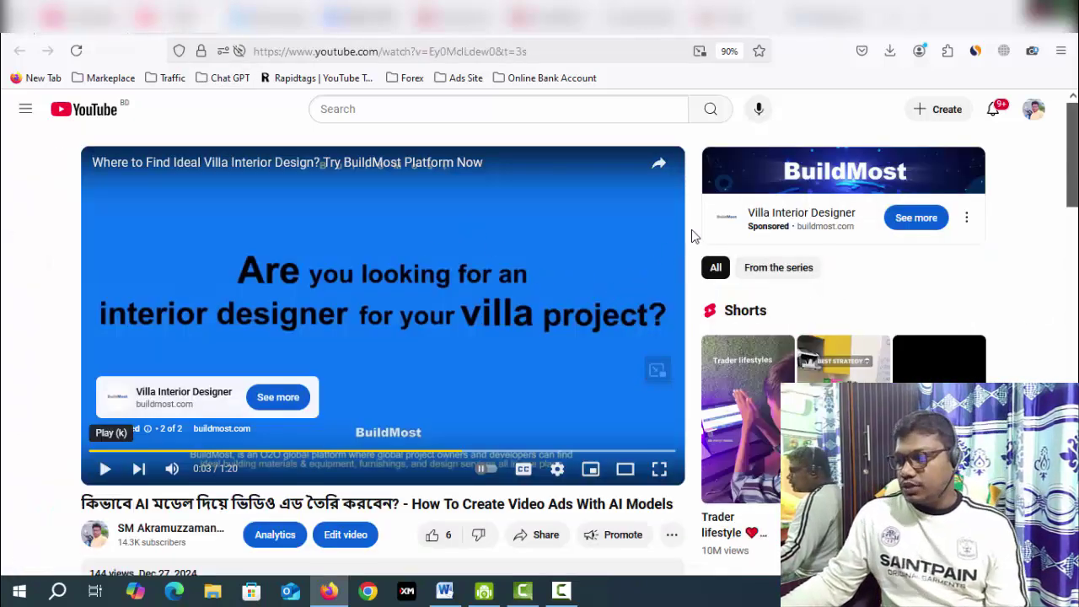
pyautogui.scroll(-5, 690, 236)
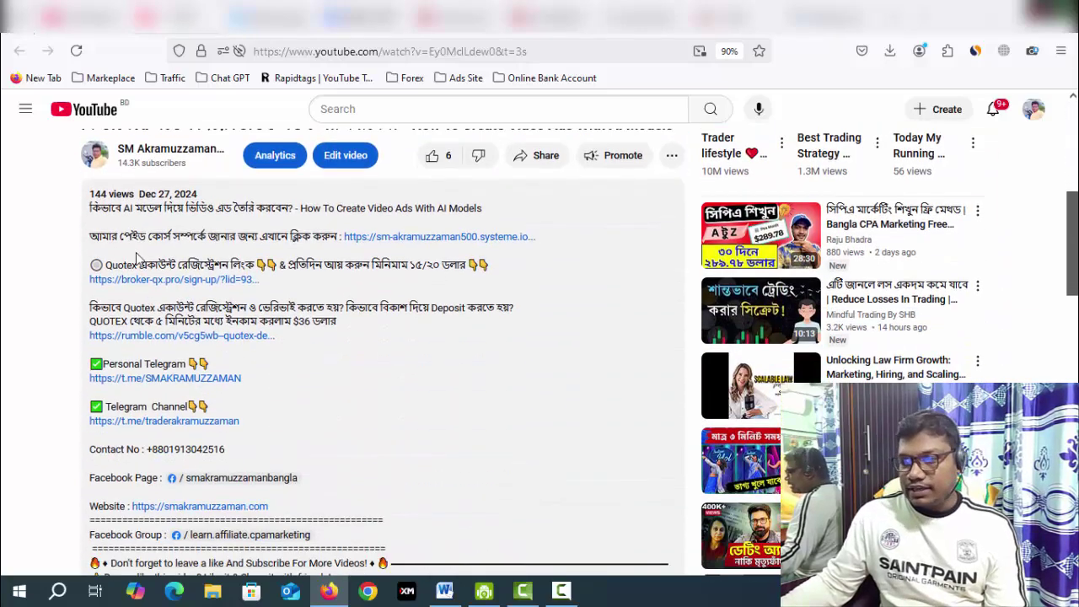
pyautogui.moveTo(136, 238); pyautogui.dragTo(311, 239)
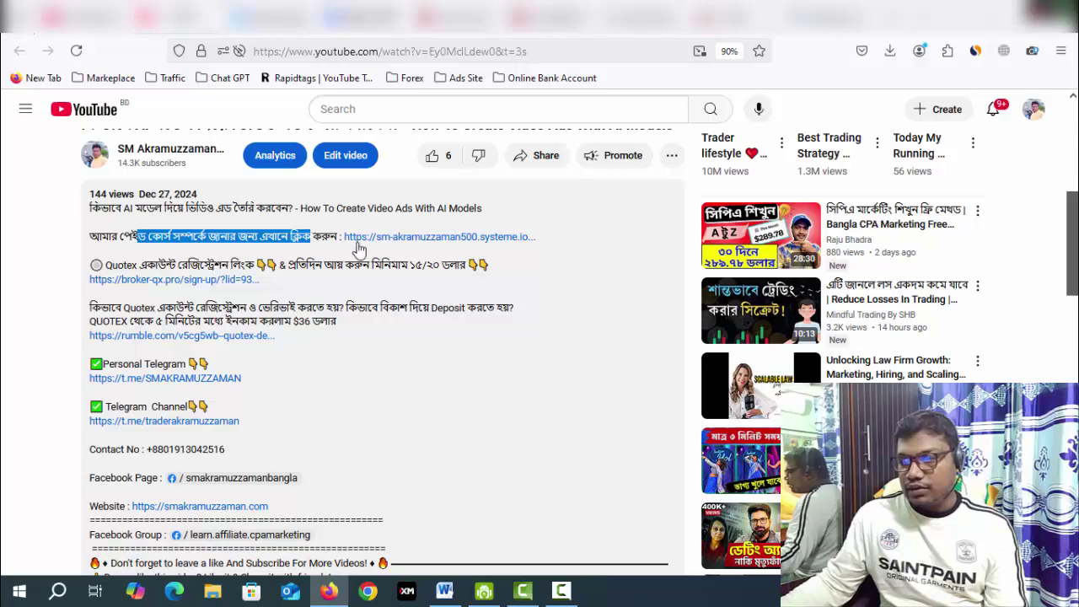
# Step: View the Digital Marketing Success Guide course page and highlight the 10-day extension and the 25% discount in its offer banner
pyautogui.hotkey('ctrl', 'Tab')
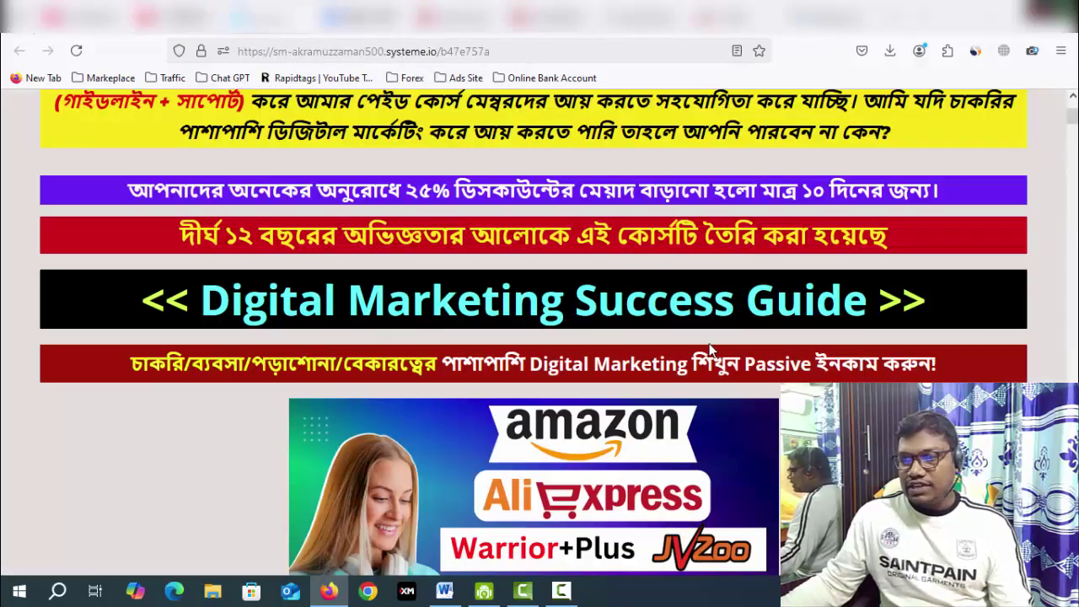
pyautogui.scroll(2, 711, 353)
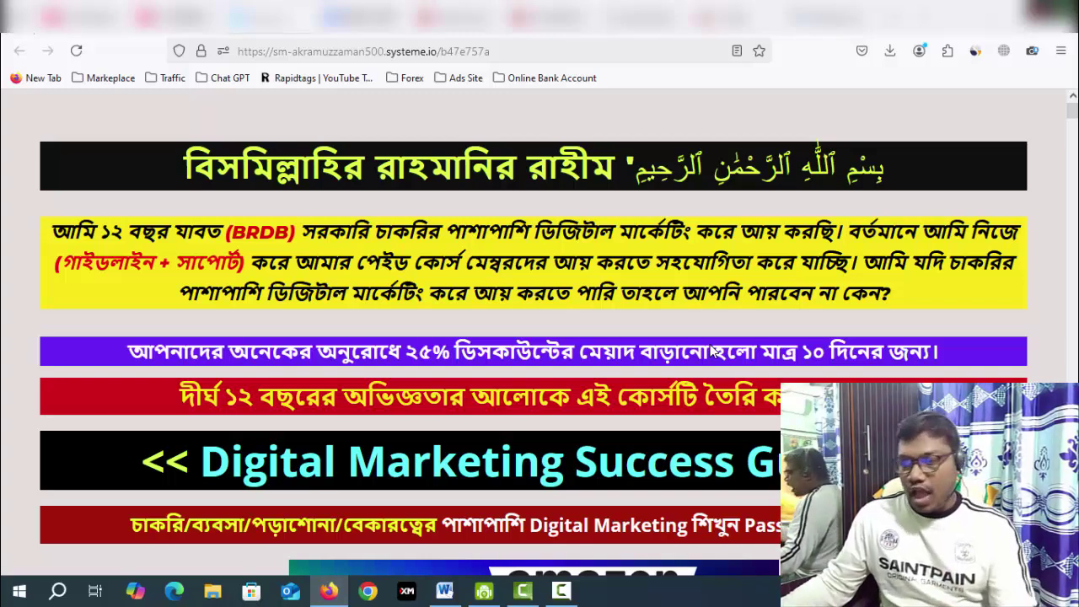
pyautogui.moveTo(784, 350); pyautogui.dragTo(831, 351)
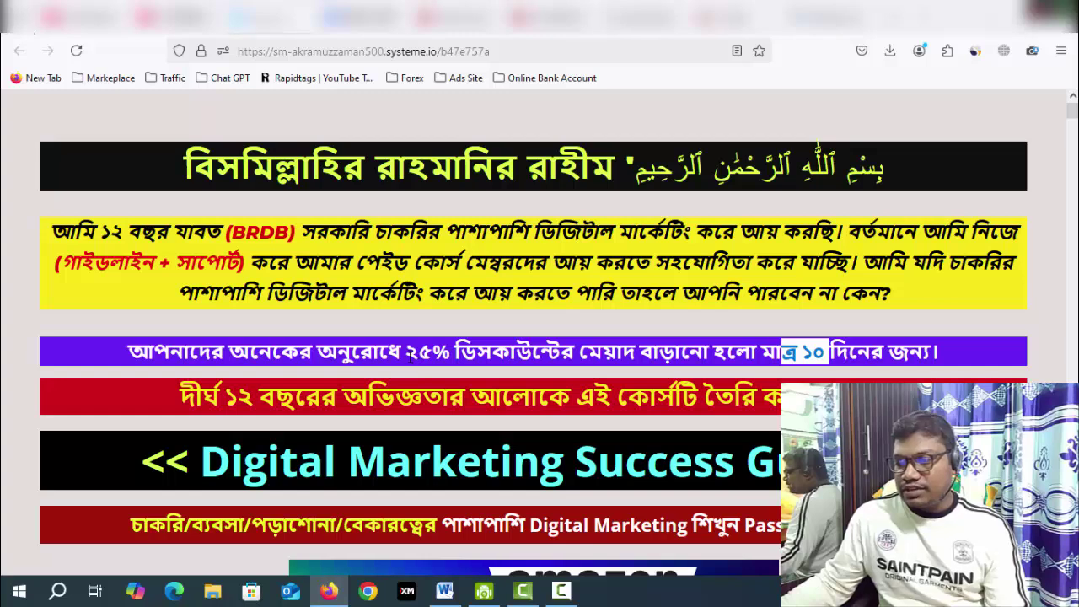
pyautogui.moveTo(406, 355); pyautogui.dragTo(455, 353)
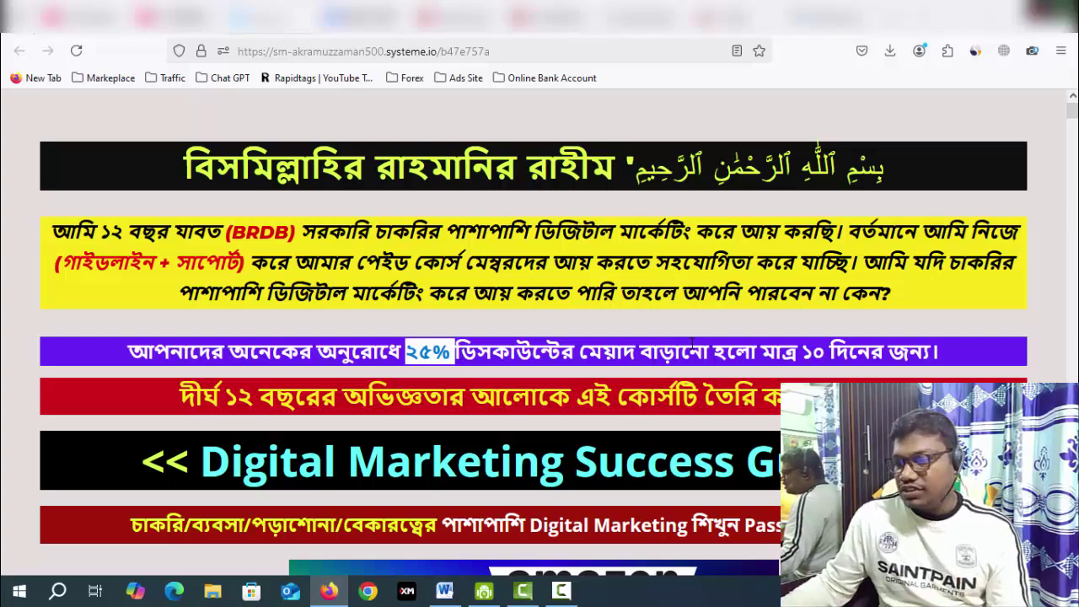
# Step: Read through the course page's class list, highlighting the entries from Class-44 to Class-49–55
pyautogui.scroll(-20, 690, 347)
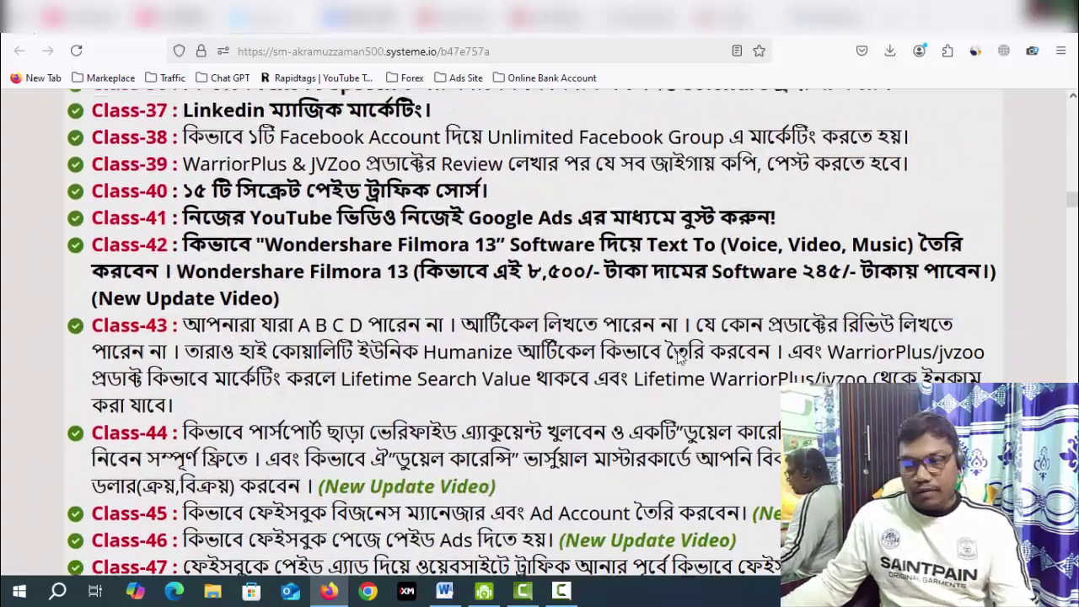
pyautogui.scroll(-5, 680, 358)
pyautogui.scroll(2, 304, 410)
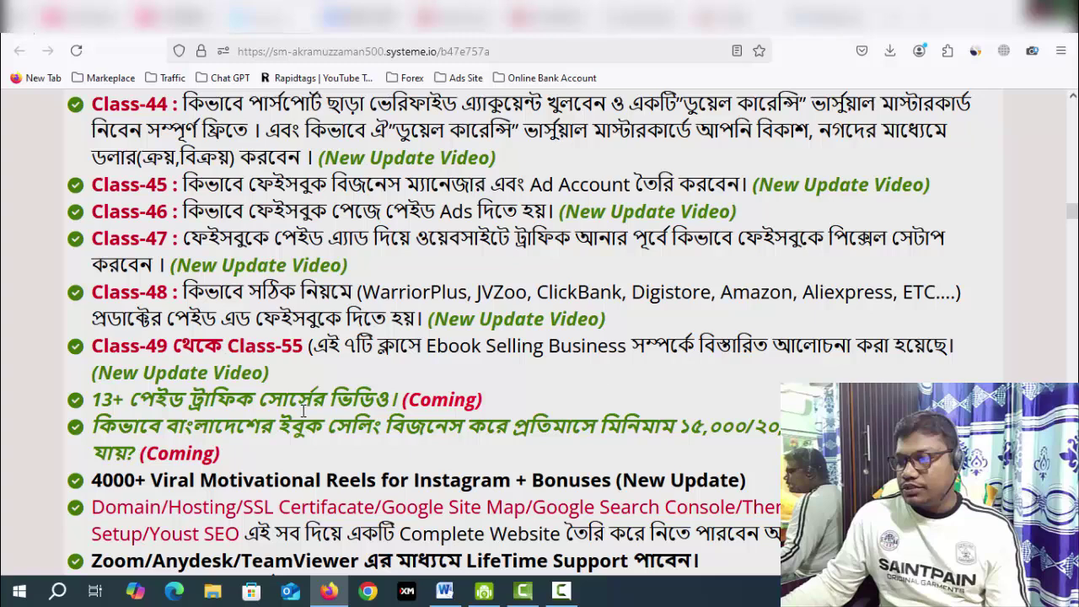
pyautogui.moveTo(149, 348); pyautogui.dragTo(196, 348)
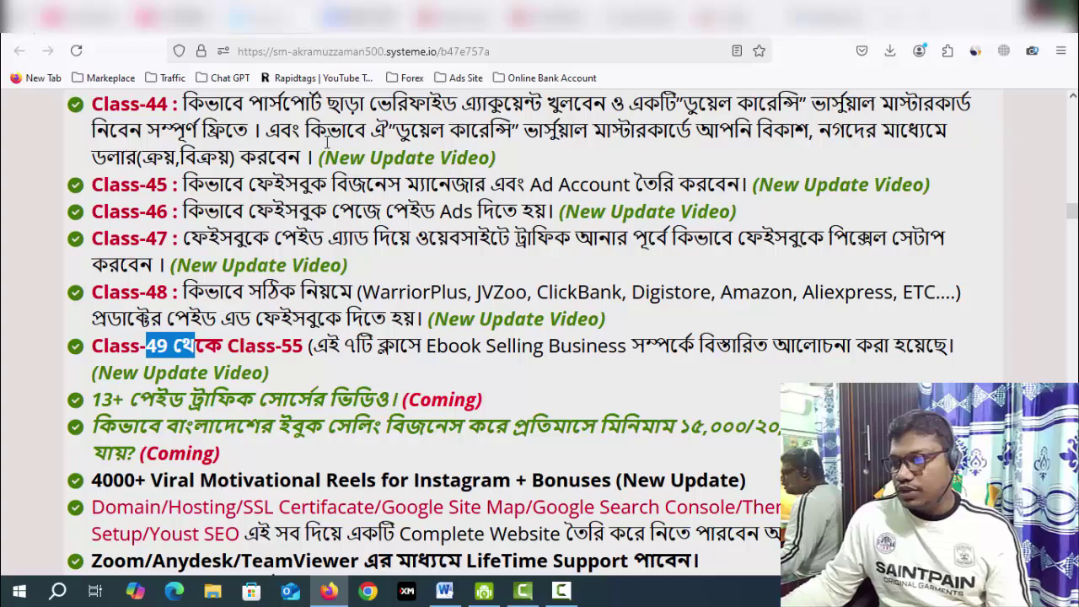
pyautogui.moveTo(328, 135); pyautogui.dragTo(405, 342)
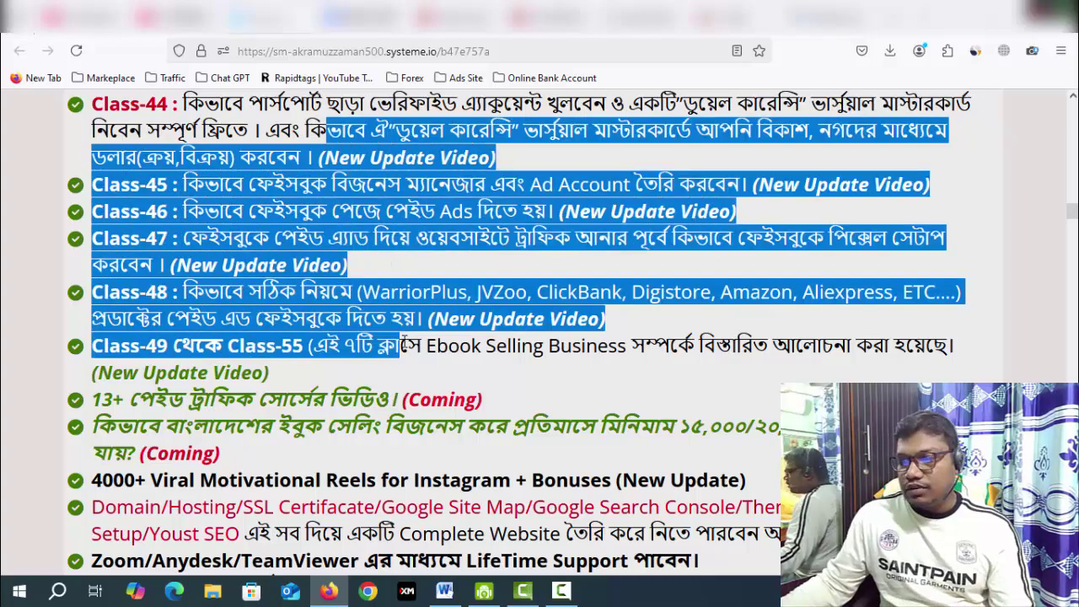
pyautogui.scroll(20, 404, 344)
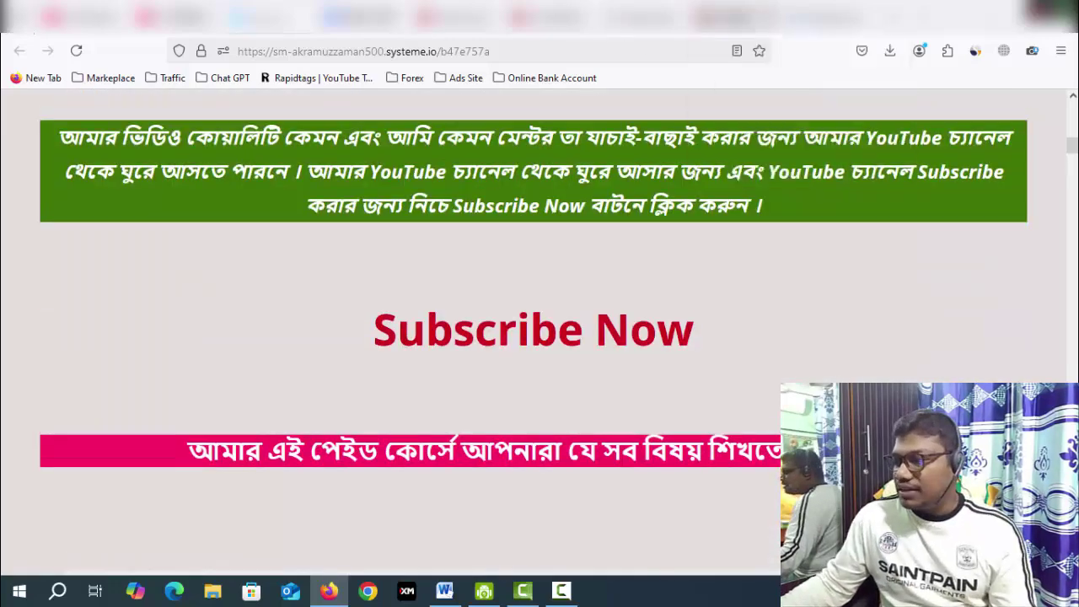
# Step: Open the JVZoo dashboard, and load the bookmarked MunchEye product launch calendar in a new browser tab
pyautogui.click(727, 16)
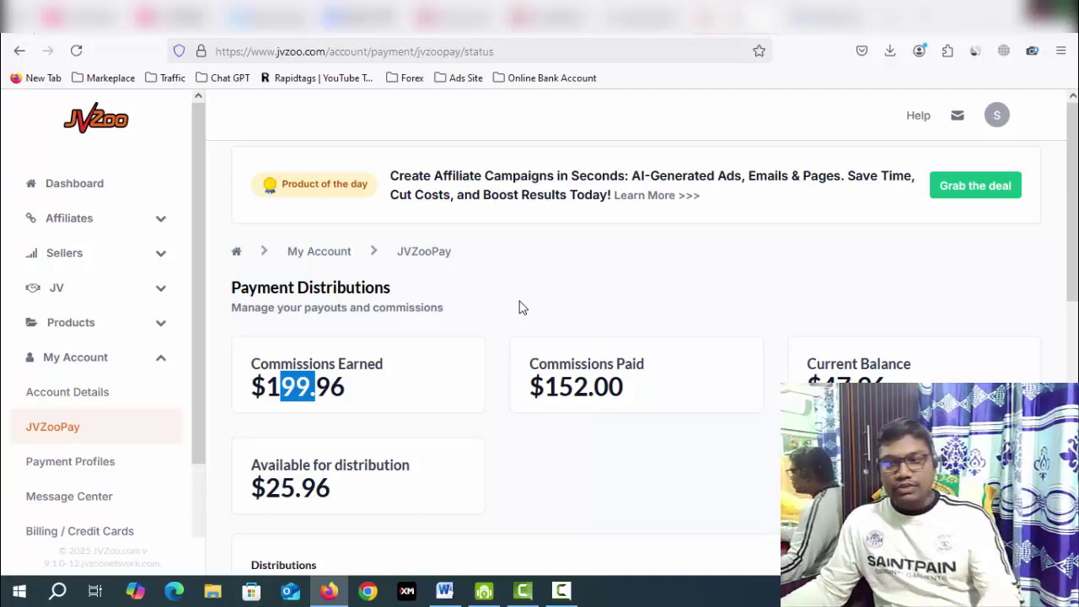
pyautogui.click(88, 187)
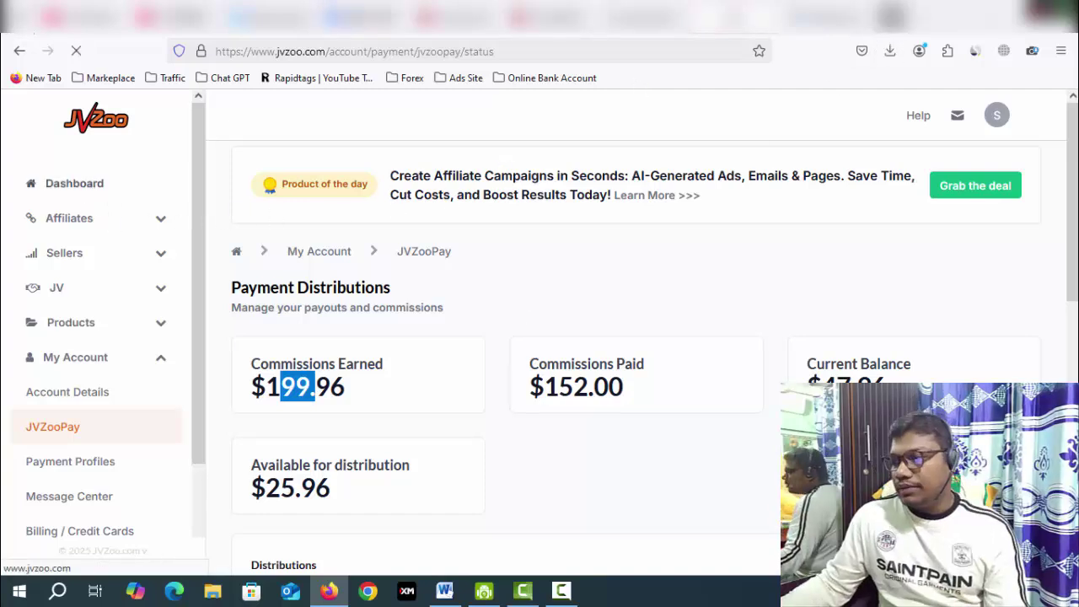
pyautogui.click(892, 17)
pyautogui.click(105, 78)
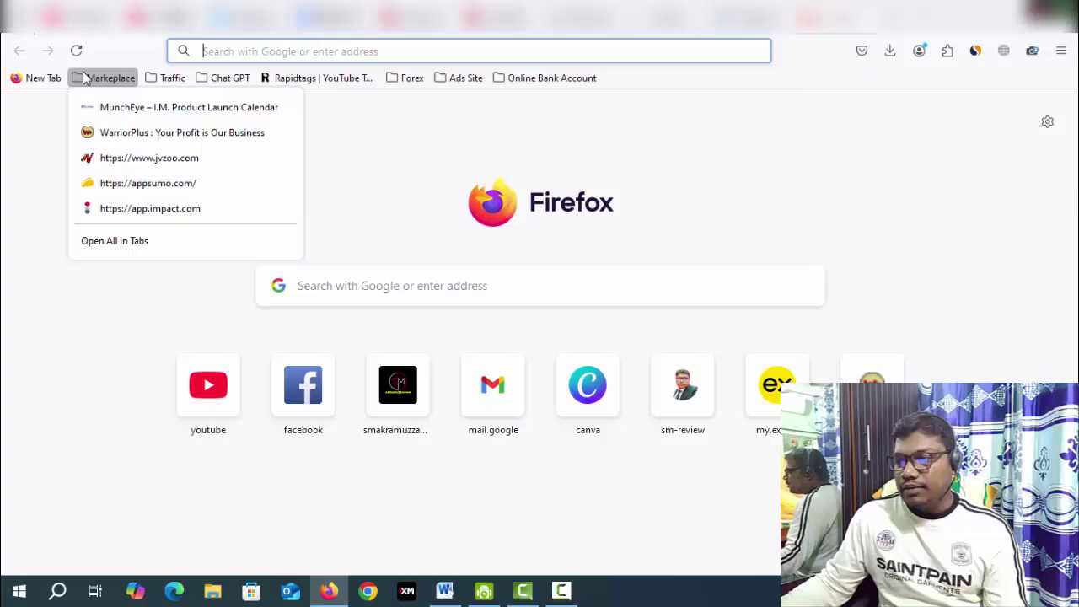
pyautogui.click(181, 106)
# Step: Open the "WP, JVZOO" Word document from the desktop and maximize its window
pyautogui.click(988, 17)
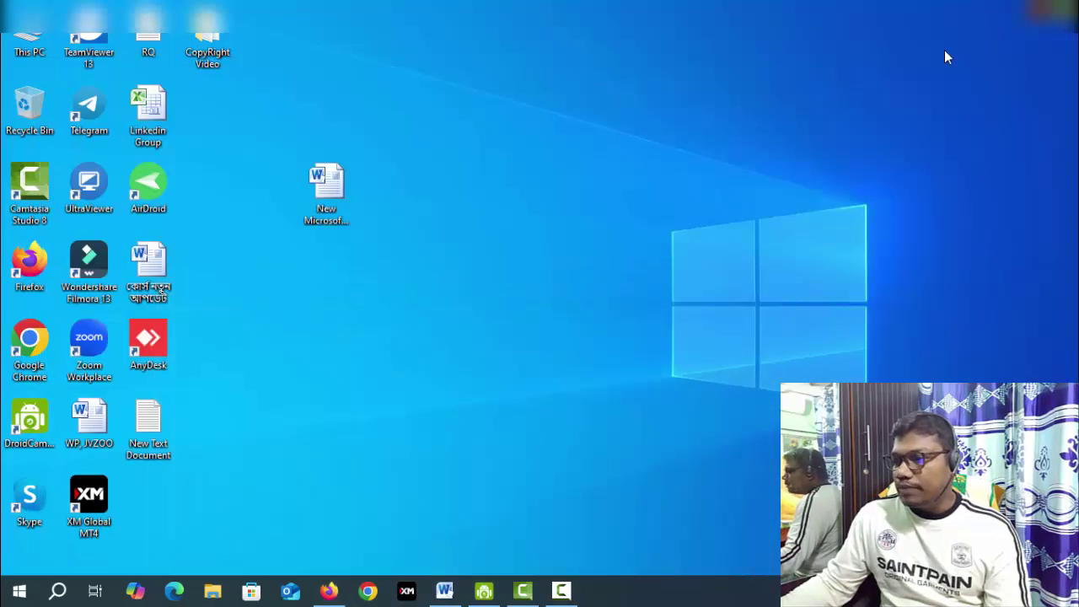
pyautogui.doubleClick(88, 417)
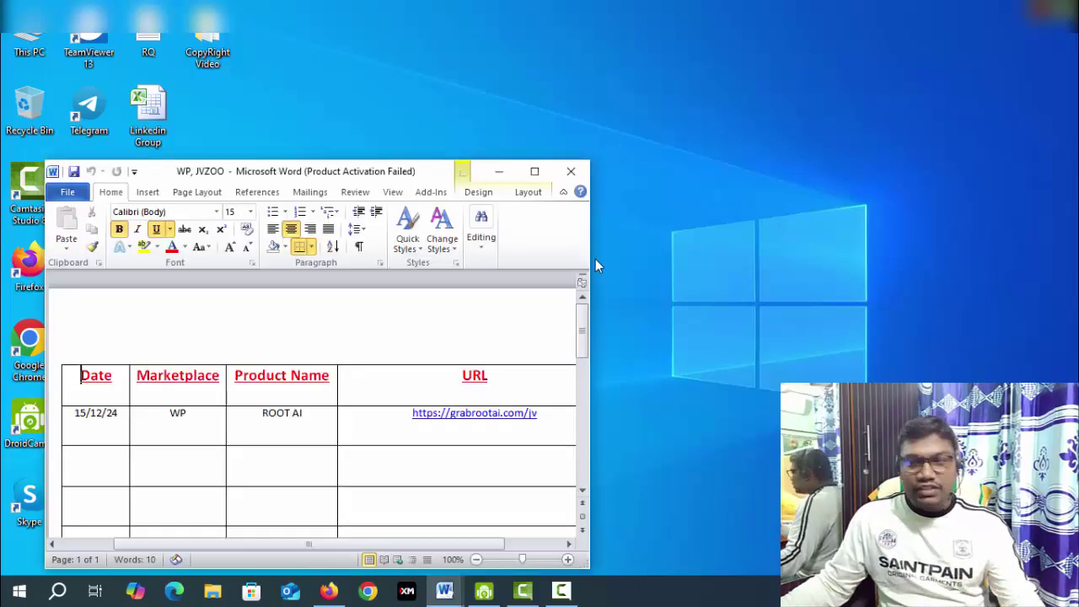
pyautogui.click(535, 171)
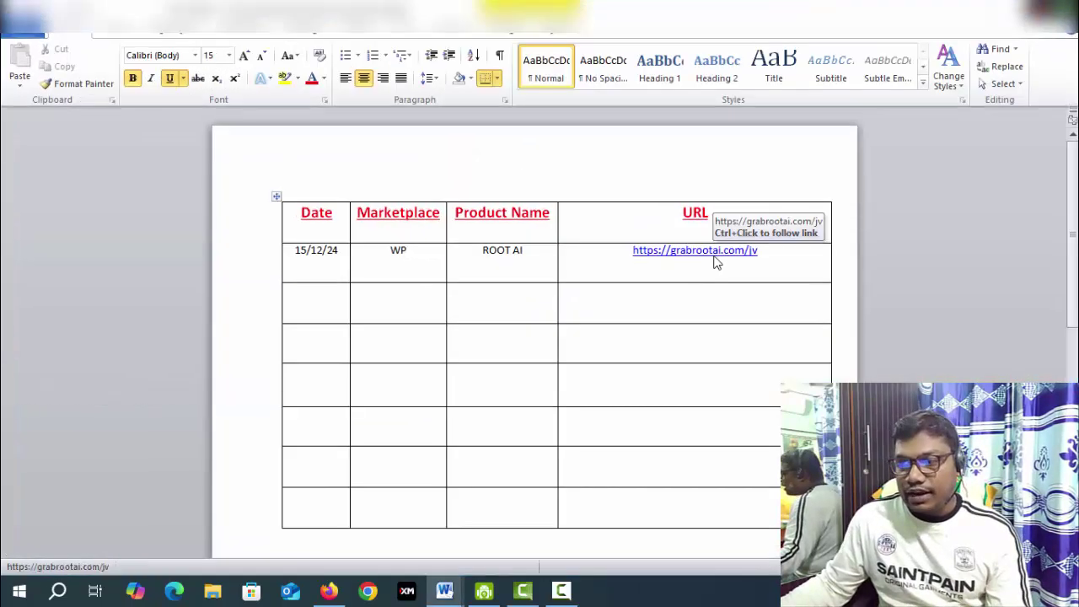
# Step: Back in Firefox, open the 9 Jan FUNNELS launch from MunchEye's All Launches list in a new tab and select its product name
pyautogui.click(329, 590)
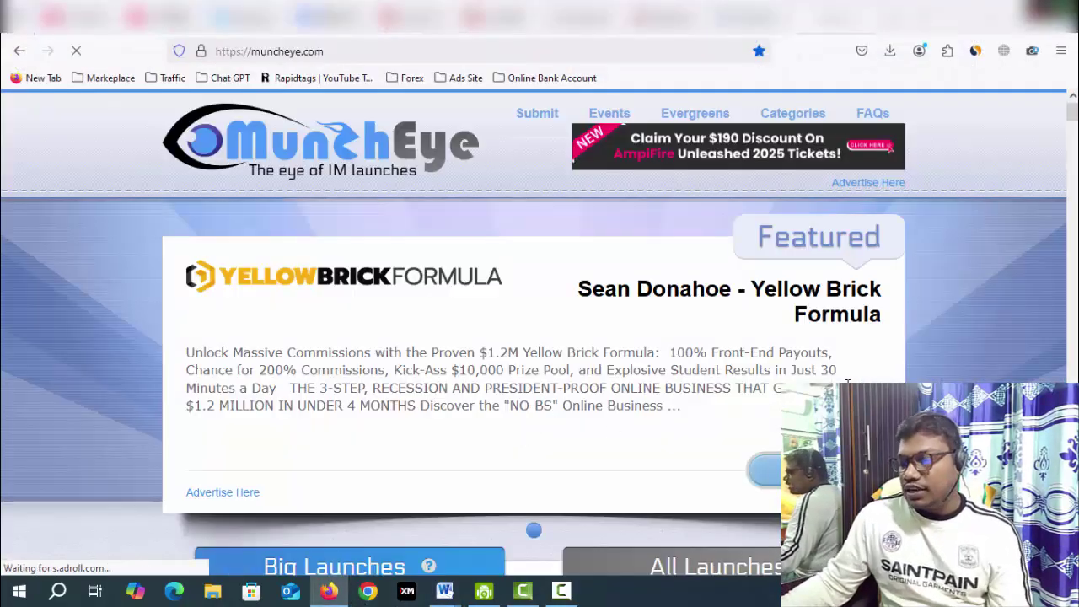
pyautogui.scroll(-4, 528, 436)
pyautogui.scroll(-2, 534, 207)
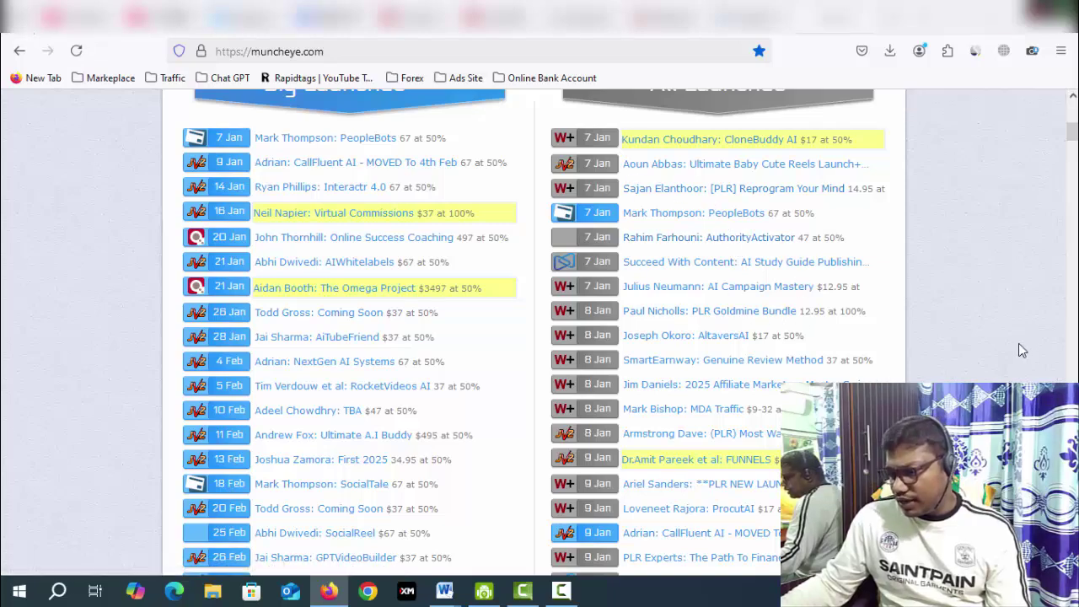
pyautogui.scroll(-2, 809, 294)
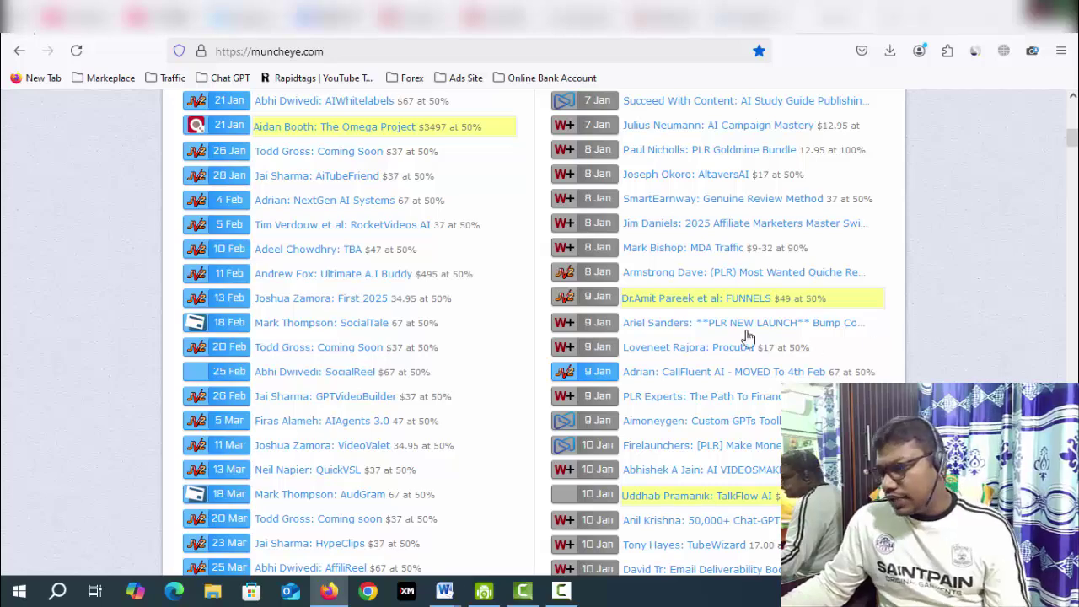
pyautogui.rightClick(730, 305)
pyautogui.click(771, 279)
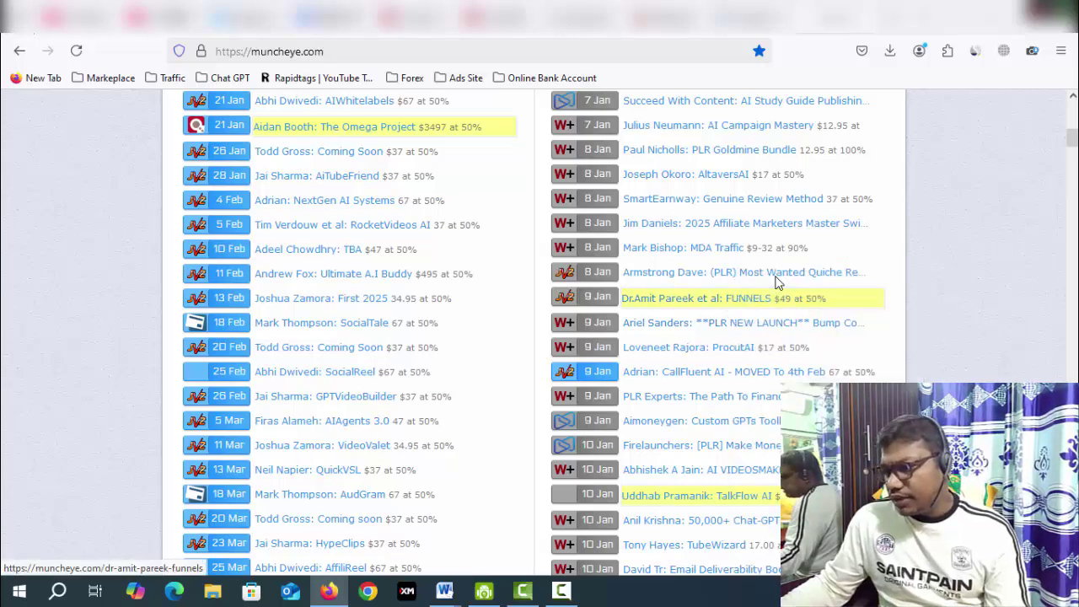
pyautogui.click(835, 17)
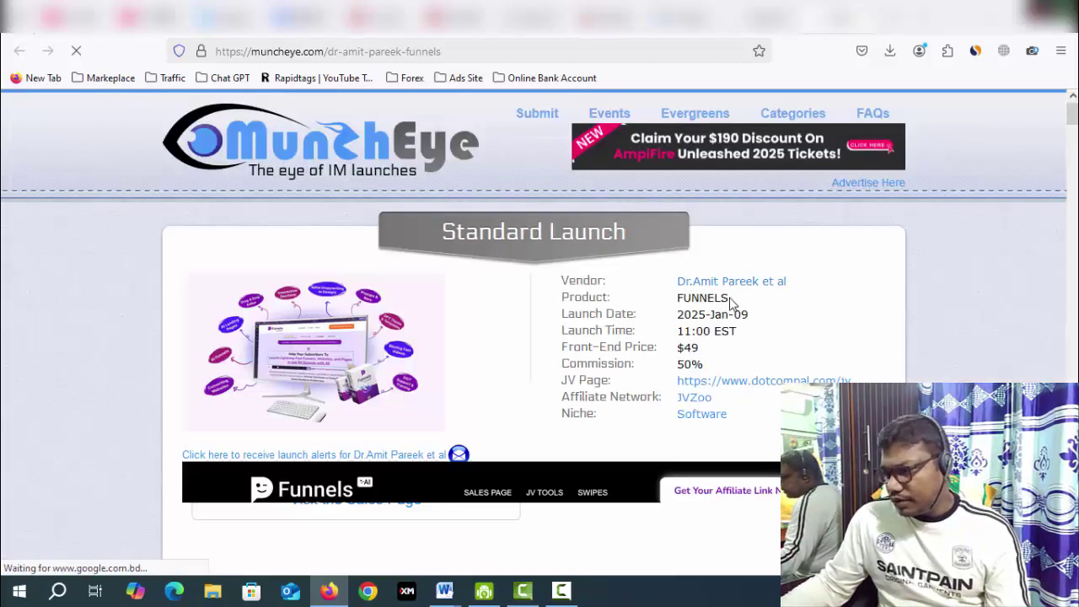
pyautogui.moveTo(730, 297); pyautogui.dragTo(678, 299)
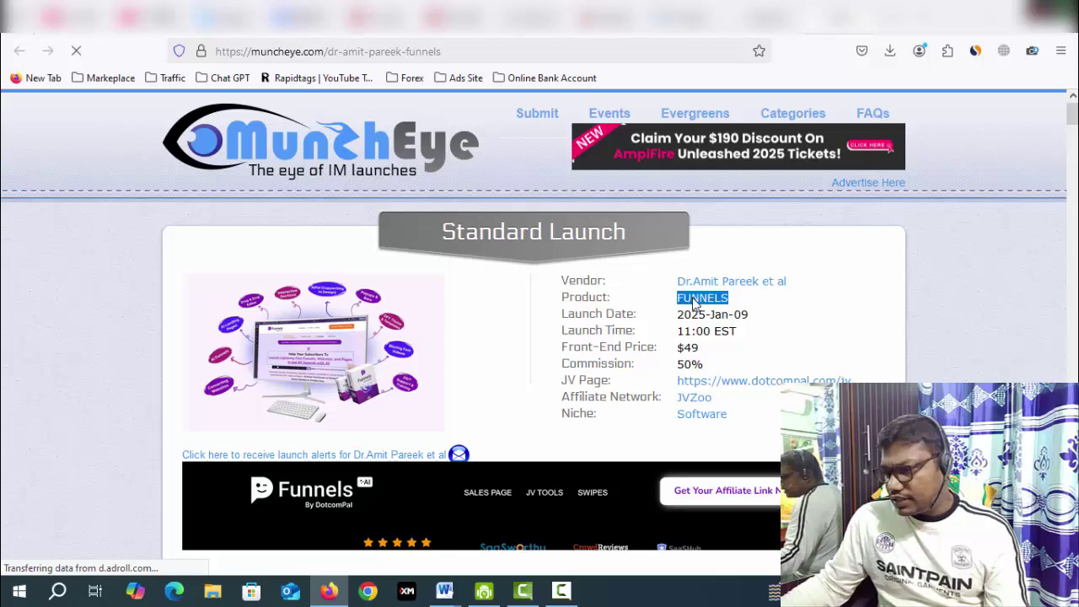
# Step: Copy the product name FUNNELS into the Product Name column of the first empty row in the "WP, JVZOO" Word table
pyautogui.rightClick(692, 298)
pyautogui.click(716, 314)
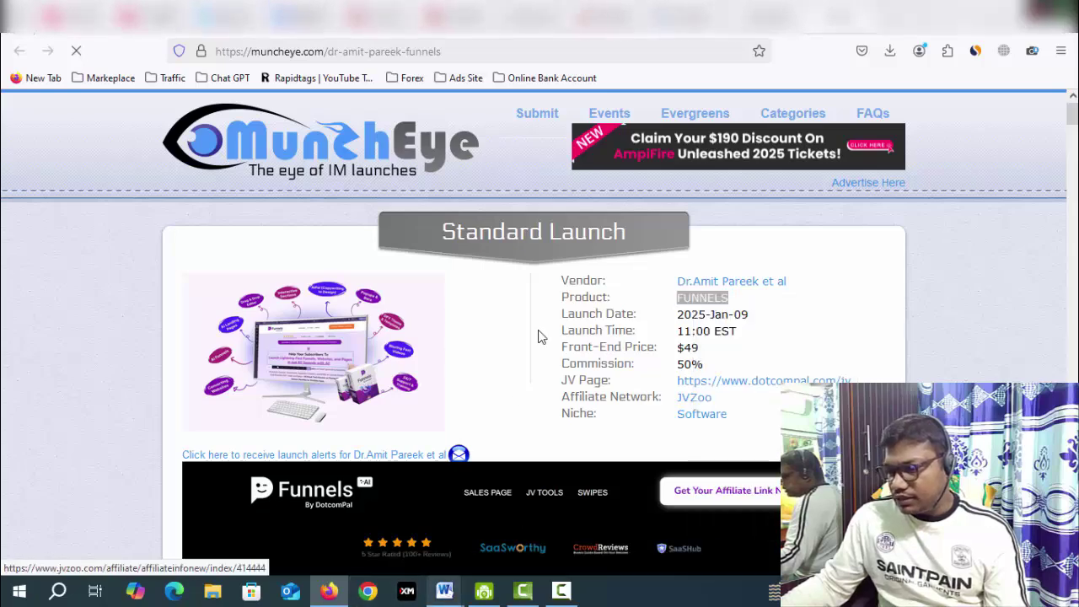
pyautogui.moveTo(444, 591)
pyautogui.click(504, 524)
pyautogui.click(511, 299)
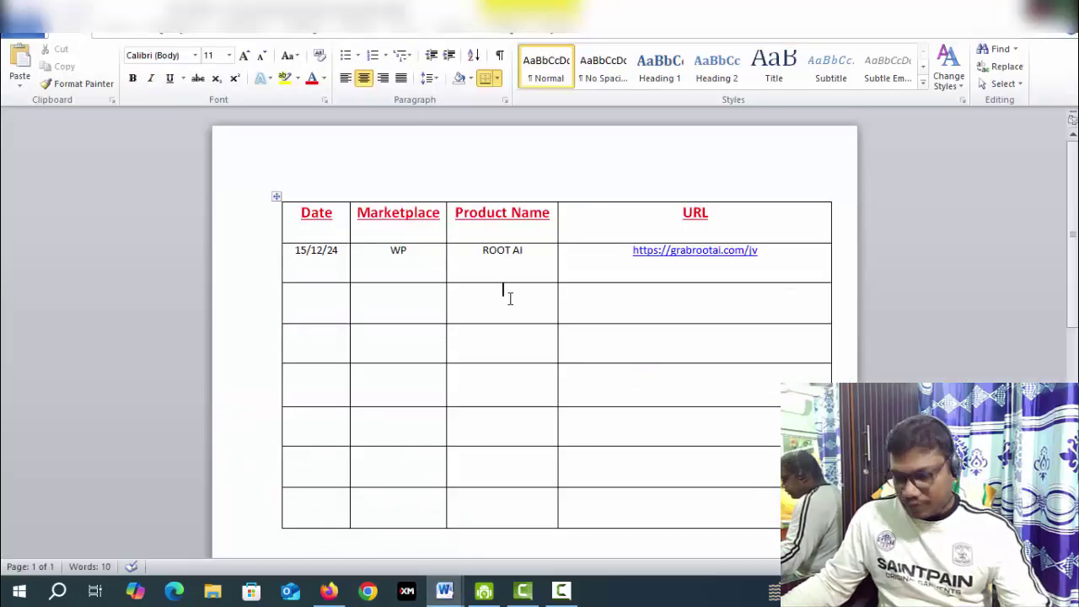
pyautogui.hotkey('ctrl', 'v')
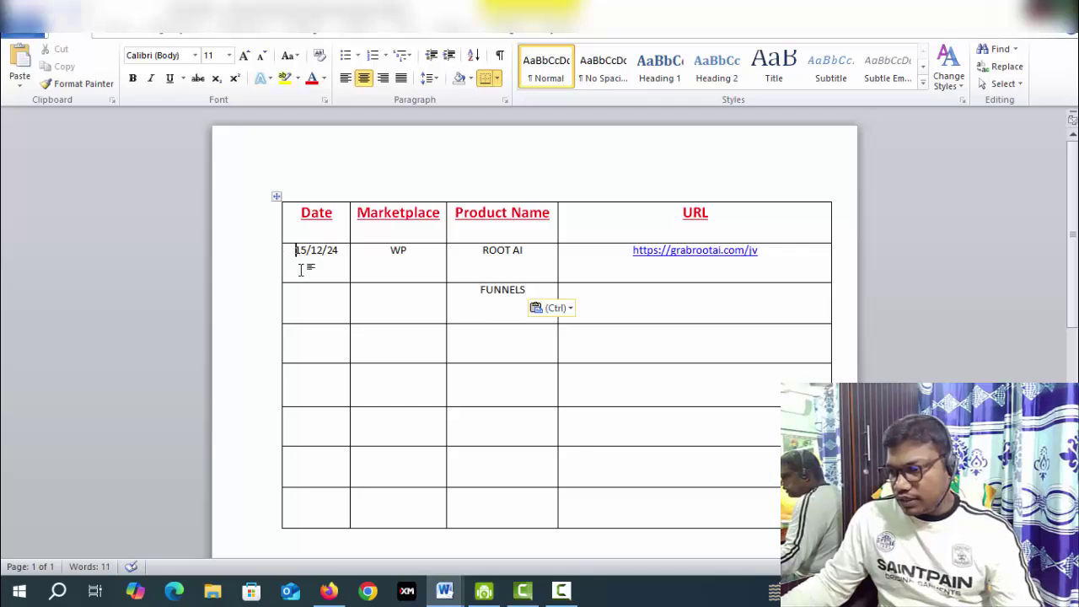
# Step: Fill in the FUNNELS row with the date 09/01/25 and the marketplace JVZoo
pyautogui.click(318, 295)
pyautogui.write('09')
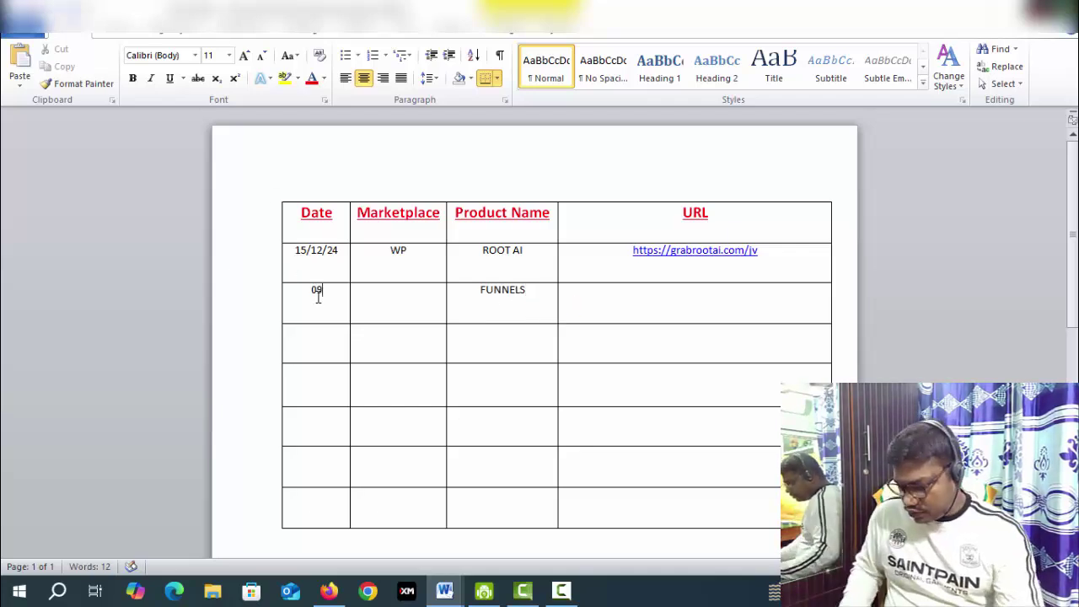
pyautogui.write('/01/')
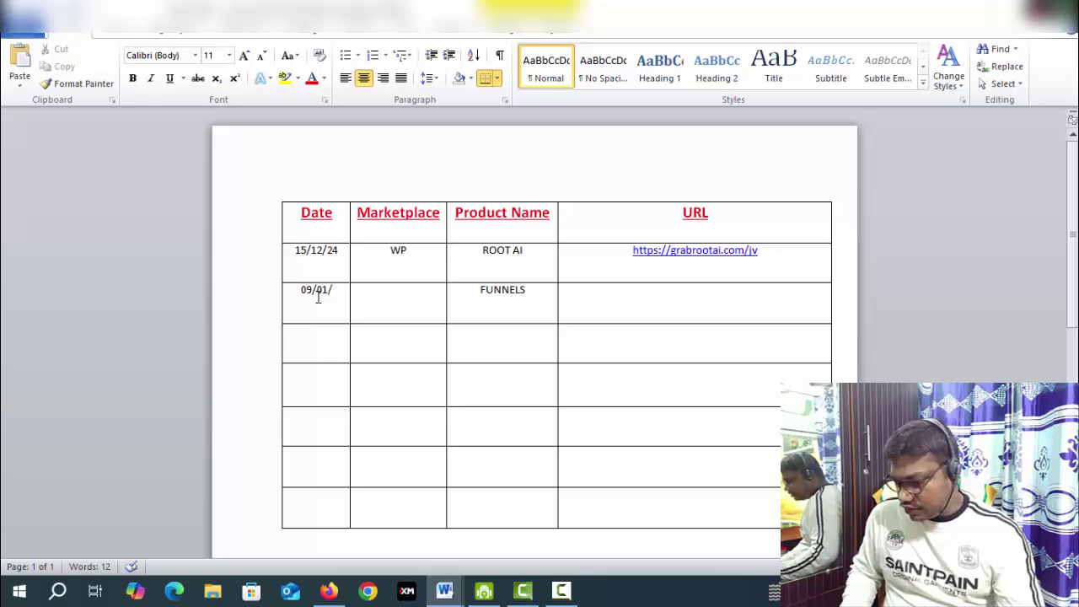
pyautogui.write('25')
pyautogui.click(412, 307)
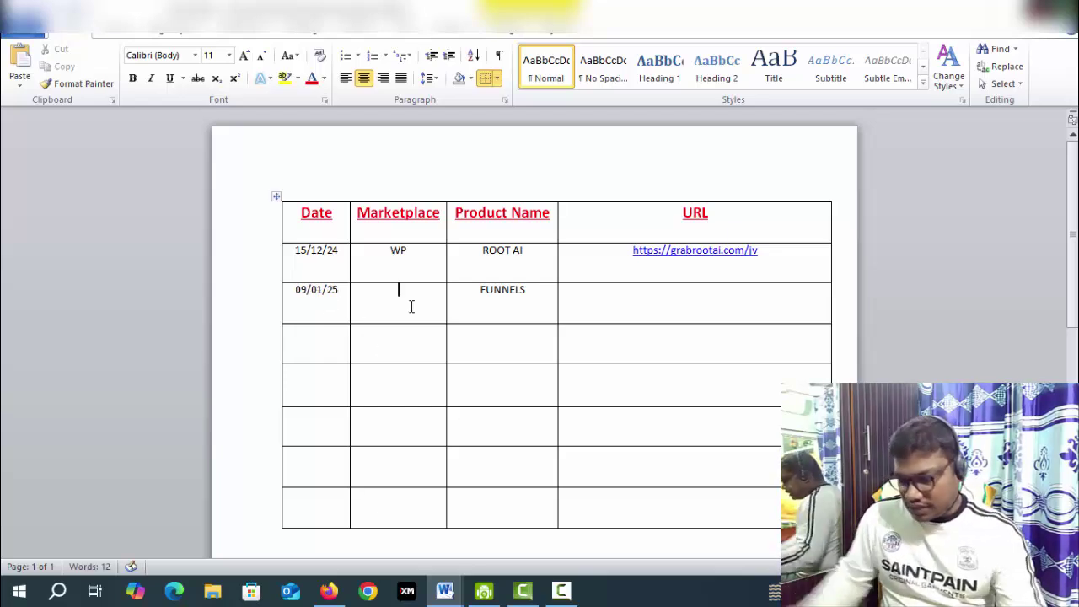
pyautogui.write('JVZoo')
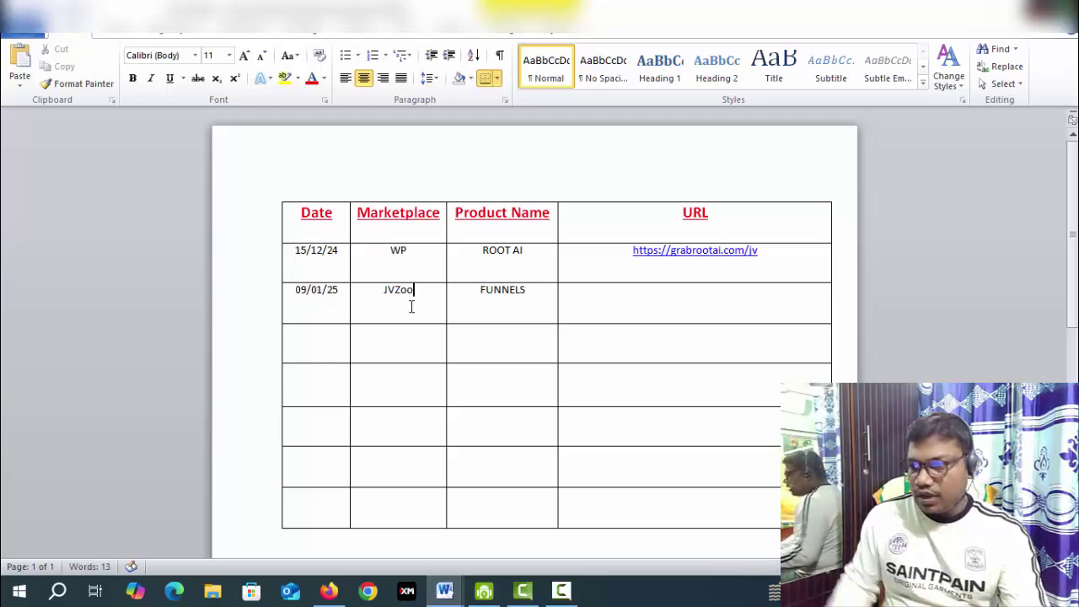
# Step: Back in Firefox, open the FUNNELS launch's JV page in a new tab and copy its web address
pyautogui.click(684, 309)
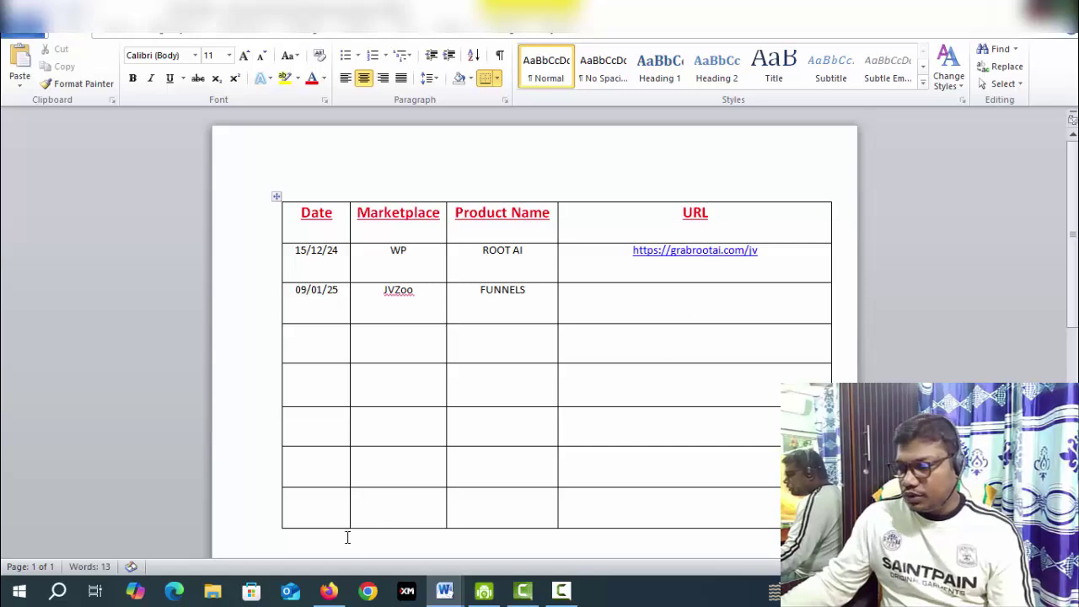
pyautogui.click(329, 590)
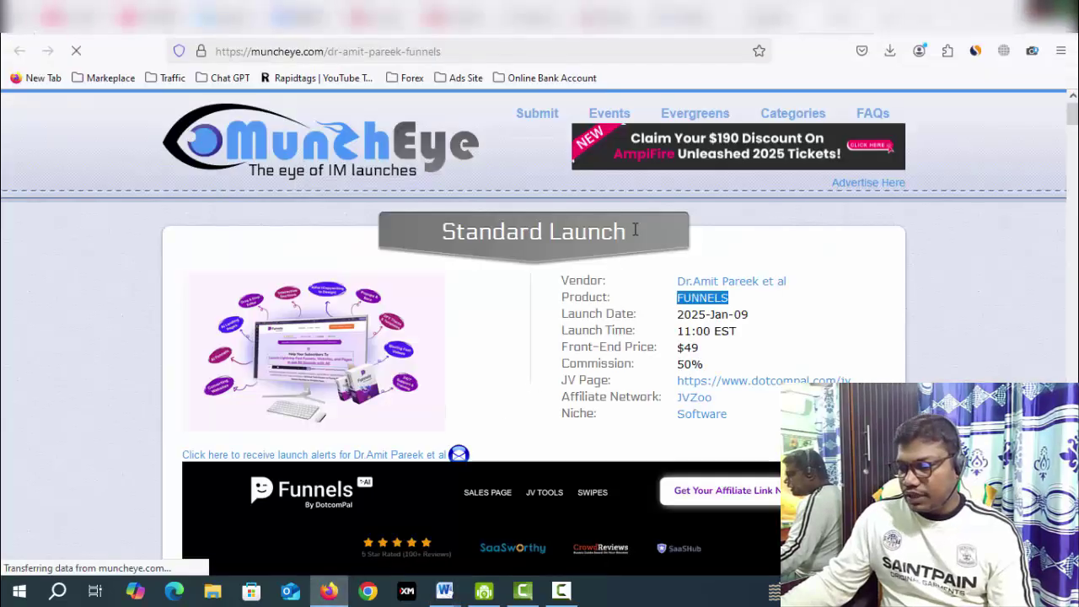
pyautogui.rightClick(767, 386)
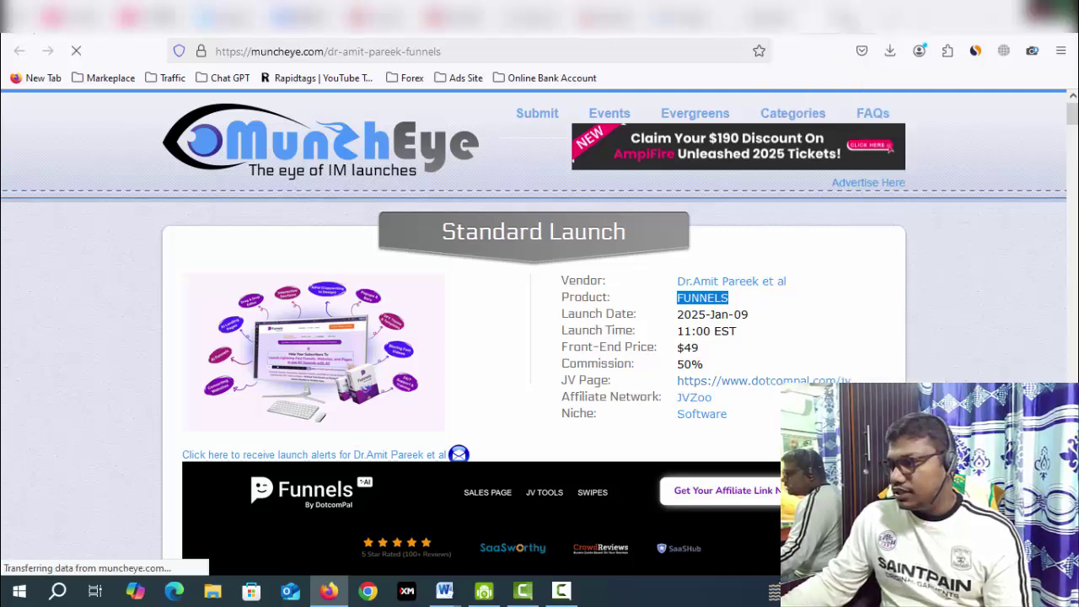
pyautogui.click(861, 17)
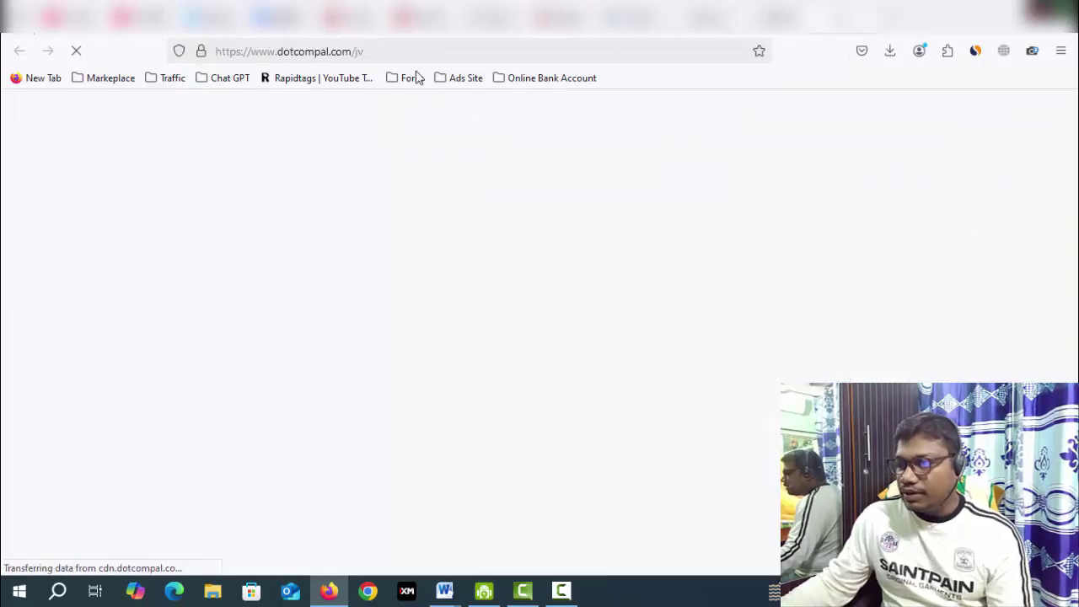
pyautogui.click(394, 51)
pyautogui.rightClick(325, 51)
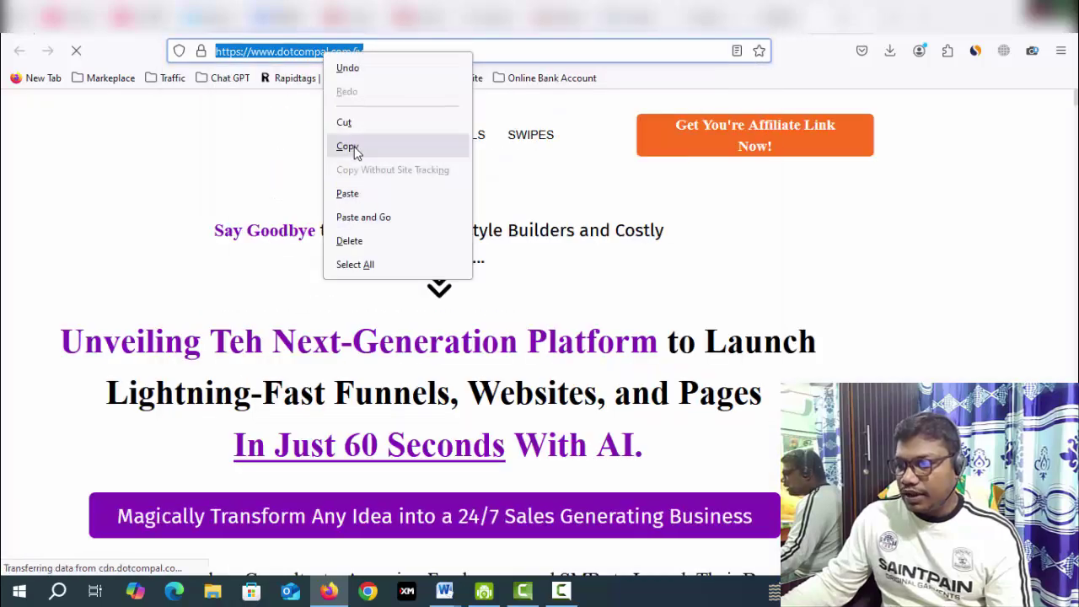
pyautogui.click(344, 144)
pyautogui.click(444, 590)
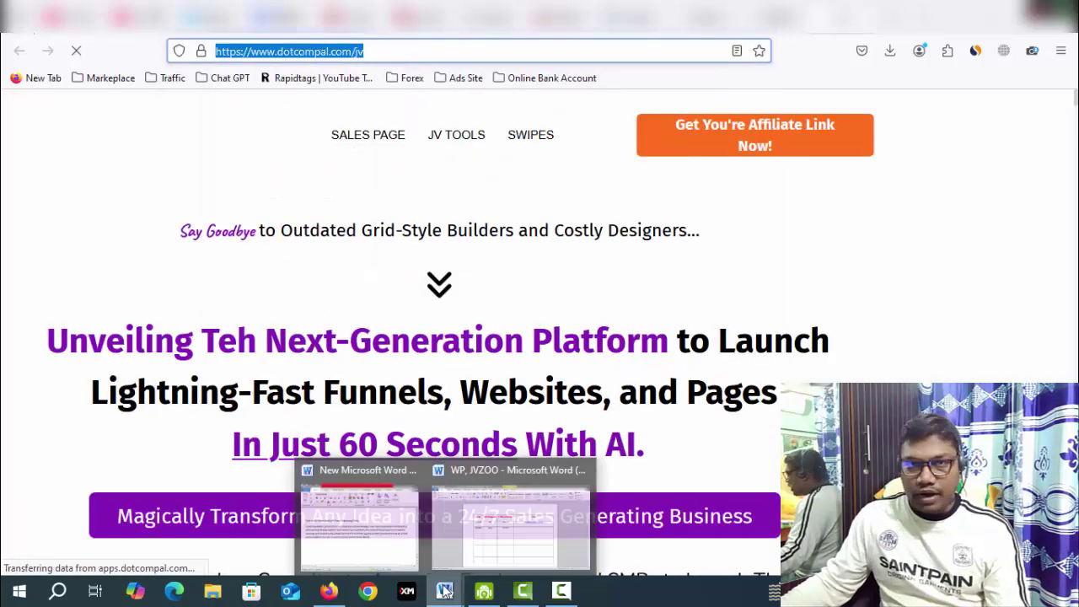
pyautogui.click(539, 515)
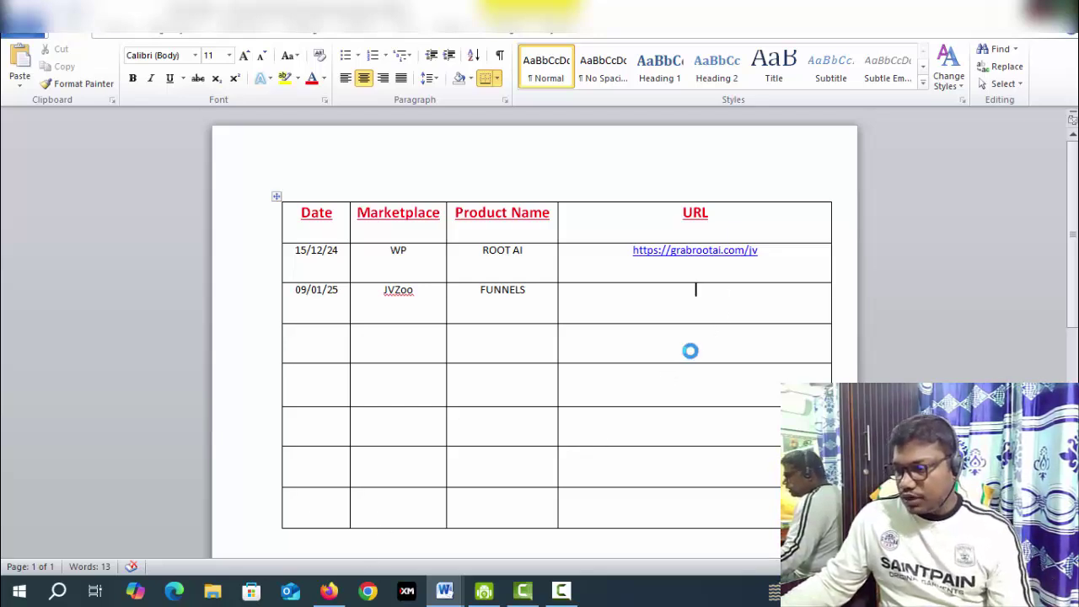
pyautogui.hotkey('ctrl', 'v')
pyautogui.press('space')
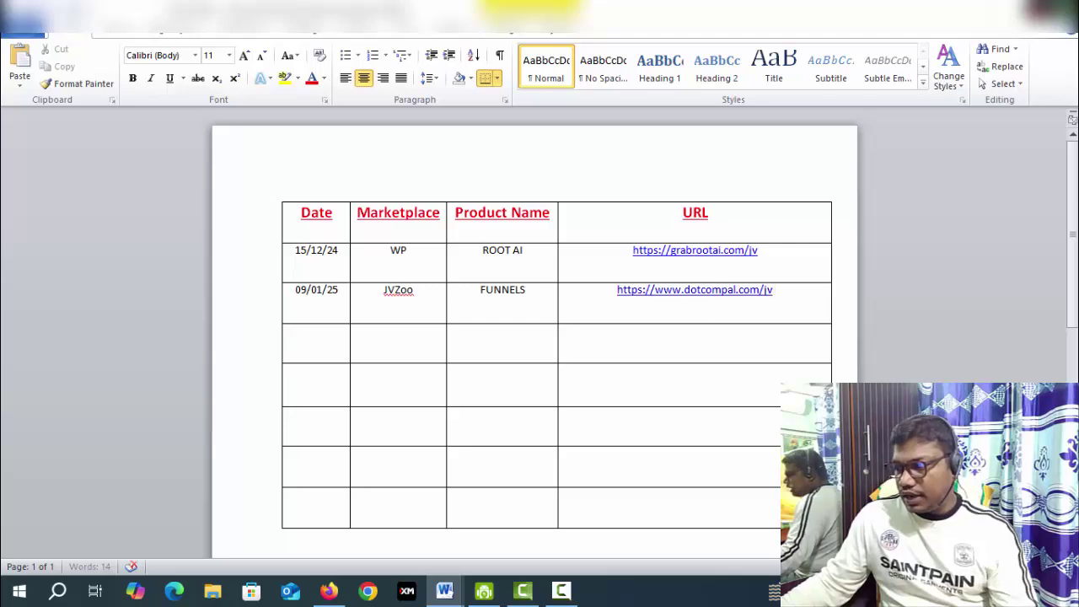
pyautogui.click(28, 7)
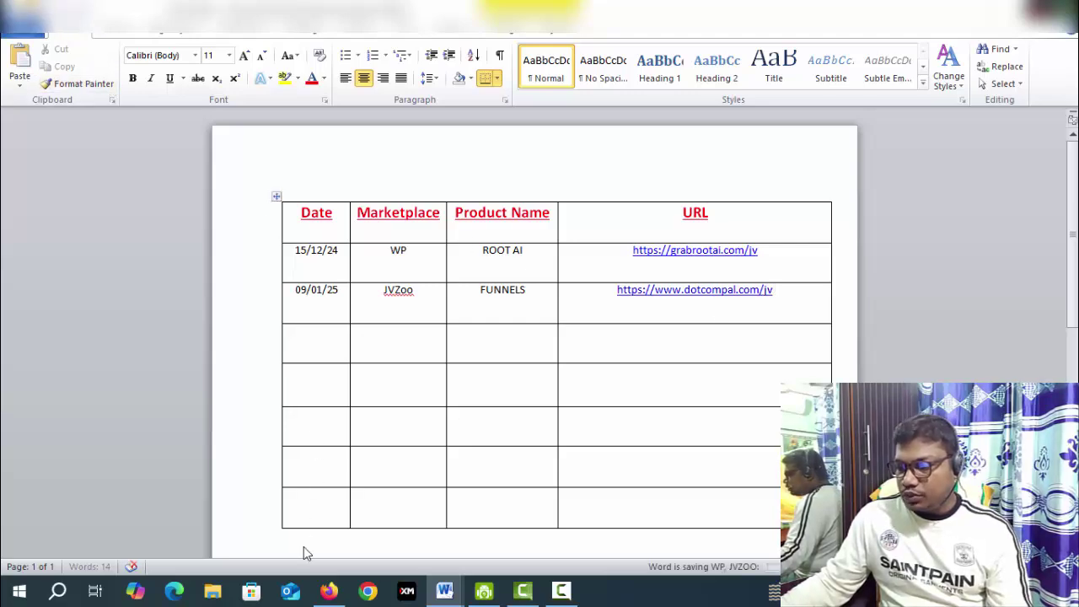
# Step: Open the affiliate link request from the Funnels JV page in Firefox, and copy the entire prepared message from the RQ Notepad file
pyautogui.keyDown('ctrl'); pyautogui.click(769, 290); pyautogui.keyUp('ctrl')
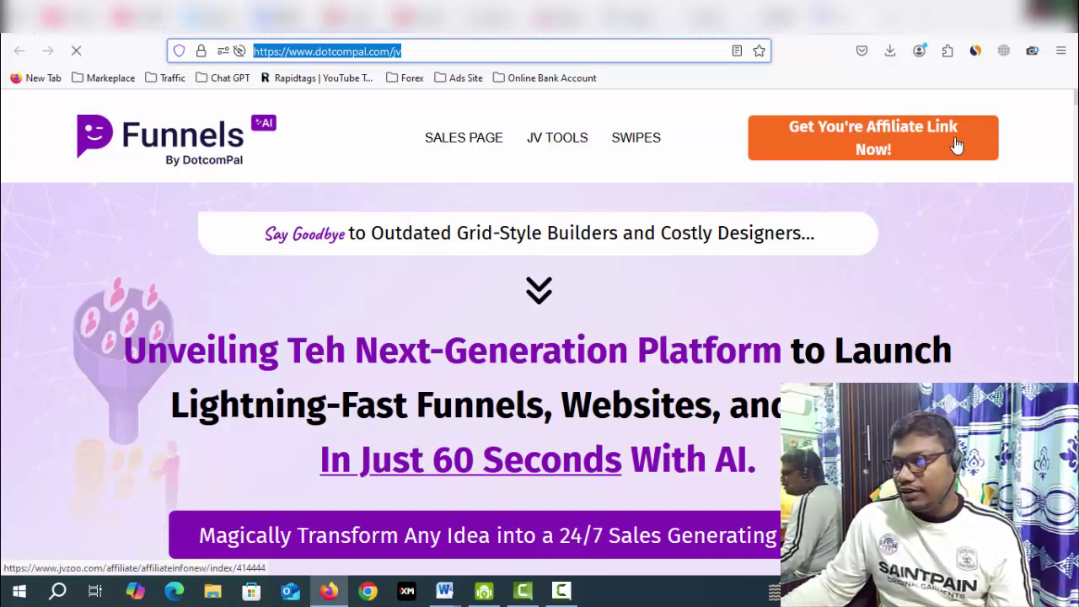
pyautogui.click(883, 133)
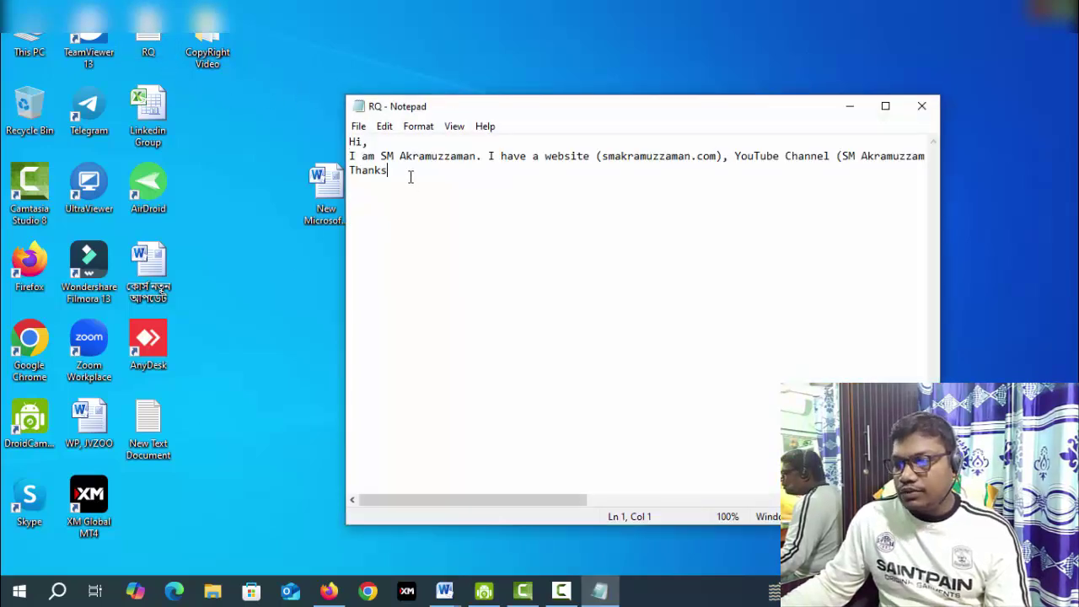
pyautogui.moveTo(410, 177); pyautogui.dragTo(345, 141)
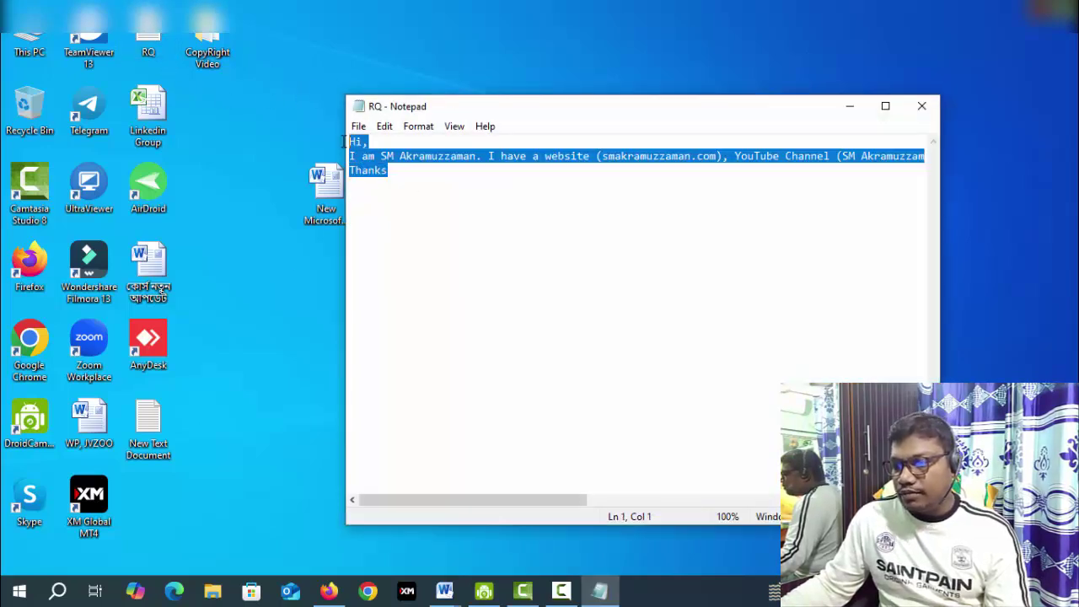
pyautogui.rightClick(365, 159)
pyautogui.click(405, 212)
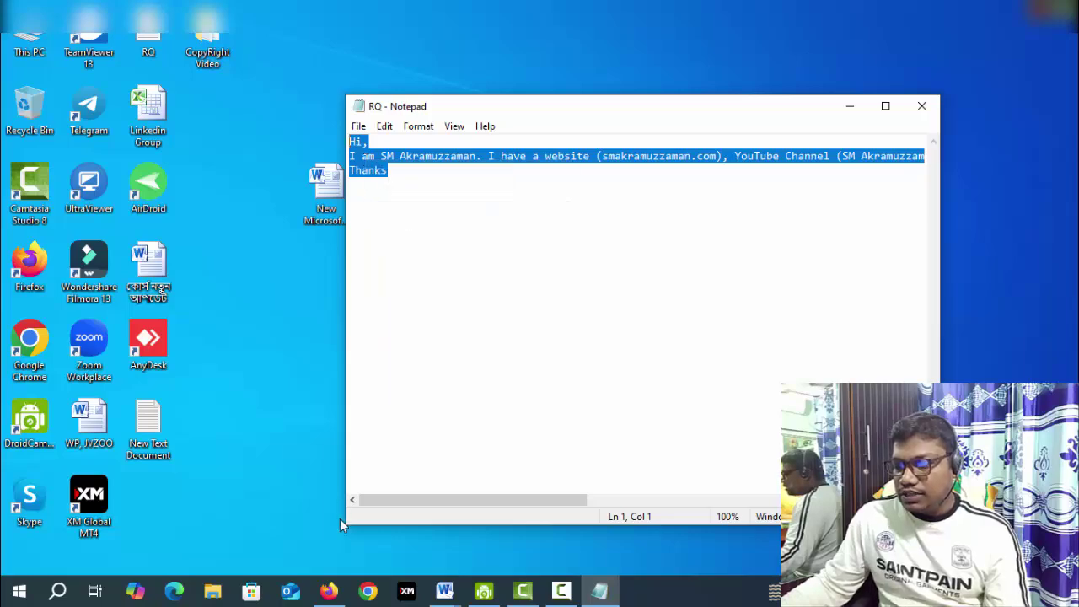
# Step: Return to the Funnels Kickstart page on JVZoo in Firefox and paste the copied message into the Request Permission form
pyautogui.click(329, 591)
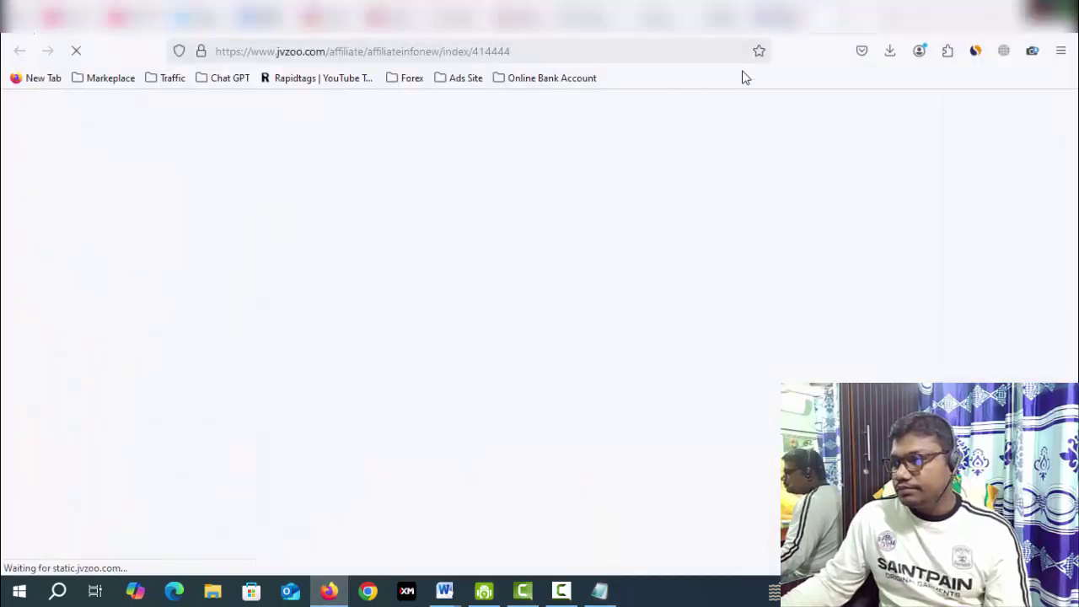
pyautogui.click(764, 16)
pyautogui.click(801, 18)
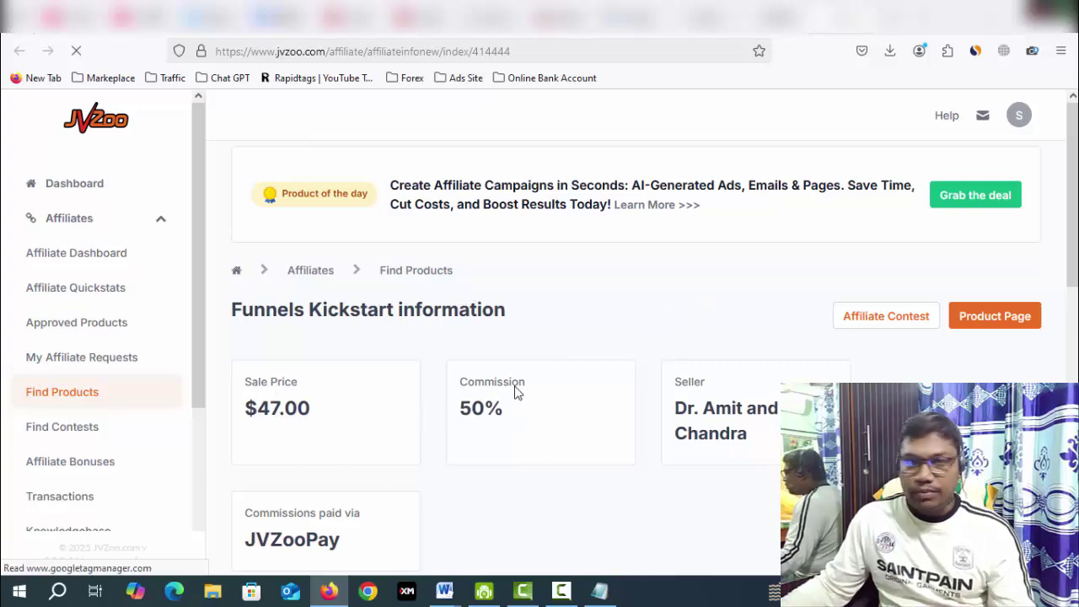
pyautogui.moveTo(486, 409); pyautogui.dragTo(459, 409)
pyautogui.scroll(-6, 581, 394)
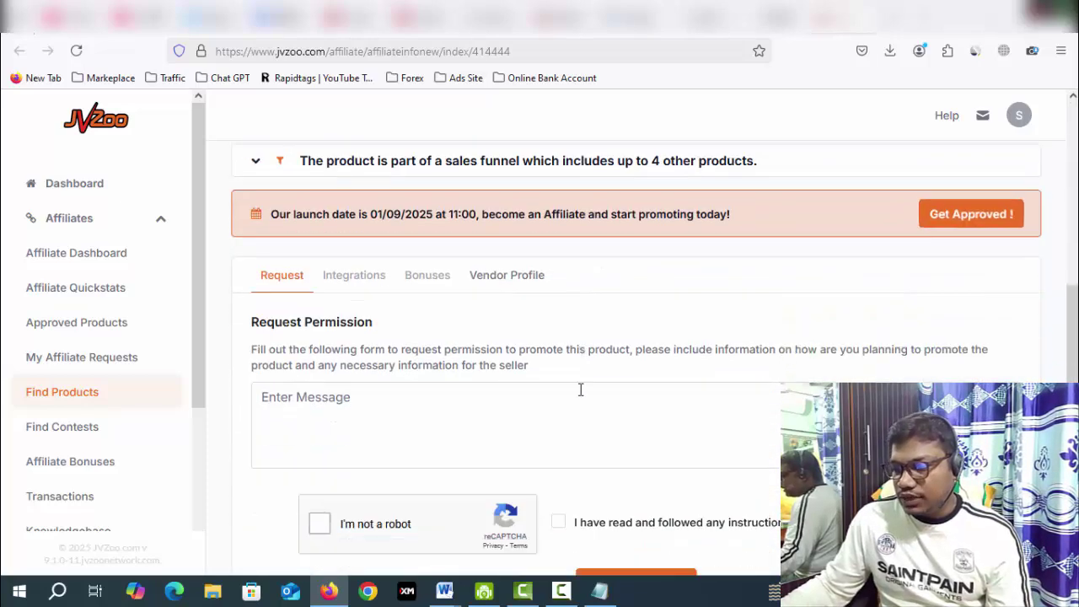
pyautogui.click(385, 363)
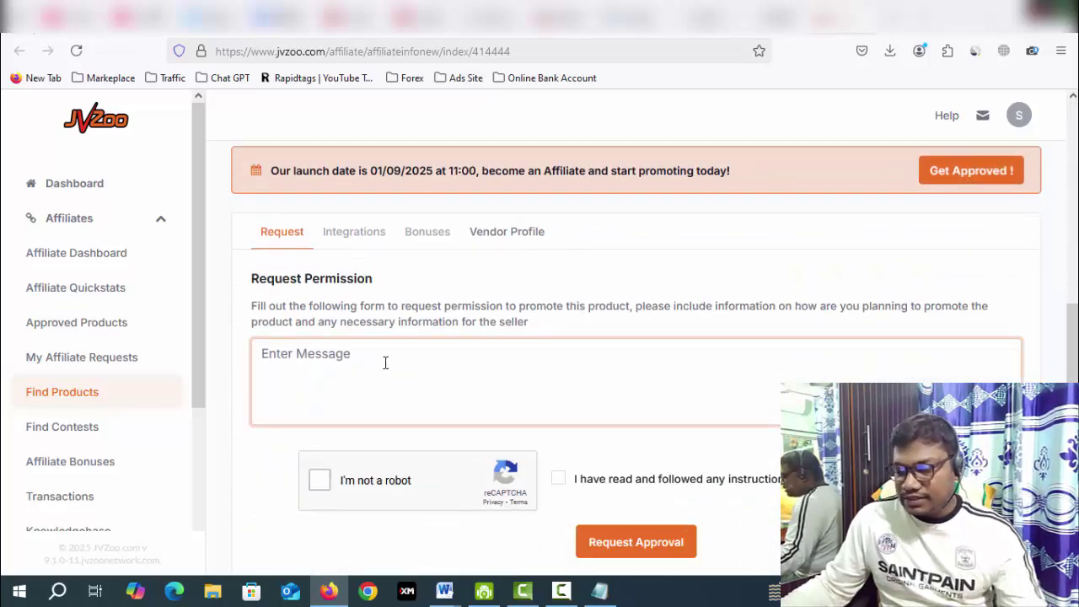
pyautogui.hotkey('ctrl', 'v')
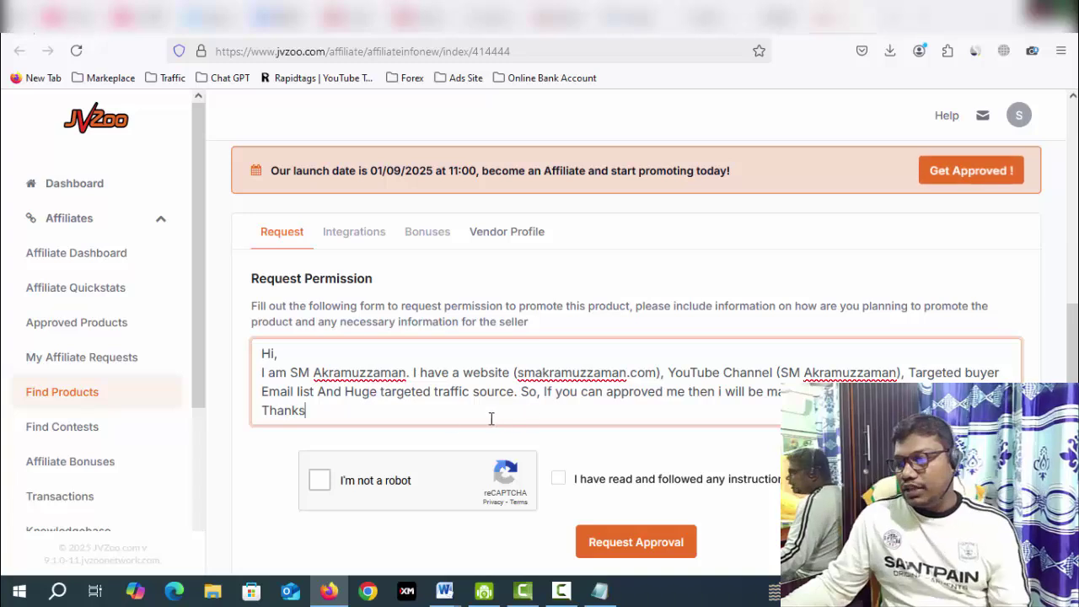
# Step: Complete the reCAPTCHA check, accept the instructions statement, submit the affiliate approval request, and review its status
pyautogui.scroll(-2, 447, 418)
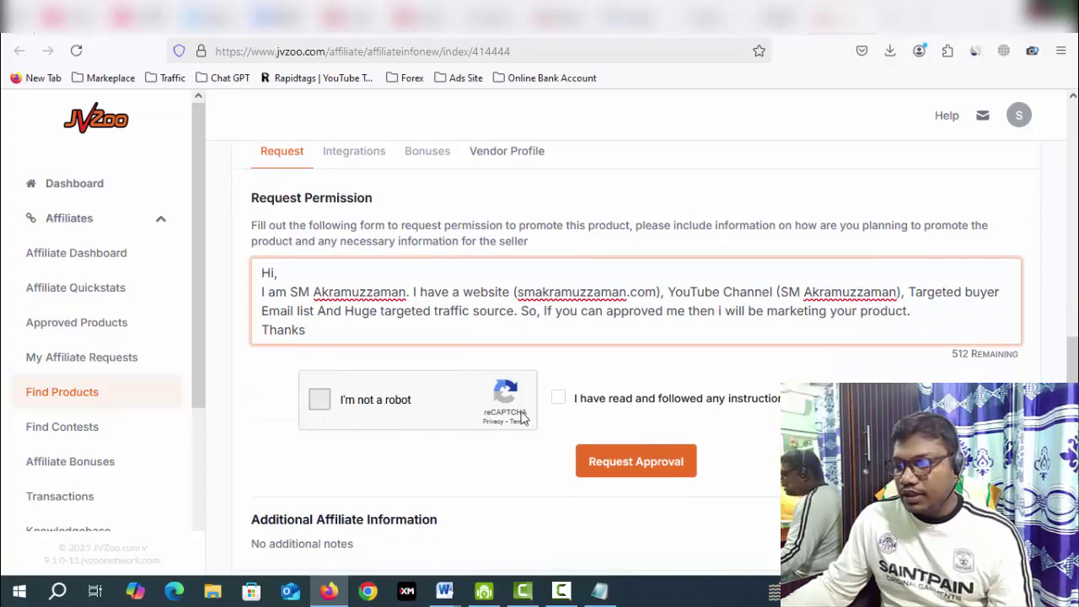
pyautogui.click(324, 403)
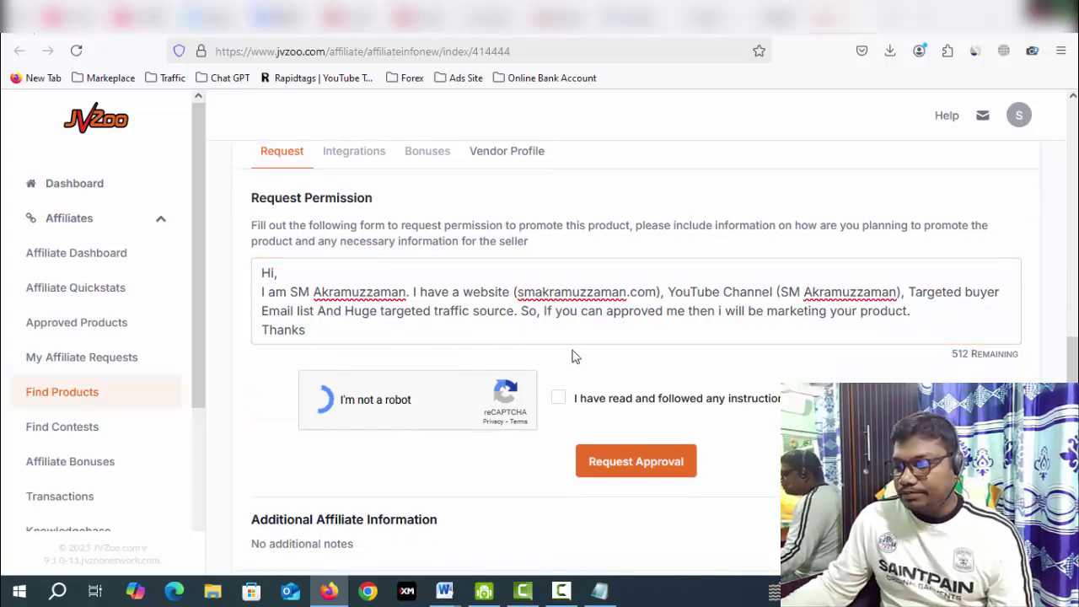
pyautogui.click(559, 397)
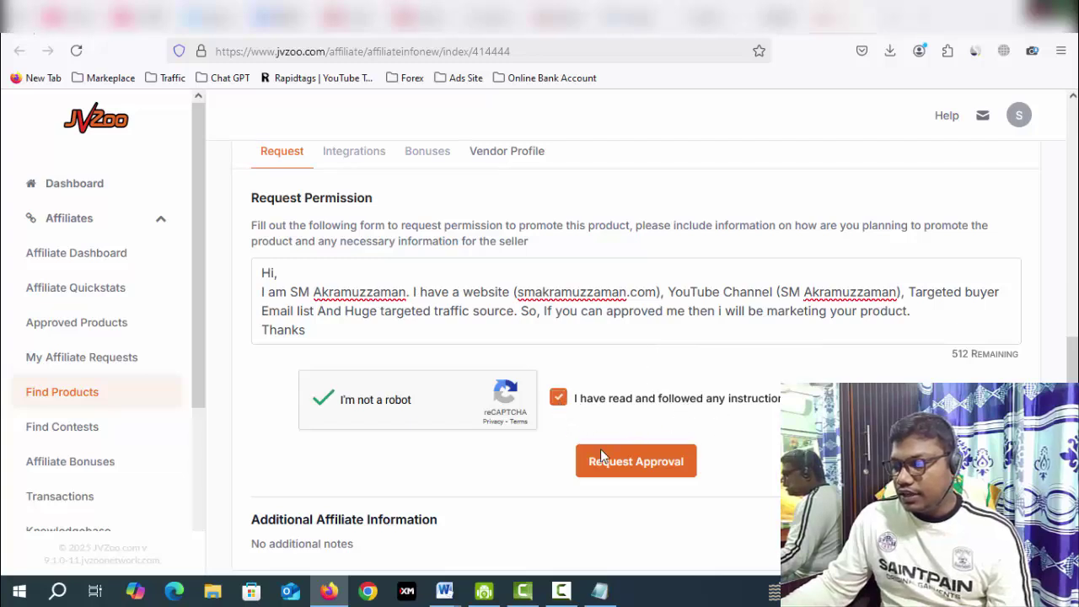
pyautogui.click(648, 466)
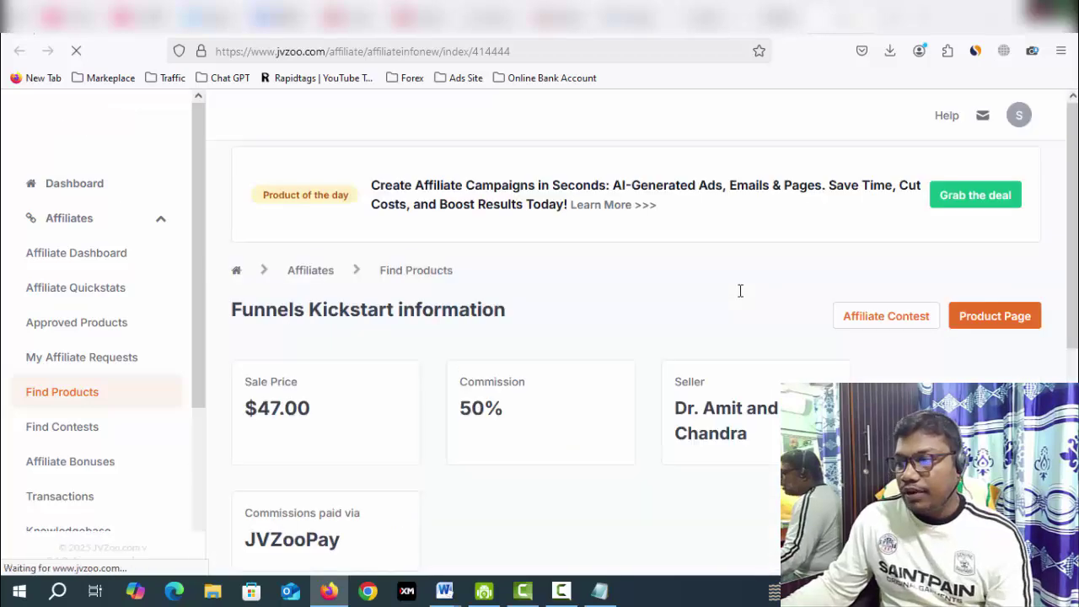
pyautogui.scroll(-3, 729, 290)
pyautogui.scroll(-3, 731, 289)
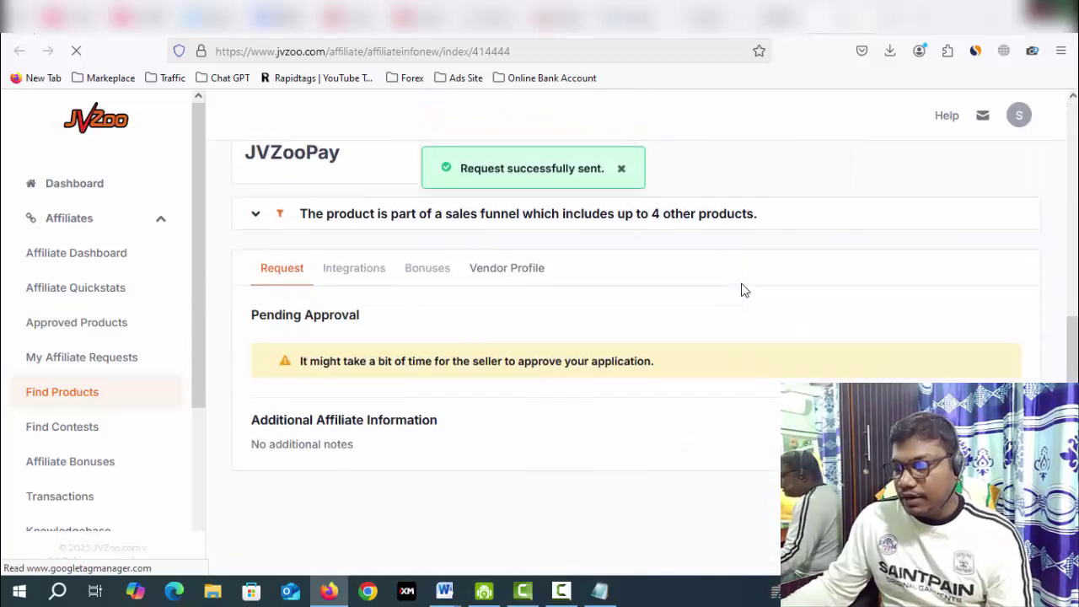
pyautogui.scroll(2, 741, 290)
pyautogui.scroll(2, 742, 290)
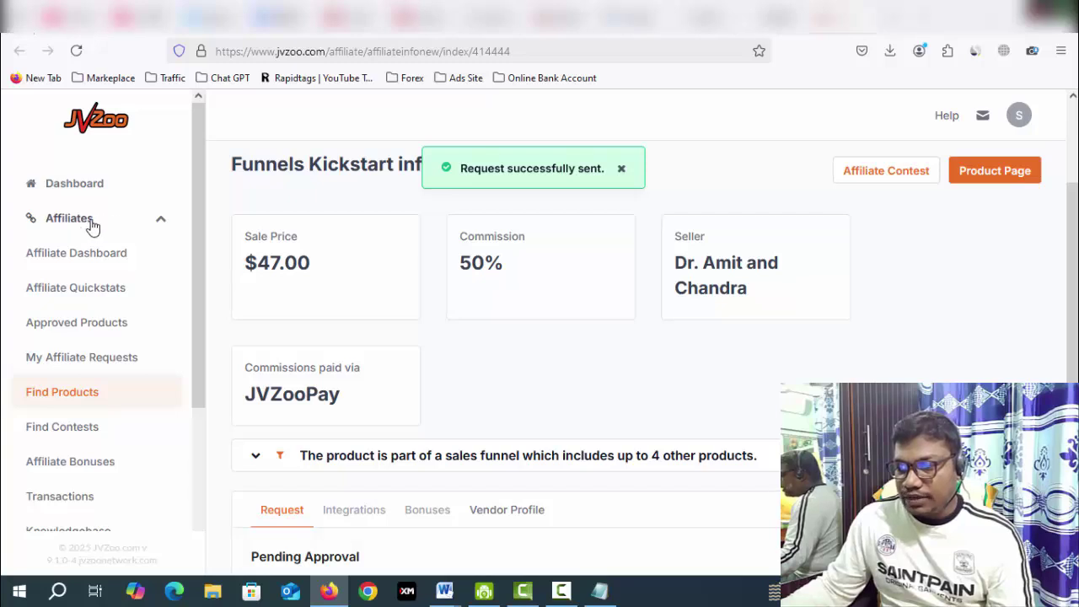
# Step: Get the affiliate link for AI Sales Converter from JVZoo's Approved Products and select the whole link
pyautogui.click(92, 329)
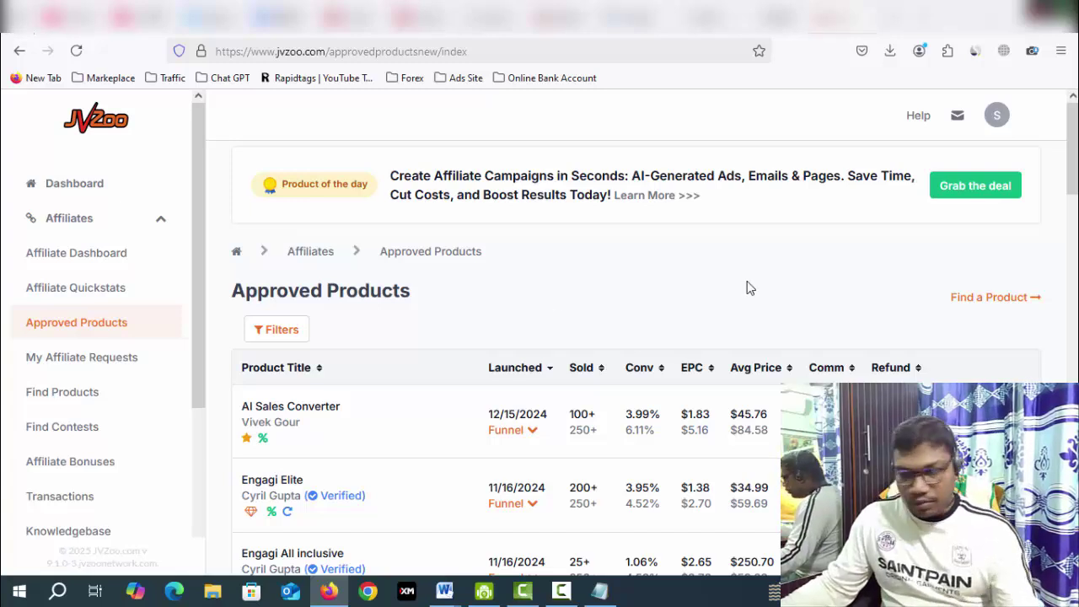
pyautogui.scroll(-1, 747, 287)
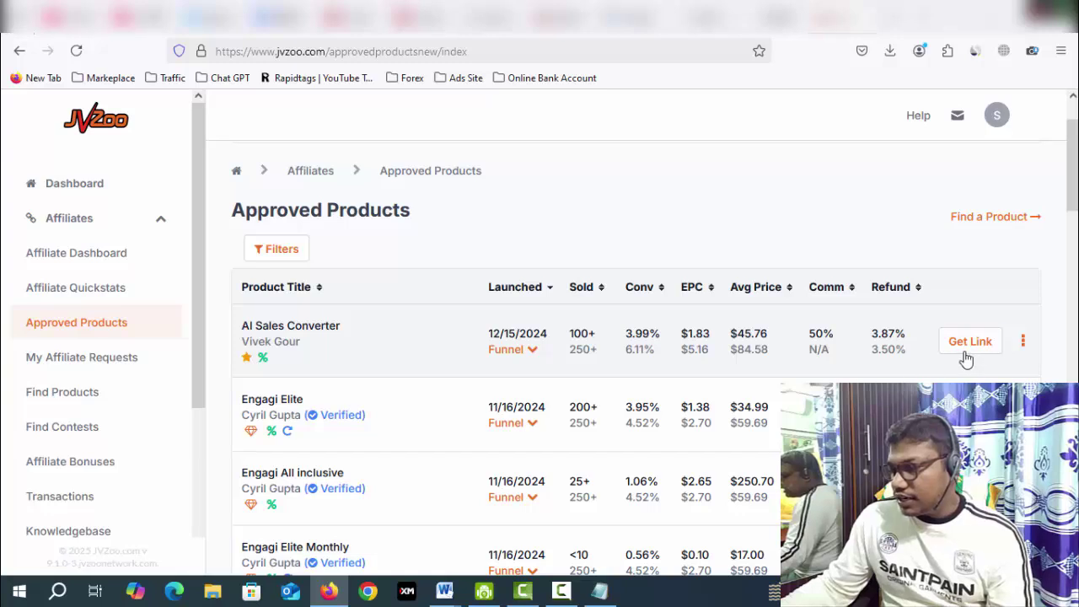
pyautogui.click(971, 346)
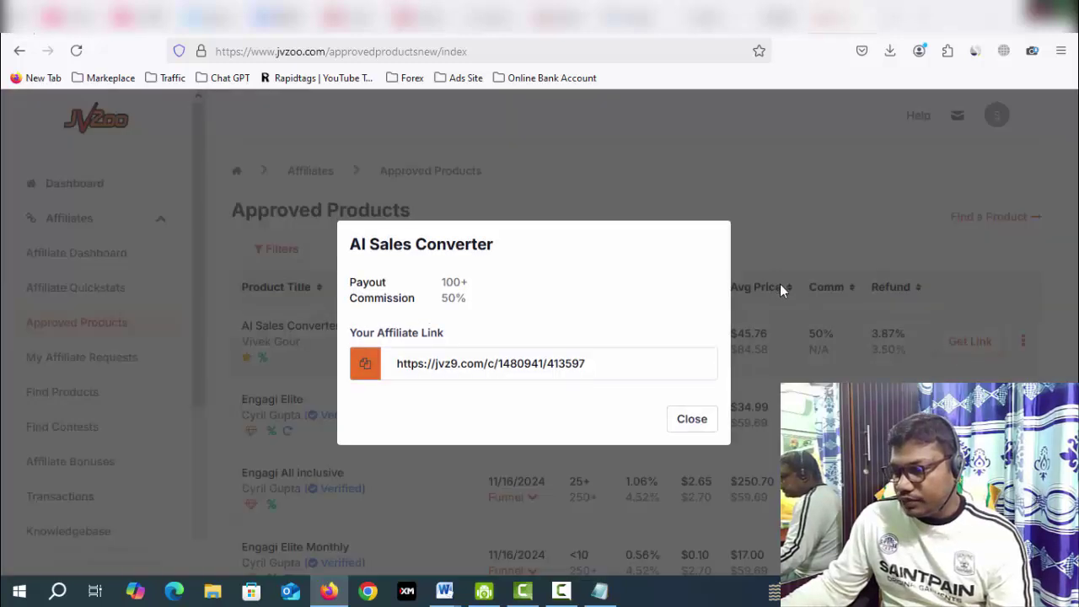
pyautogui.moveTo(586, 364); pyautogui.dragTo(391, 366)
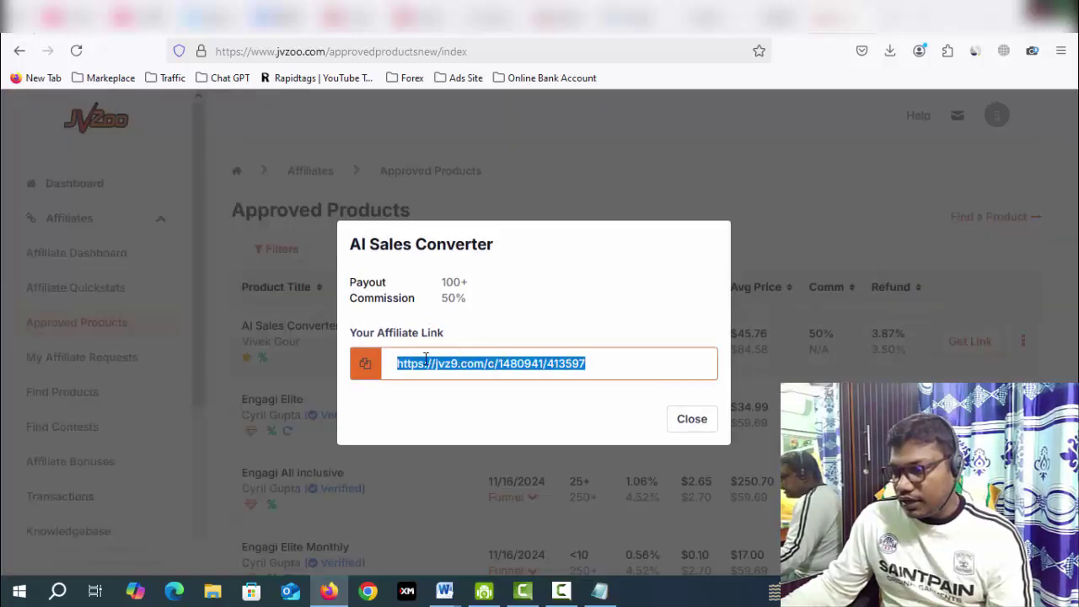
# Step: Copy the AI Sales Converter affiliate link, and switch to the Free PLR Downloads search results for "Ai sales"
pyautogui.rightClick(426, 361)
pyautogui.click(543, 40)
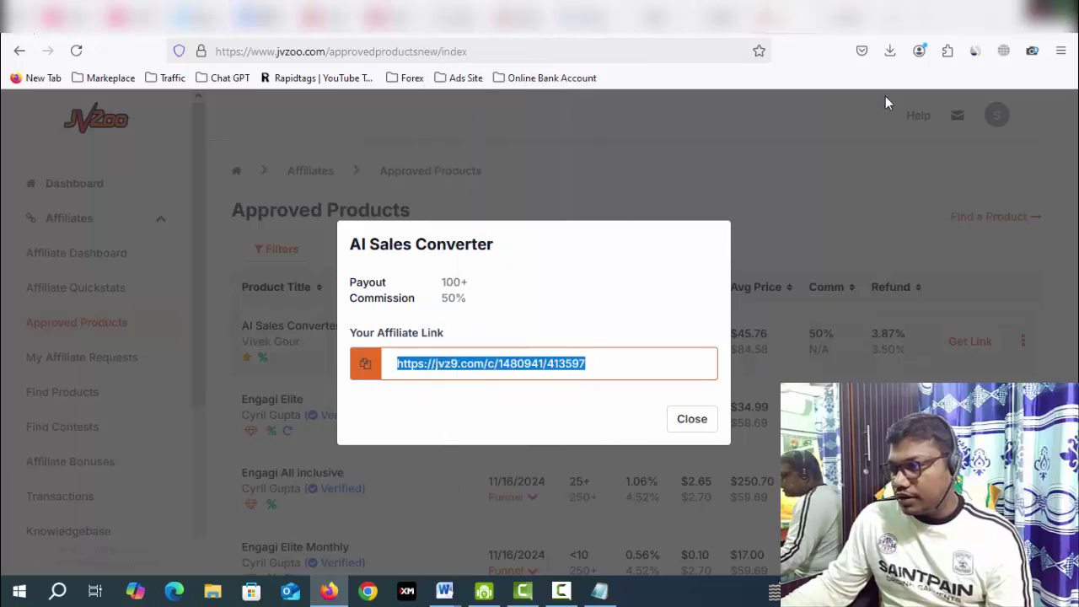
pyautogui.click(843, 17)
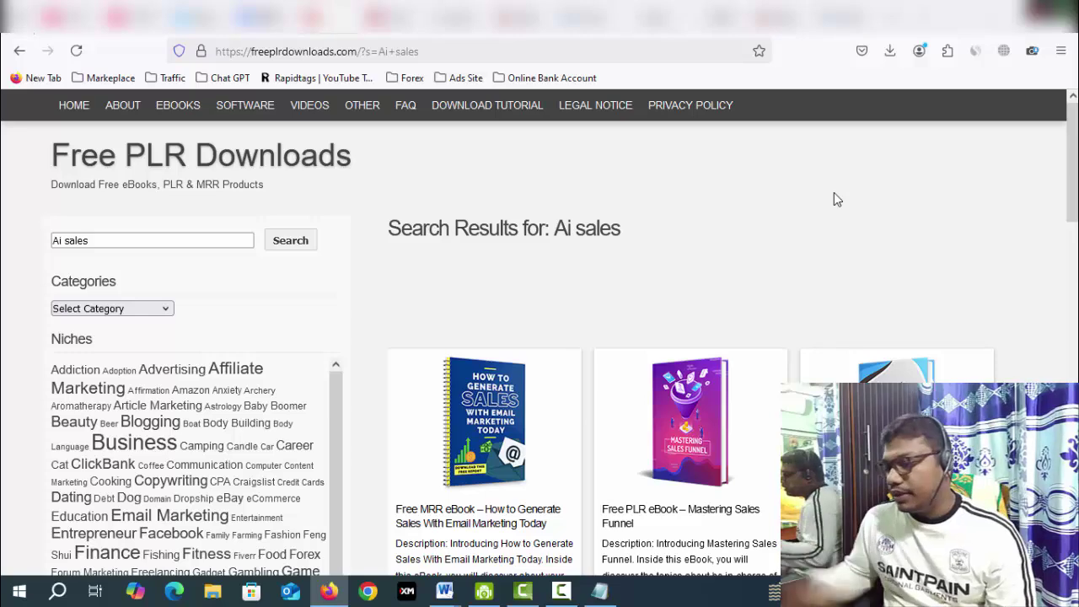
# Step: Open the free MRR eBook "How to Generate Sales With Email Marketing Today" from the results and download it
pyautogui.scroll(-2, 834, 193)
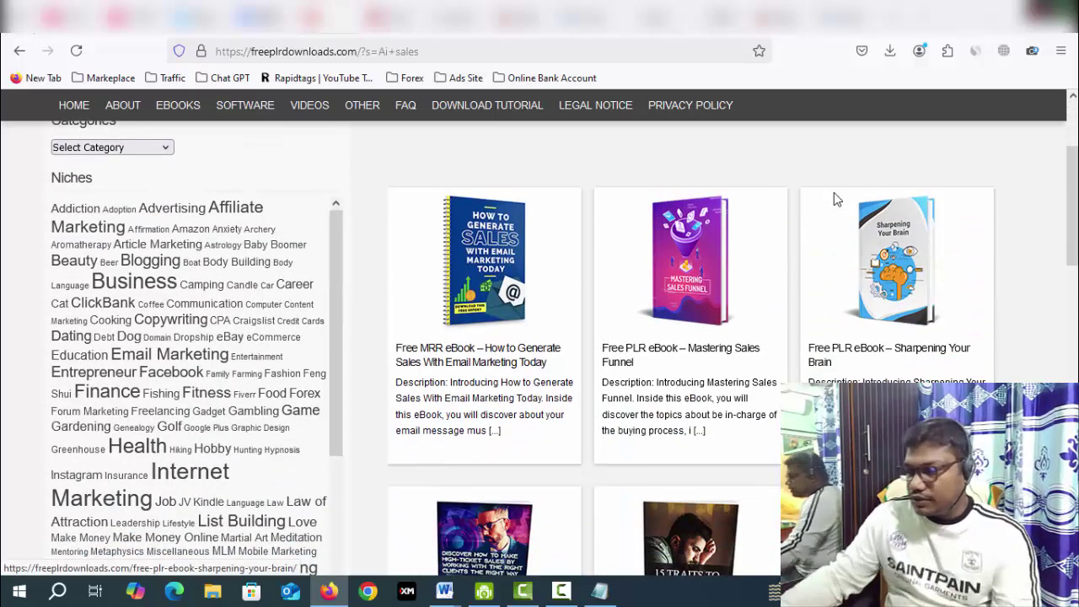
pyautogui.click(520, 287)
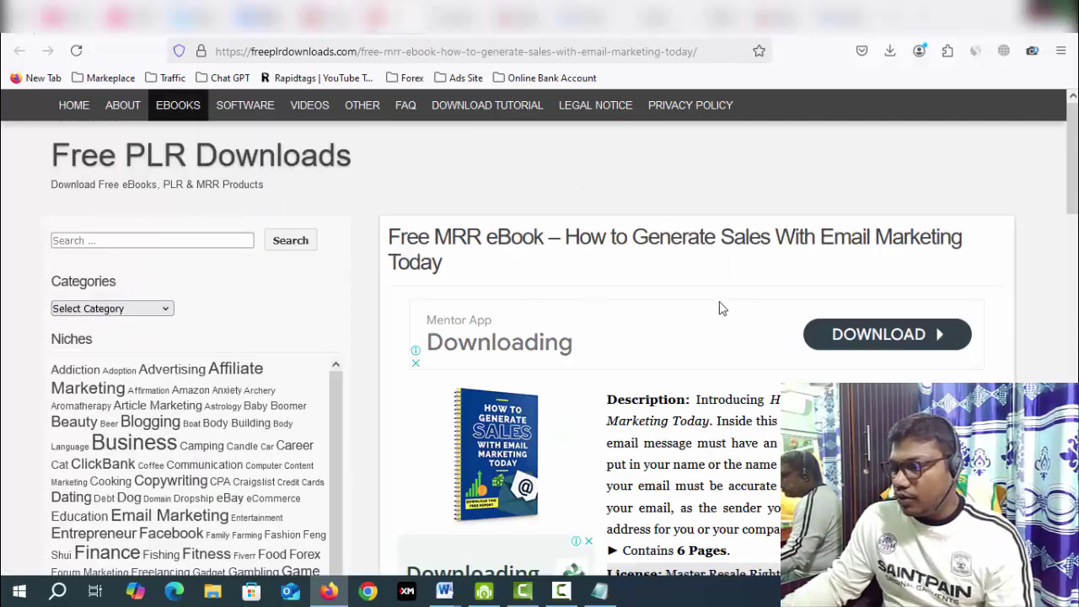
pyautogui.scroll(-5, 712, 308)
pyautogui.scroll(-8, 831, 337)
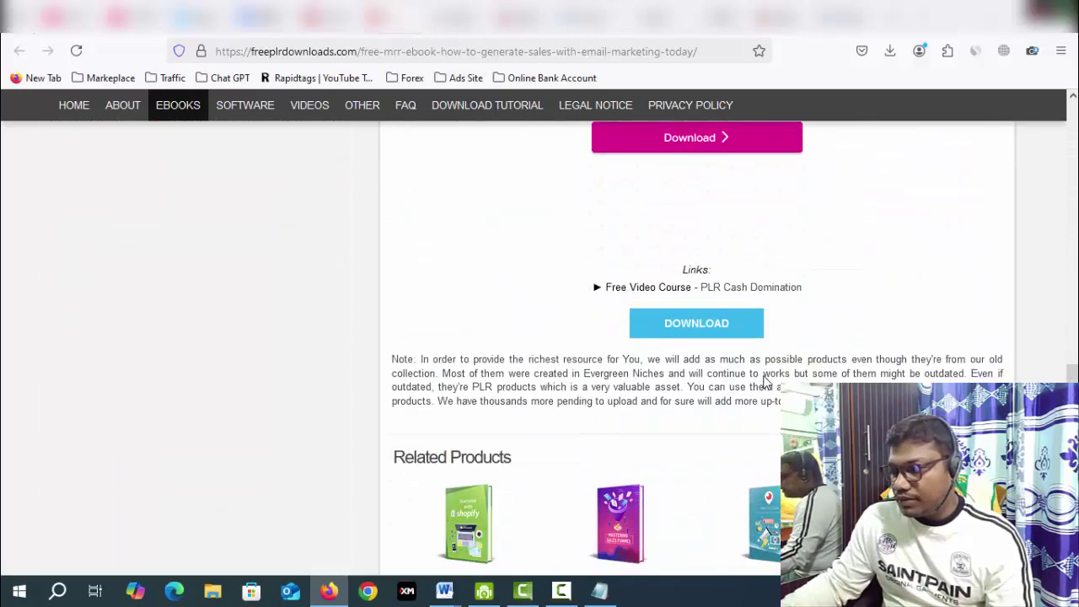
pyautogui.click(705, 334)
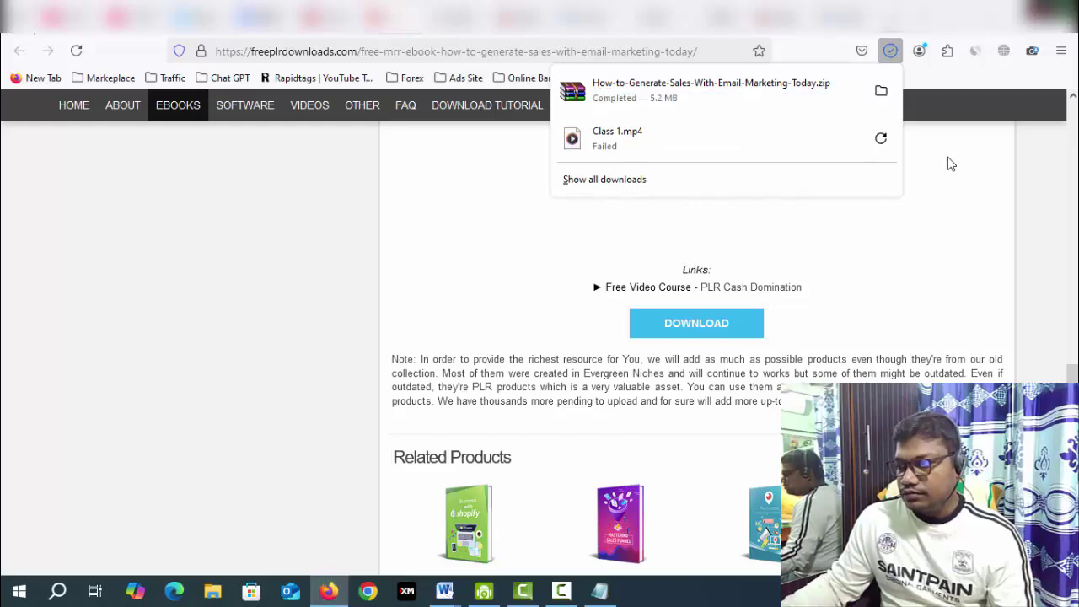
# Step: Show the downloaded eBook archive in the Downloads folder and extract it there
pyautogui.click(881, 91)
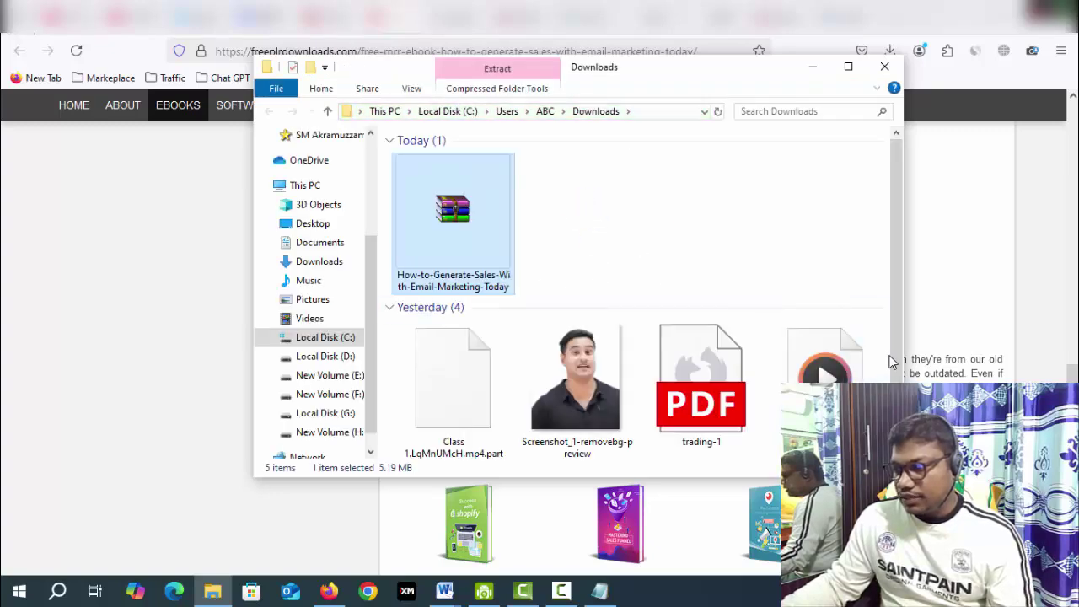
pyautogui.rightClick(458, 212)
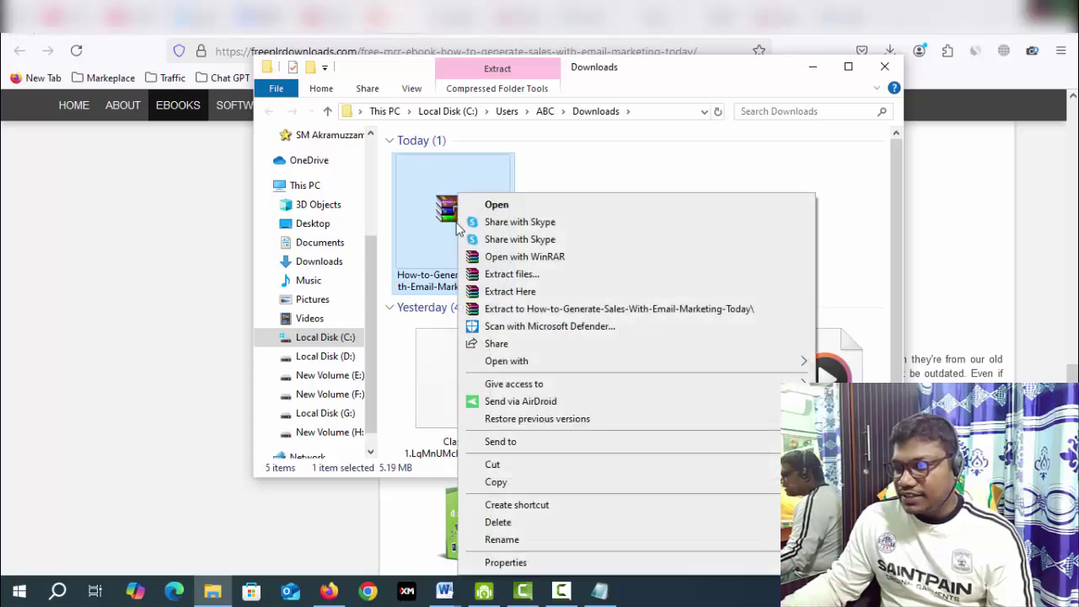
pyautogui.click(498, 292)
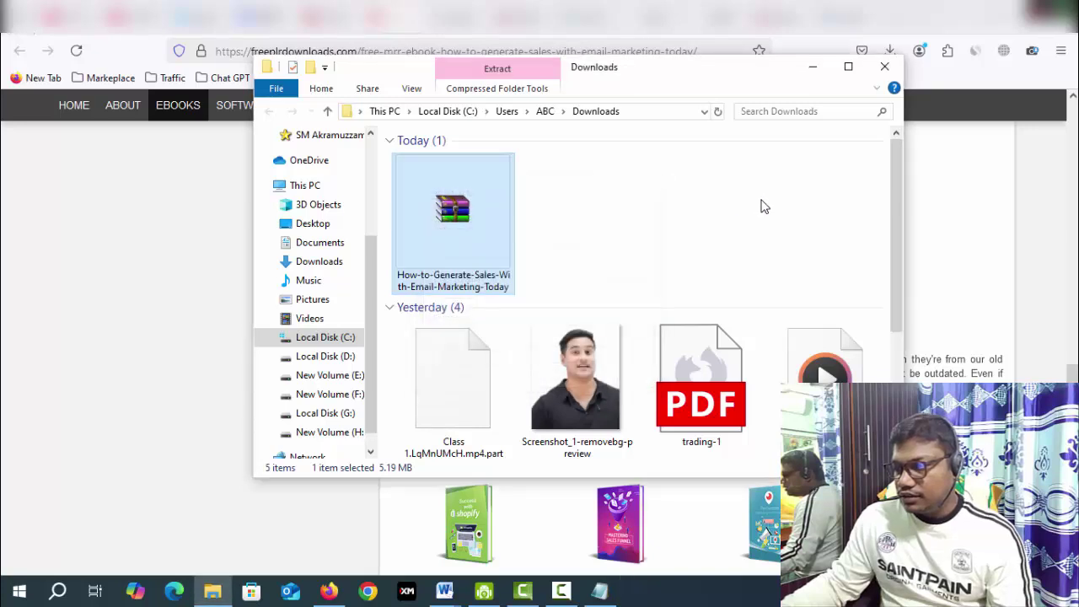
pyautogui.scroll(-3, 791, 203)
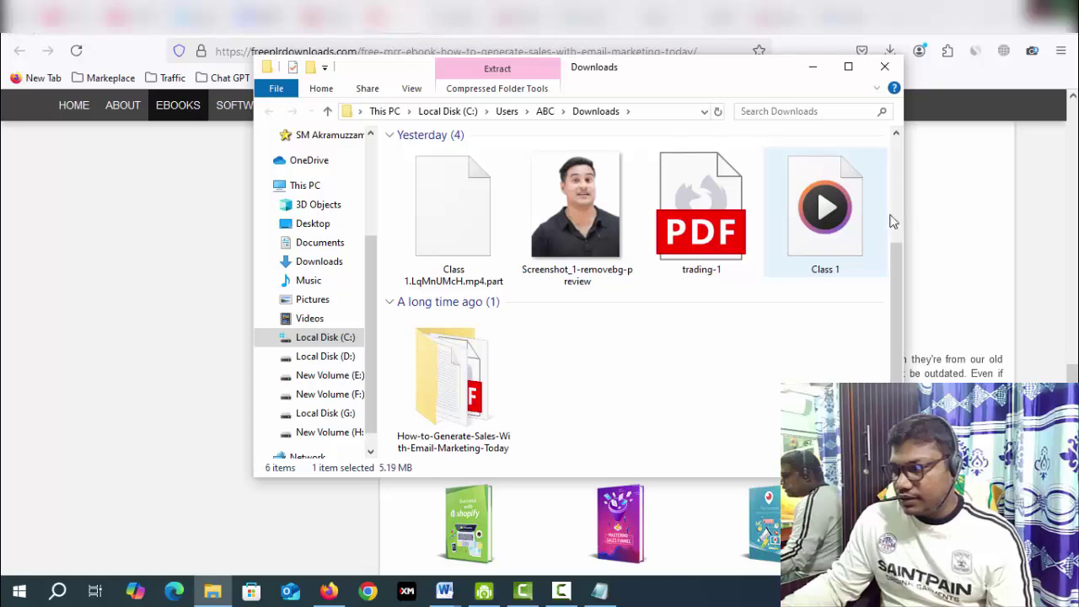
# Step: Delete yesterday's files and the eBook zip from Downloads, check the extracted folder's contents, and close File Explorer
pyautogui.moveTo(894, 221); pyautogui.dragTo(475, 227)
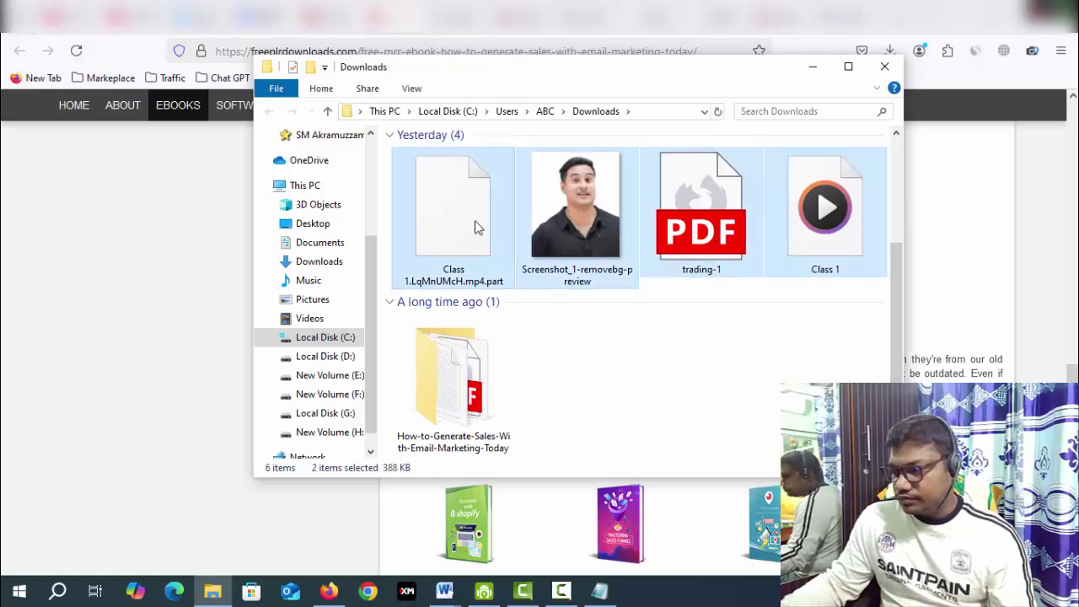
pyautogui.press('Delete')
pyautogui.click(491, 240)
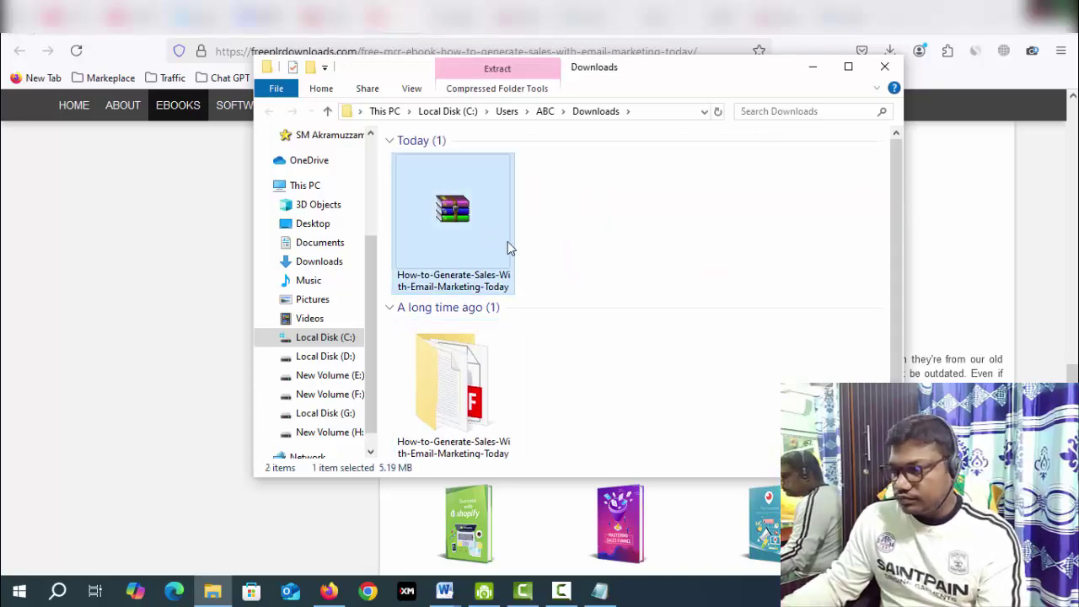
pyautogui.press('Delete')
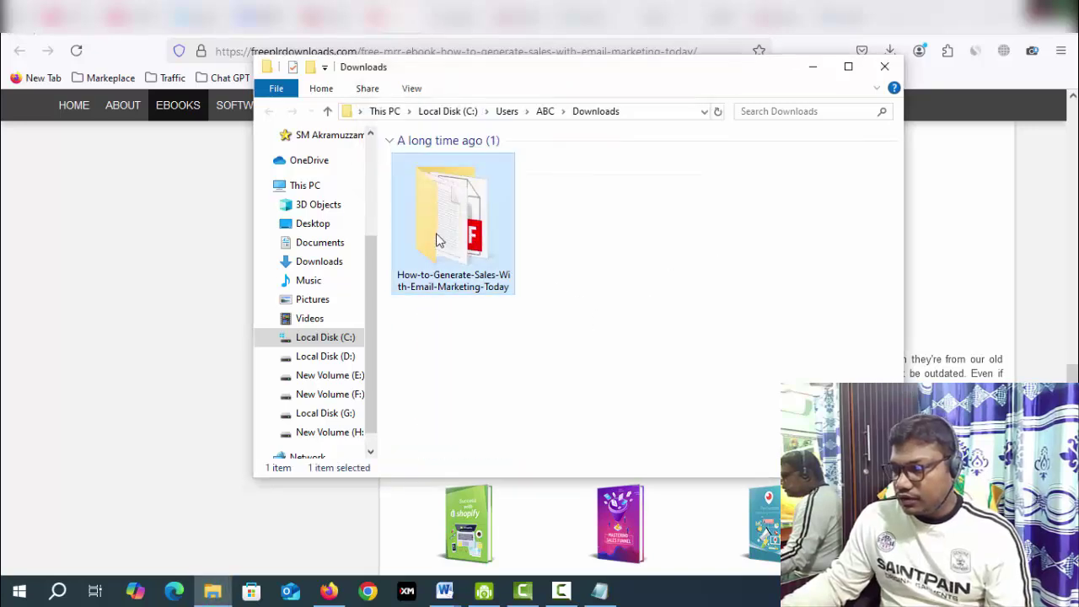
pyautogui.doubleClick(488, 240)
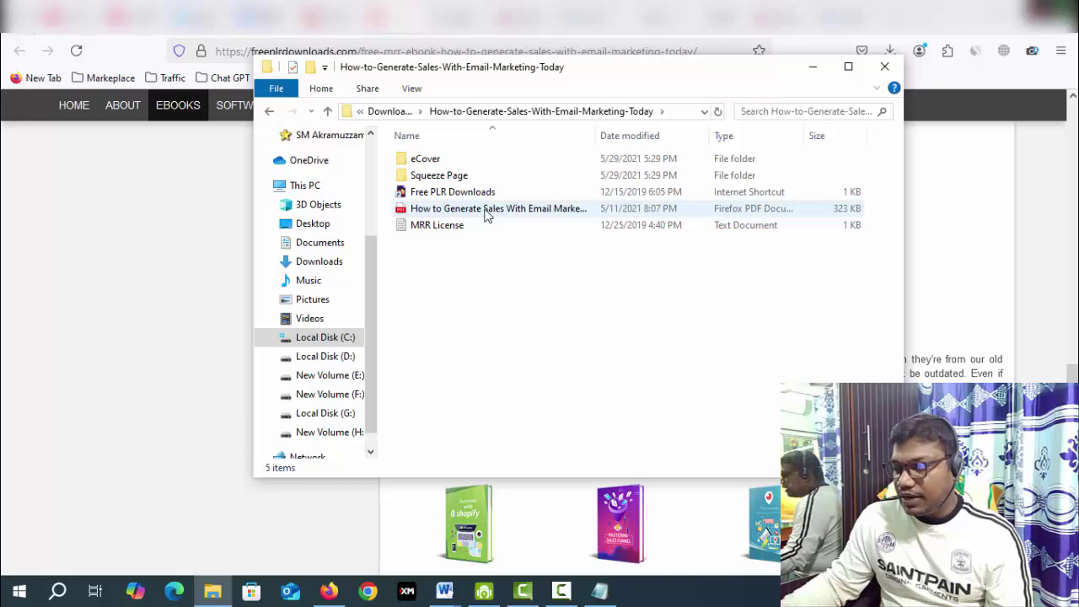
pyautogui.click(884, 66)
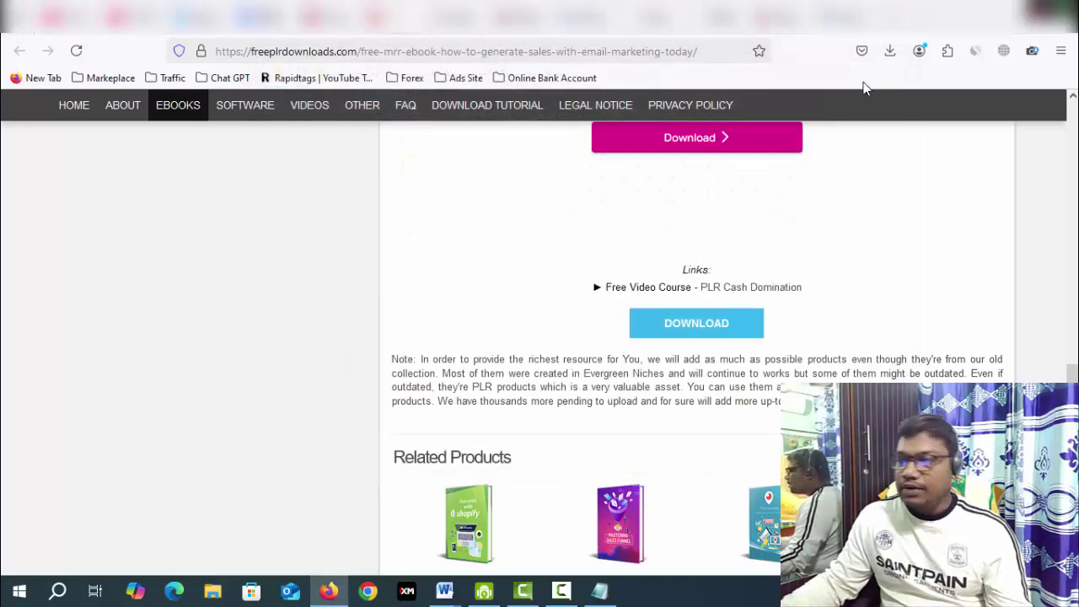
# Step: Open the sejda.com website in a new browser tab
pyautogui.click(890, 17)
pyautogui.click(661, 51)
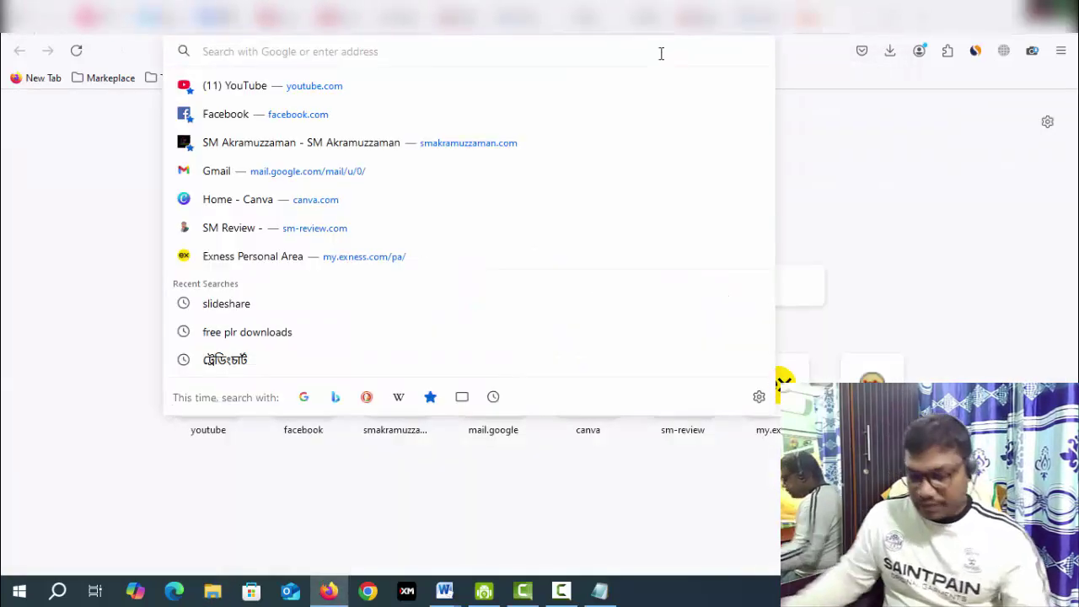
pyautogui.write('sejda')
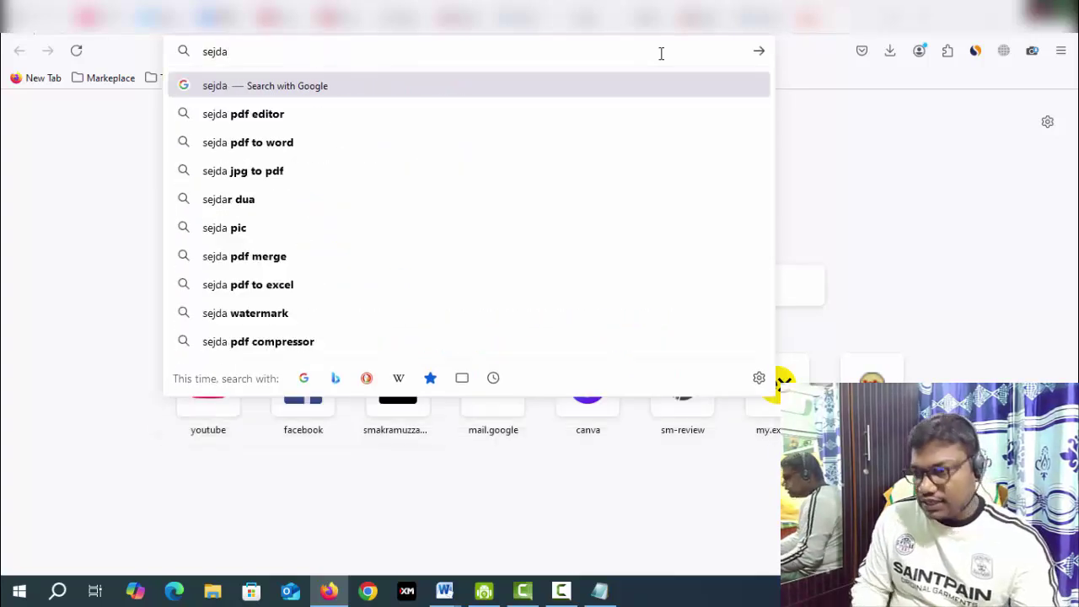
pyautogui.write('.com')
pyautogui.press('Return')
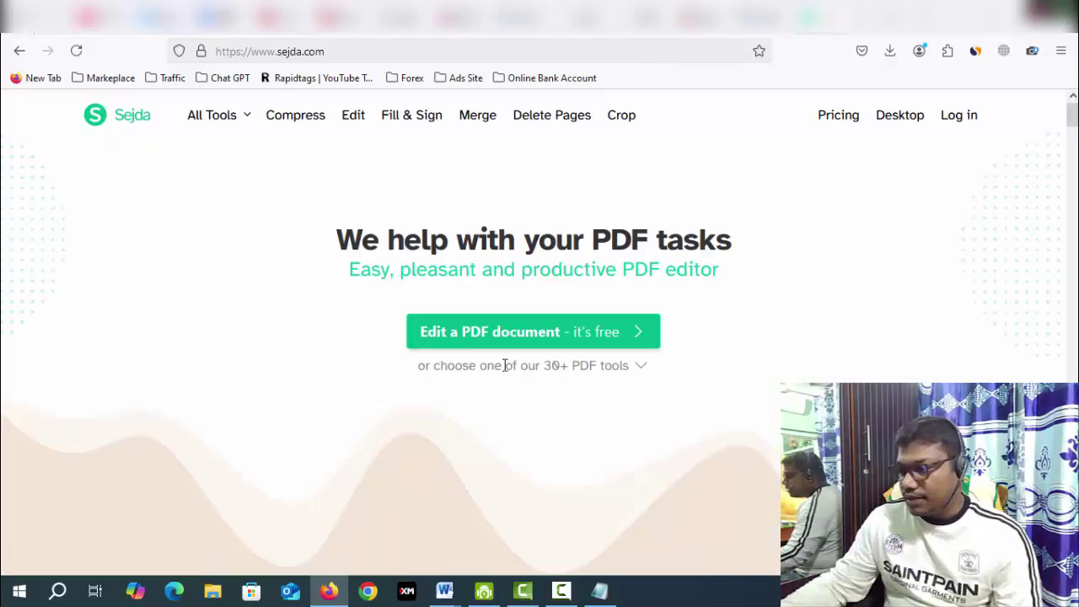
# Step: Load the How to Generate Sales With Email Marketing PDF from Downloads into Sejda's PDF editor, and go to the end of page 2
pyautogui.click(552, 334)
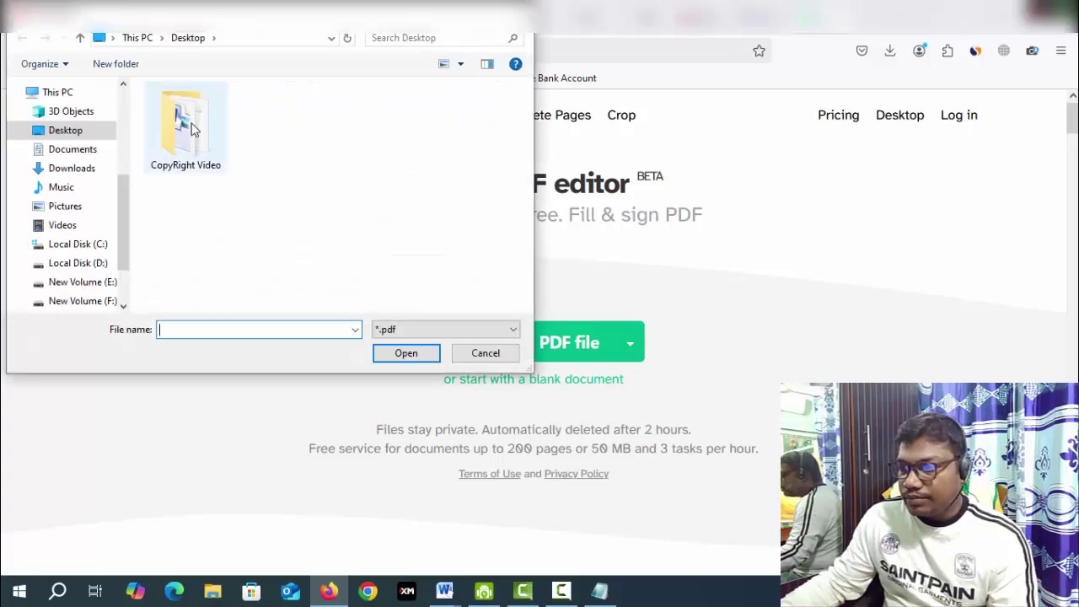
pyautogui.click(72, 167)
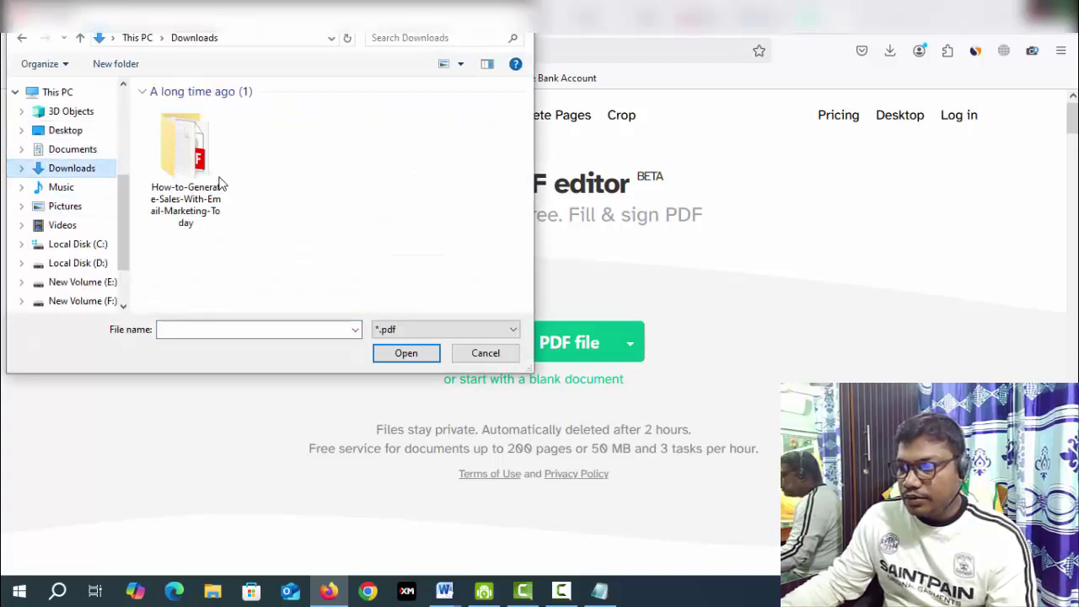
pyautogui.doubleClick(167, 168)
pyautogui.click(225, 160)
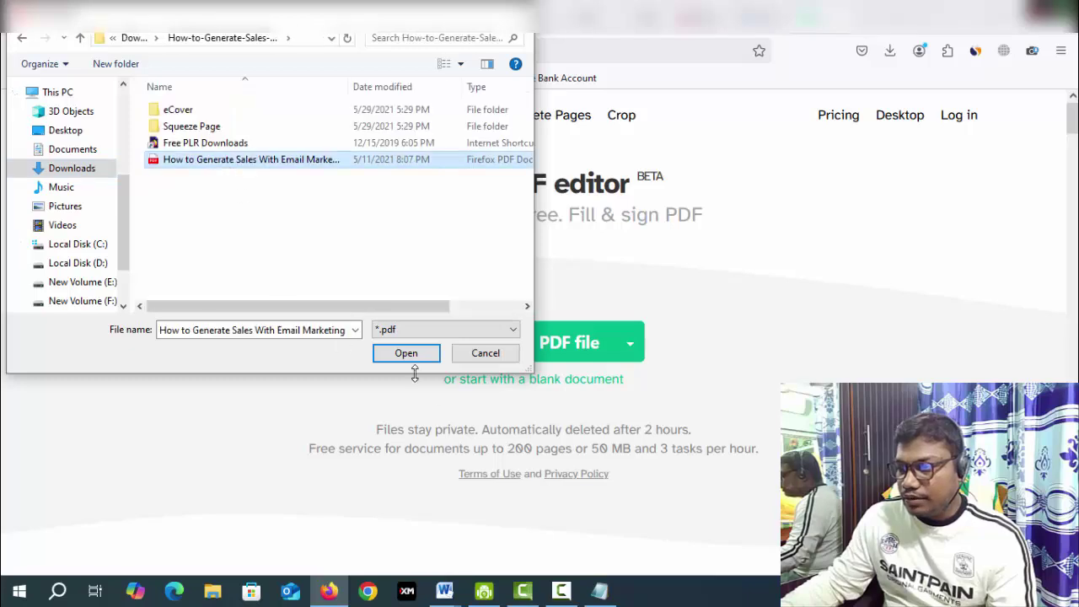
pyautogui.press('Return')
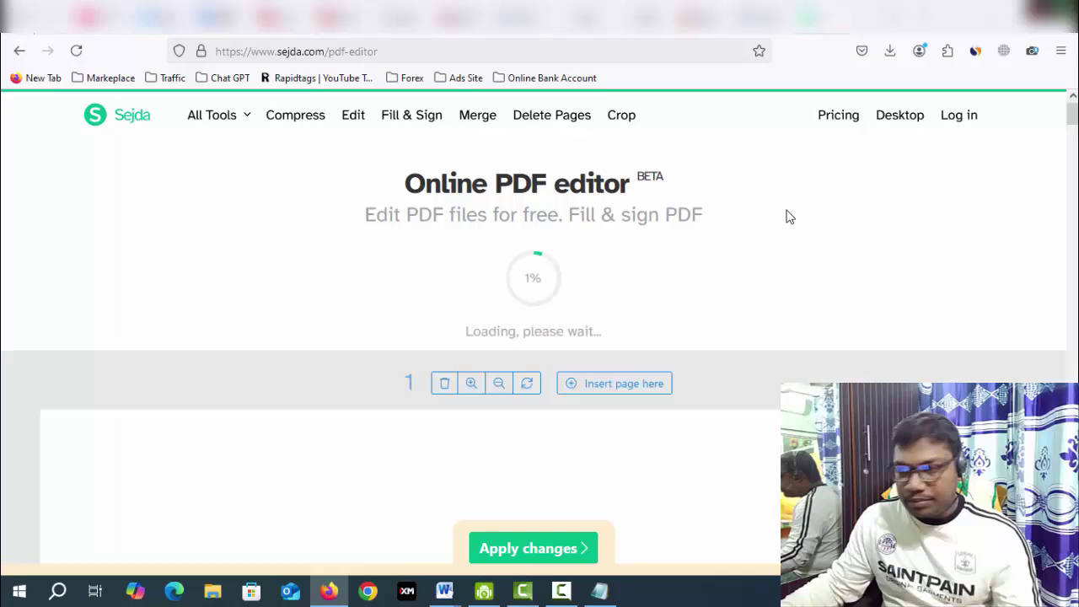
pyautogui.scroll(-10, 788, 215)
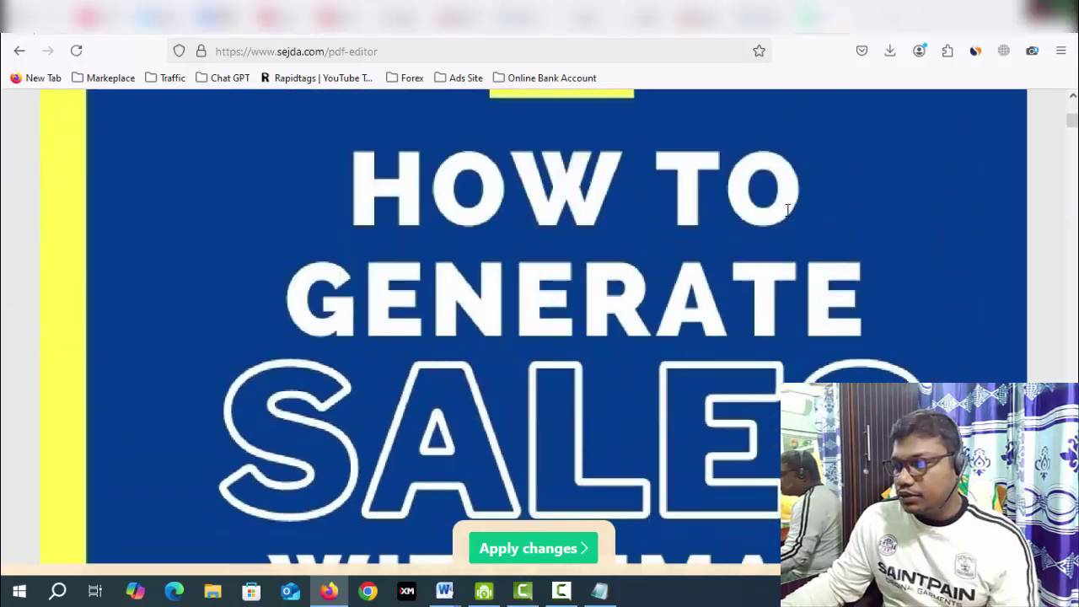
pyautogui.scroll(-15, 788, 210)
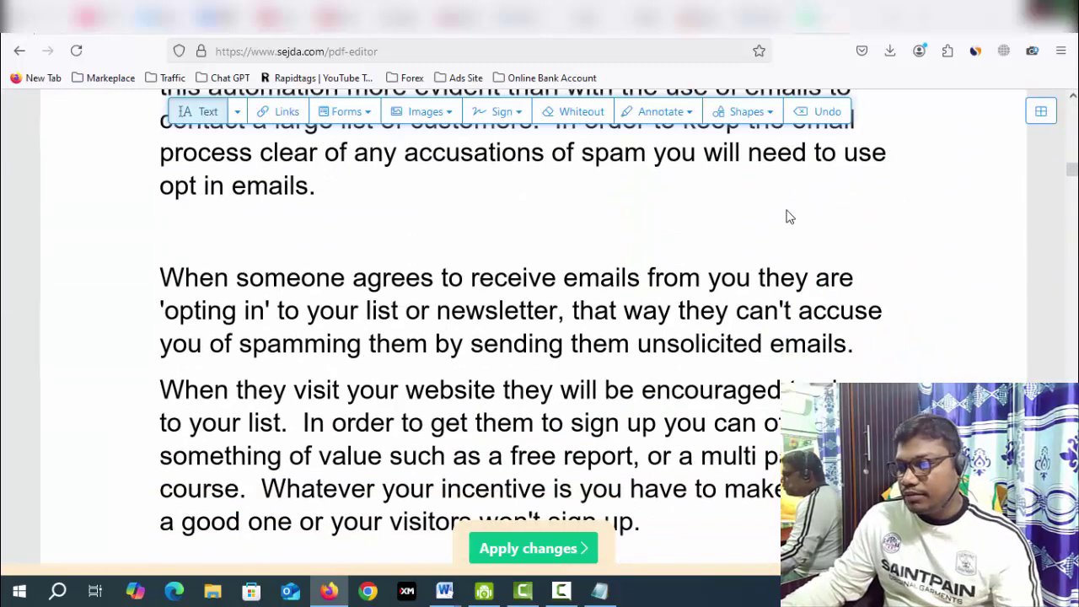
pyautogui.scroll(-15, 788, 210)
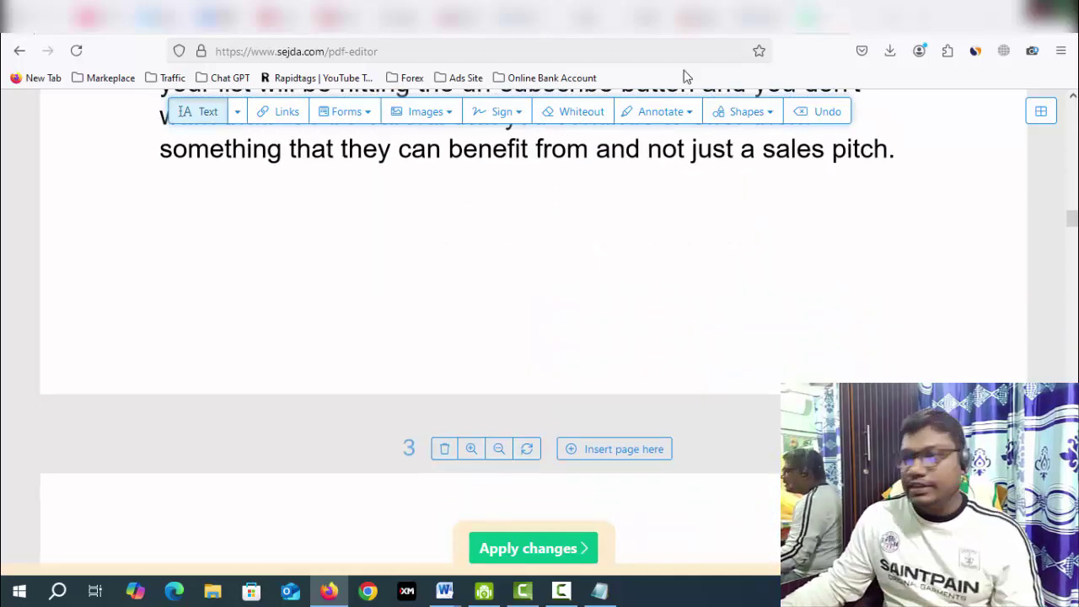
# Step: Copy the headline "Cold Traffic? Watch AI Transform Visitors Into Loyal Customers—Faster Than Ever!" from the AiSales Converter sales page
pyautogui.click(519, 17)
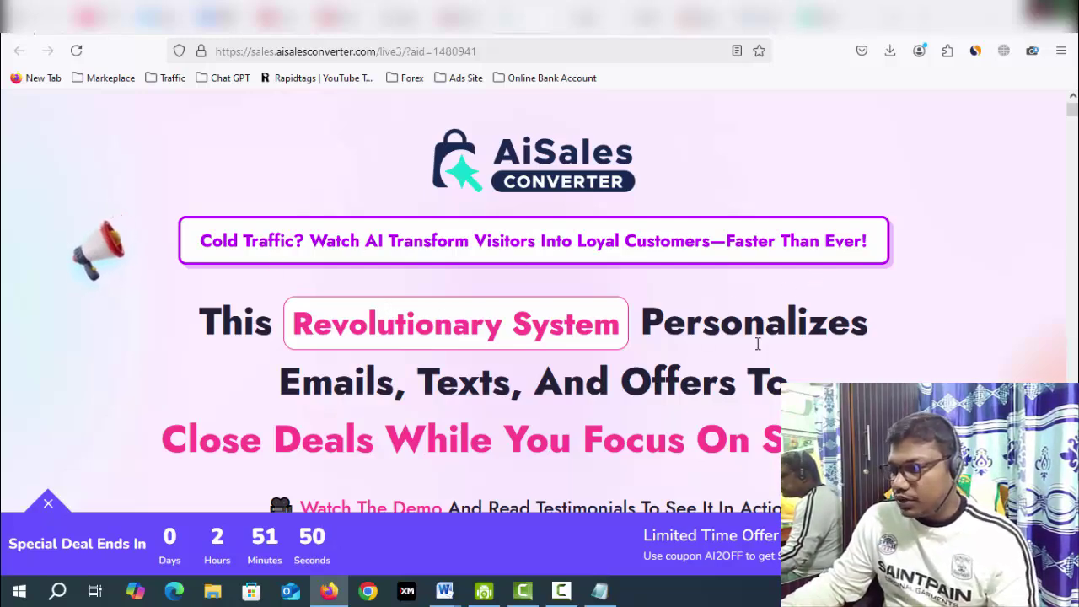
pyautogui.scroll(-3, 759, 341)
pyautogui.scroll(3, 760, 342)
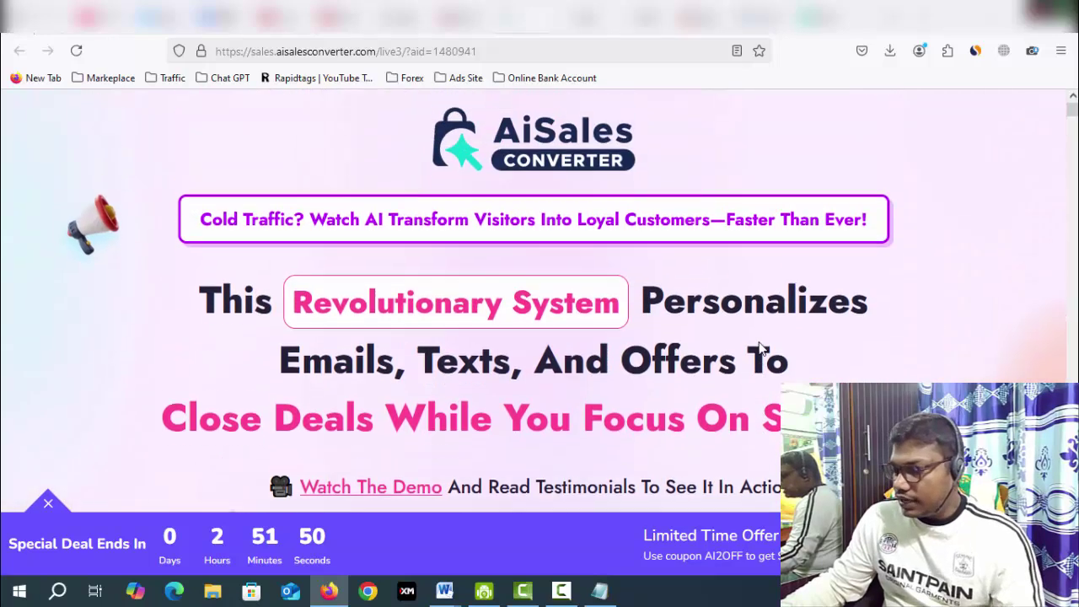
pyautogui.moveTo(869, 243); pyautogui.dragTo(207, 239)
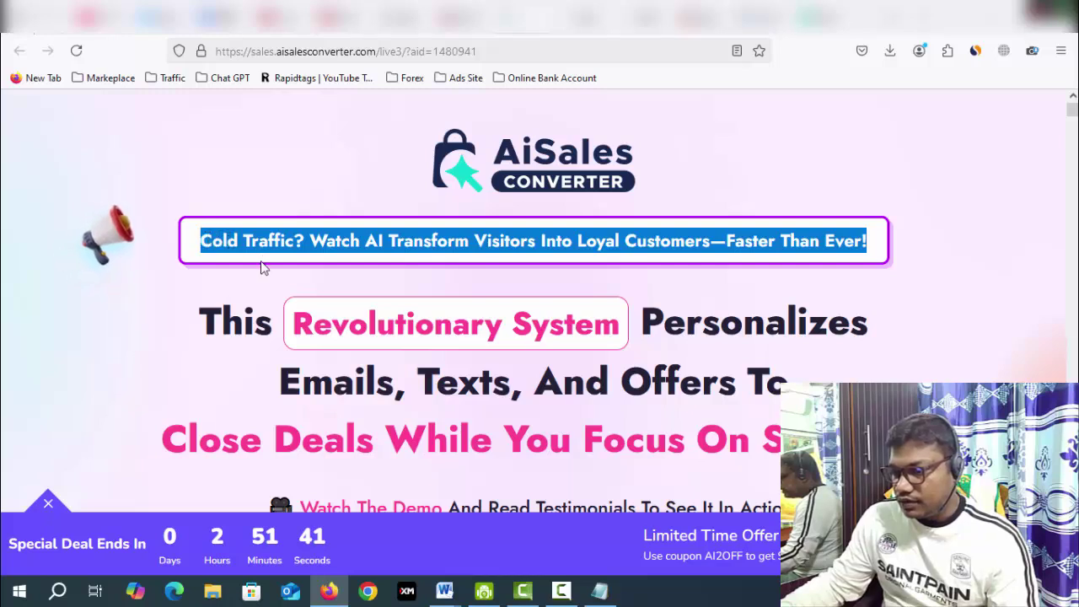
pyautogui.rightClick(230, 244)
pyautogui.click(265, 259)
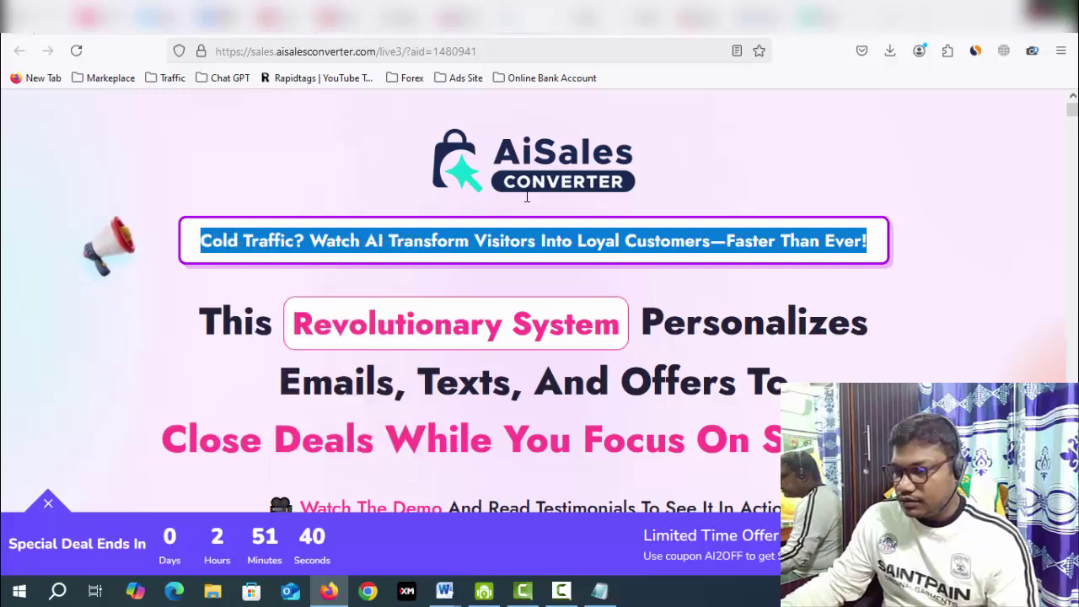
# Step: Return to the PDF in Sejda and paste the copied headline as a new text line in page 2's blank space
pyautogui.click(816, 29)
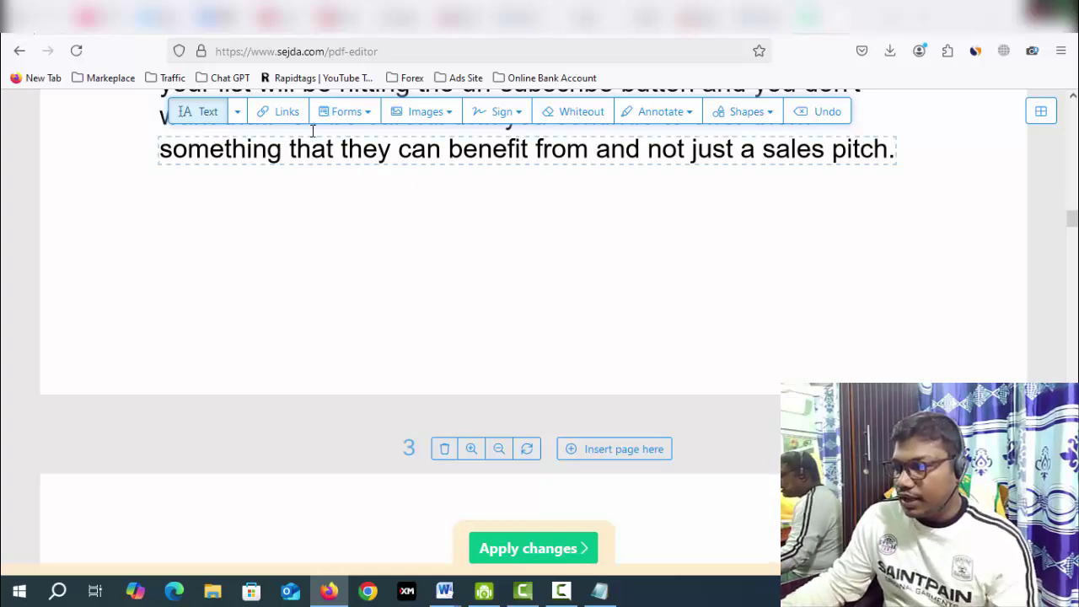
pyautogui.click(211, 120)
pyautogui.click(272, 270)
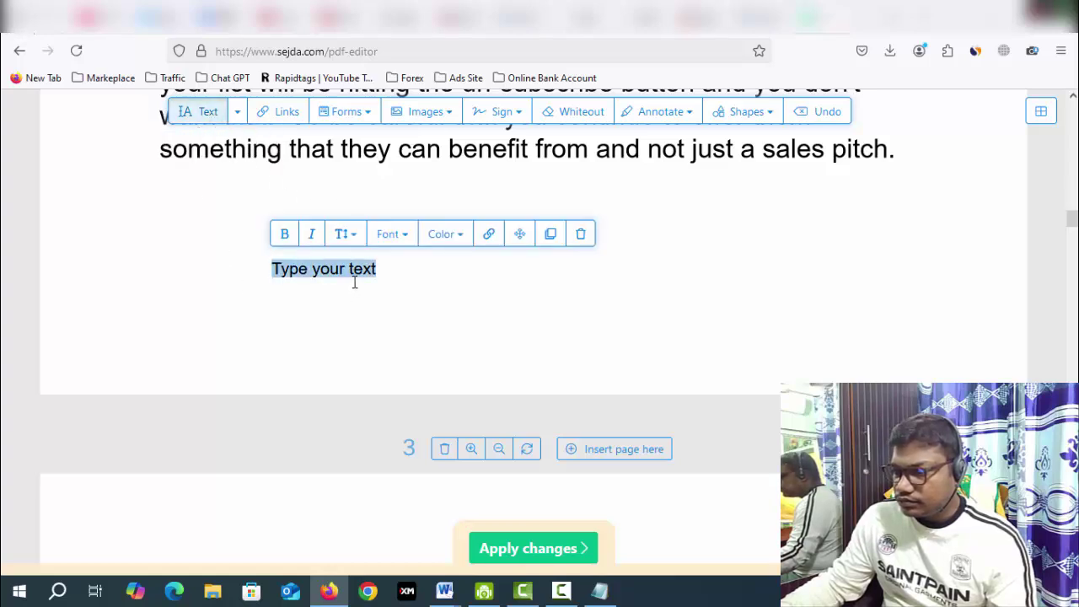
pyautogui.hotkey('ctrl', 'v')
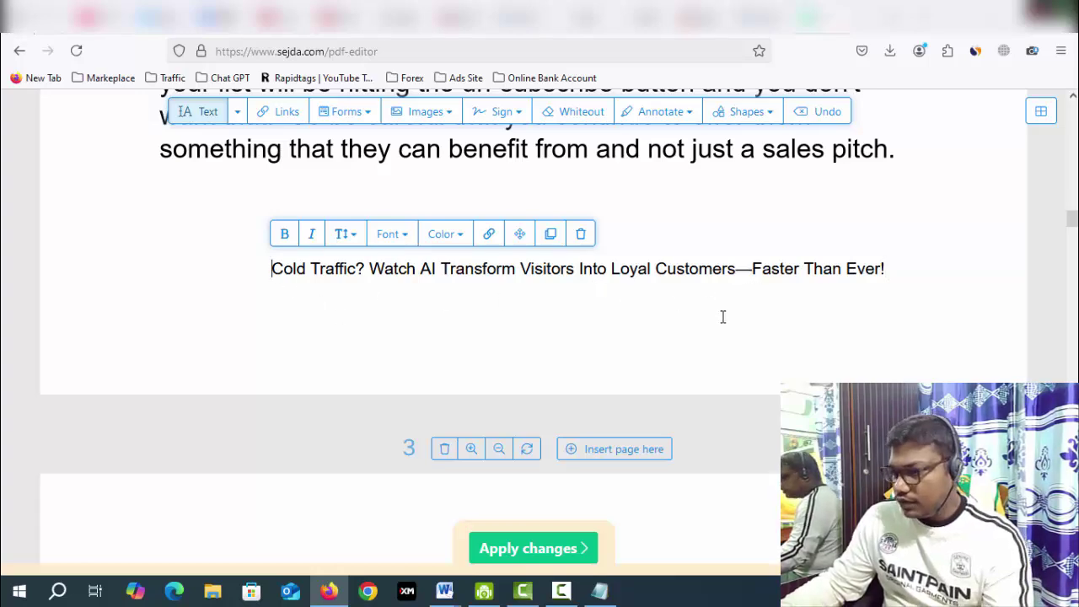
pyautogui.click(917, 289)
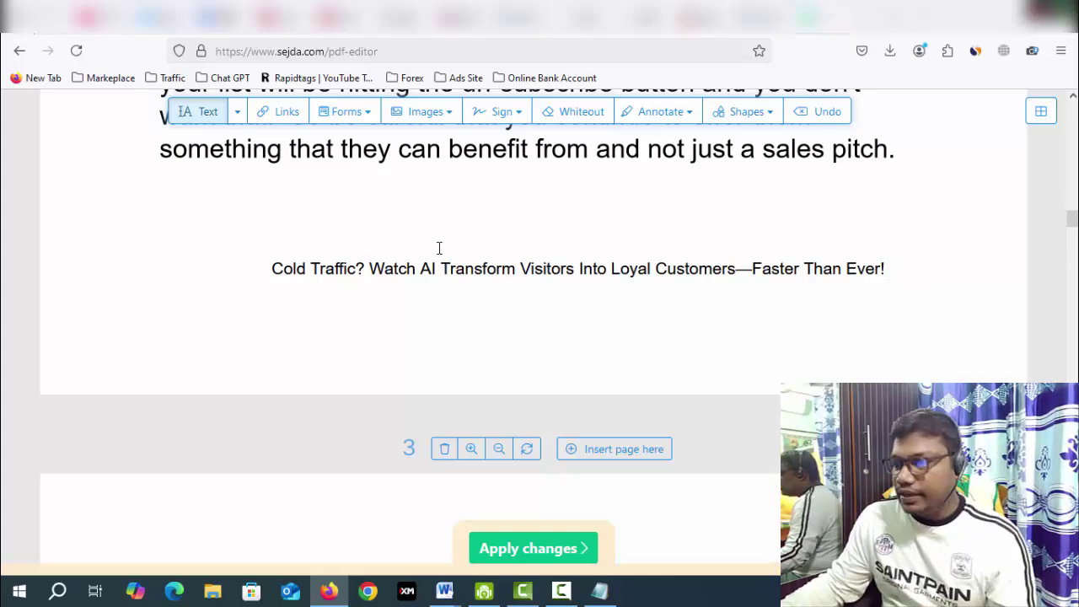
# Step: Draw a link area around the pasted headline on page 2 and copy the AI Sales Converter affiliate link from JVZoo's approved products
pyautogui.click(284, 118)
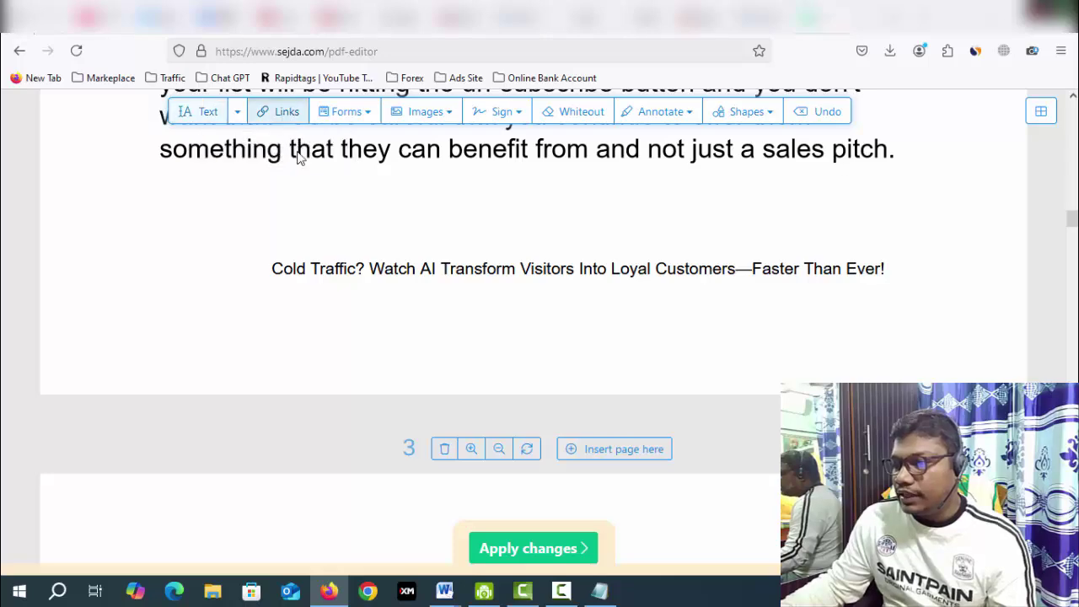
pyautogui.moveTo(247, 249); pyautogui.dragTo(896, 290)
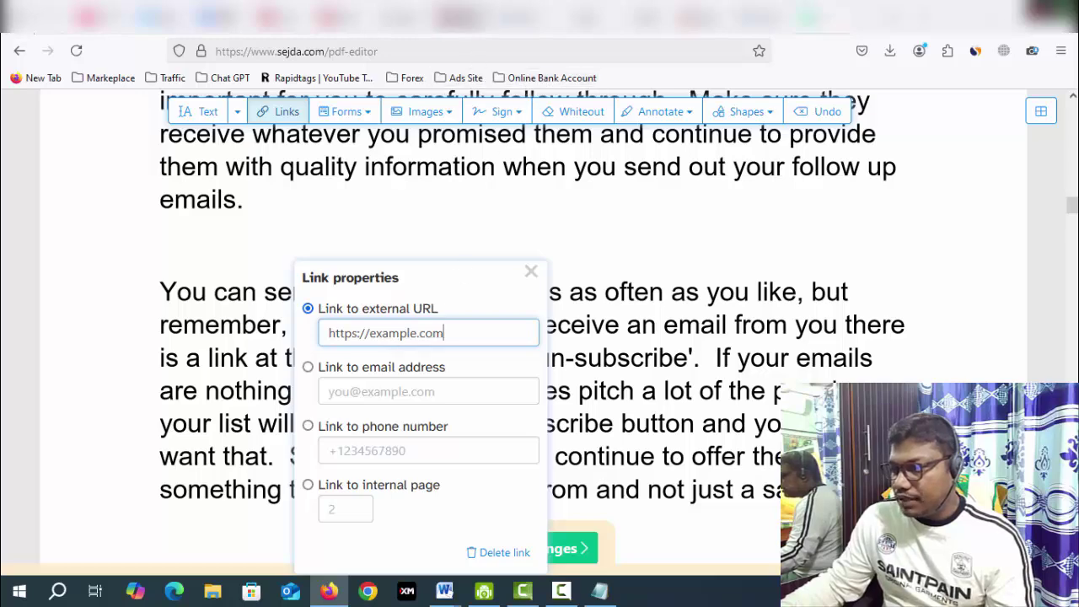
pyautogui.click(455, 17)
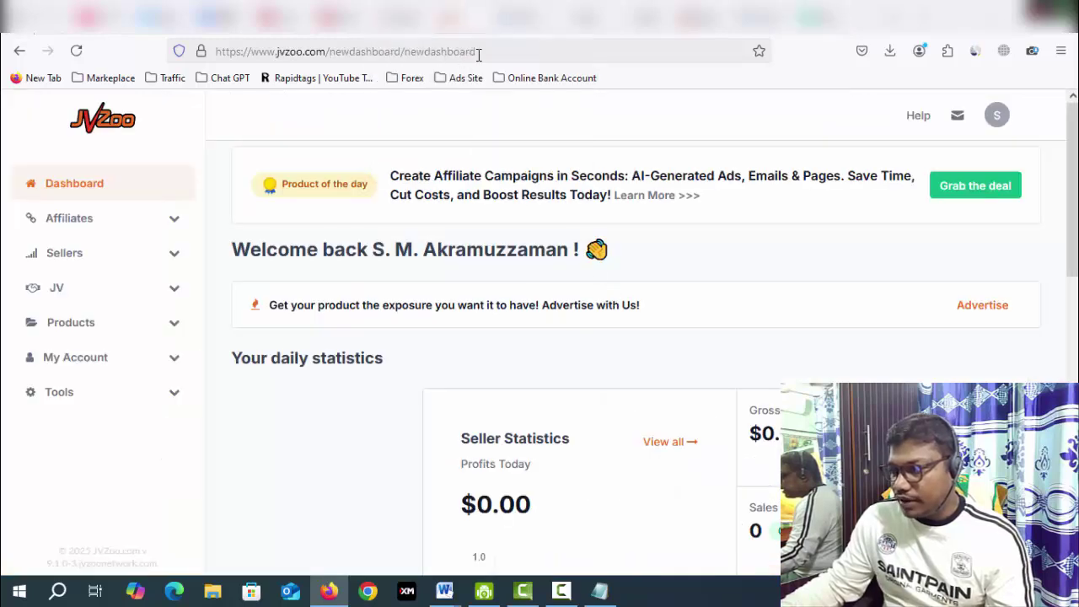
pyautogui.click(702, 17)
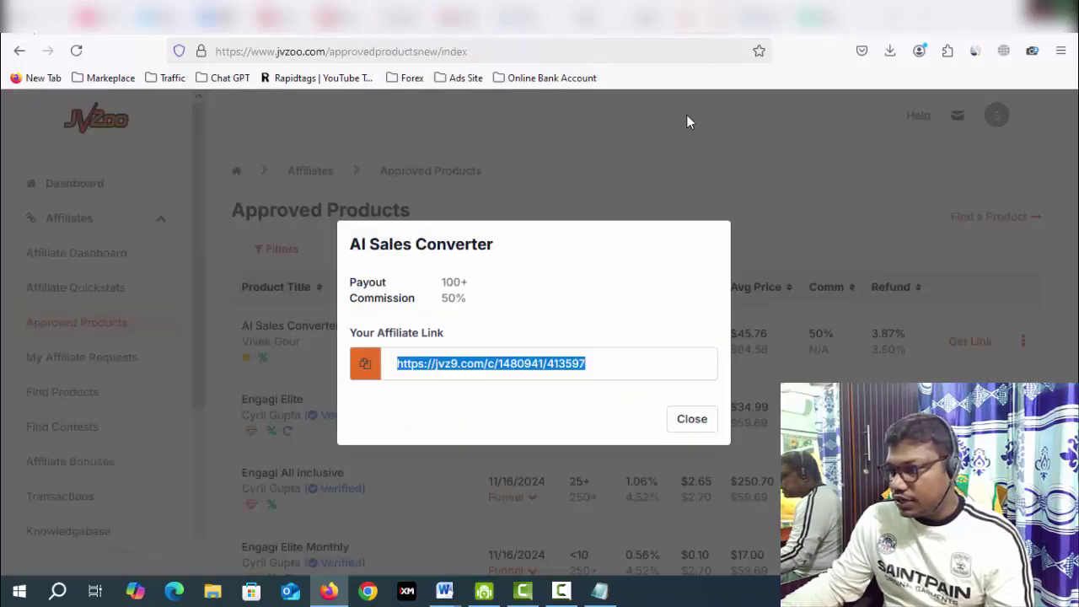
pyautogui.rightClick(528, 363)
pyautogui.click(601, 249)
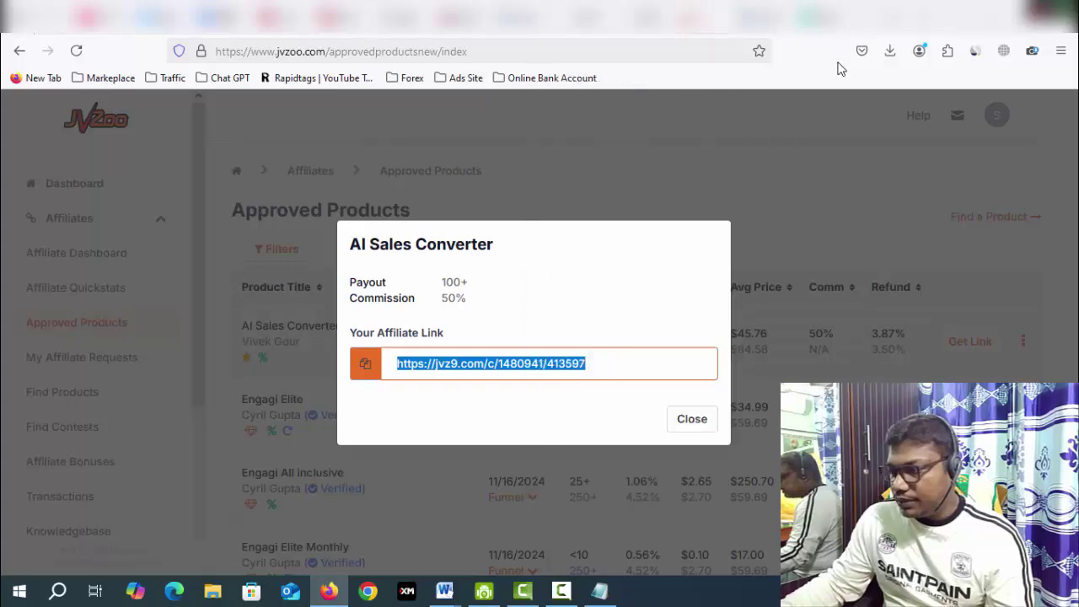
# Step: Return to the PDF in Sejda and set the headline link's external URL to the copied AI Sales Converter affiliate link
pyautogui.click(836, 21)
pyautogui.click(346, 335)
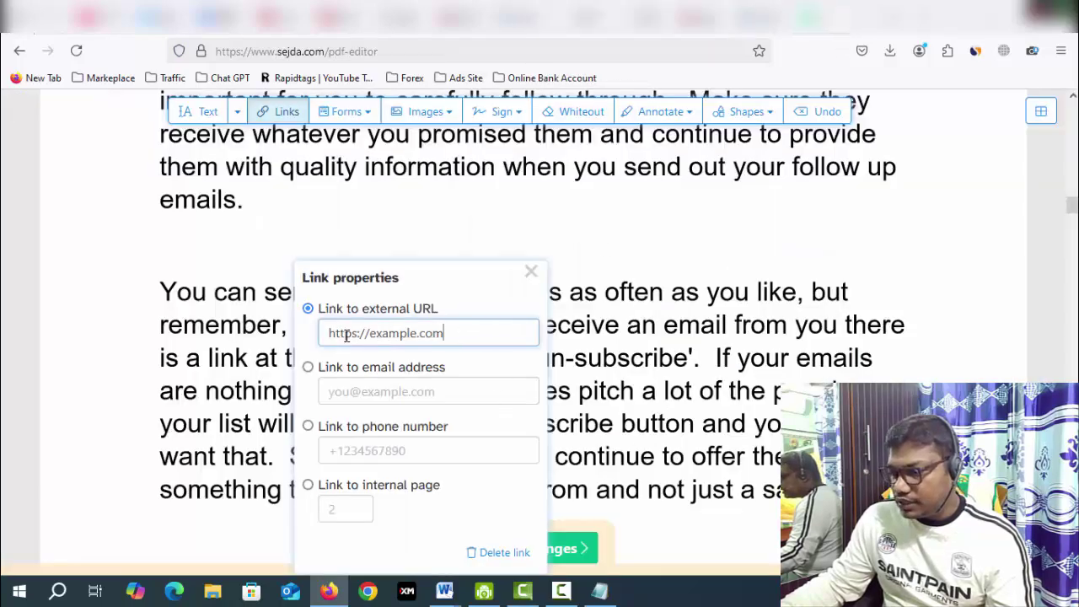
pyautogui.hotkey('ctrl', 'a')
pyautogui.hotkey('ctrl', 'v')
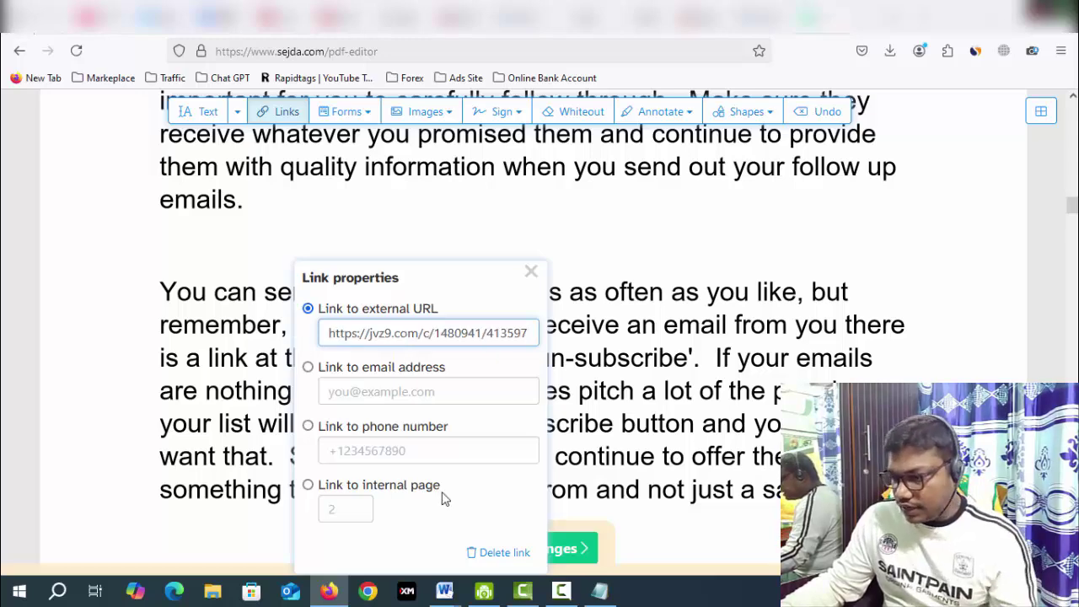
pyautogui.scroll(-3, 514, 506)
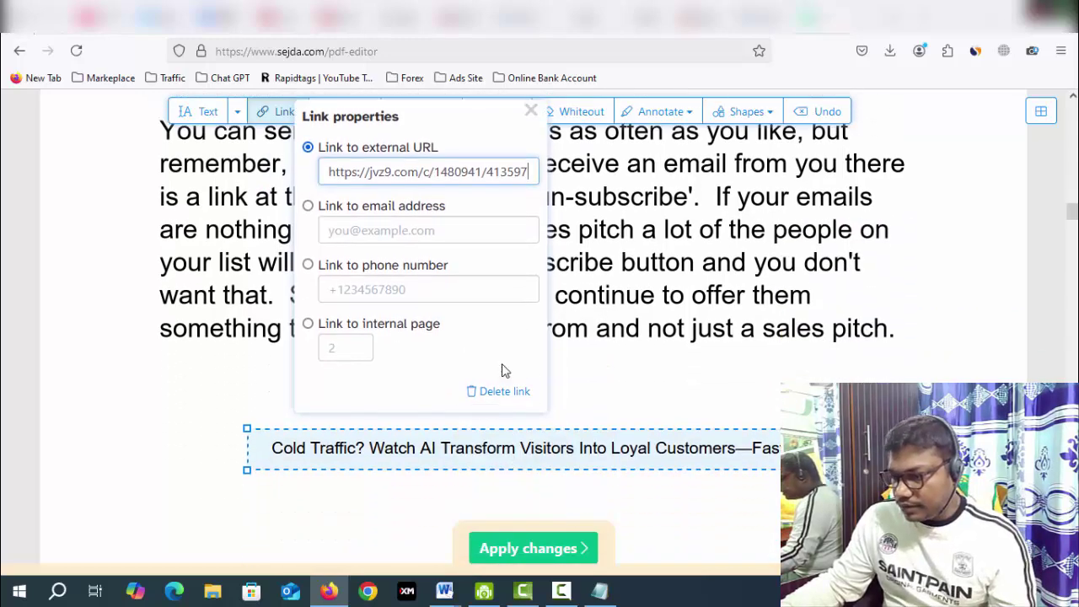
pyautogui.scroll(2, 501, 371)
pyautogui.click(731, 495)
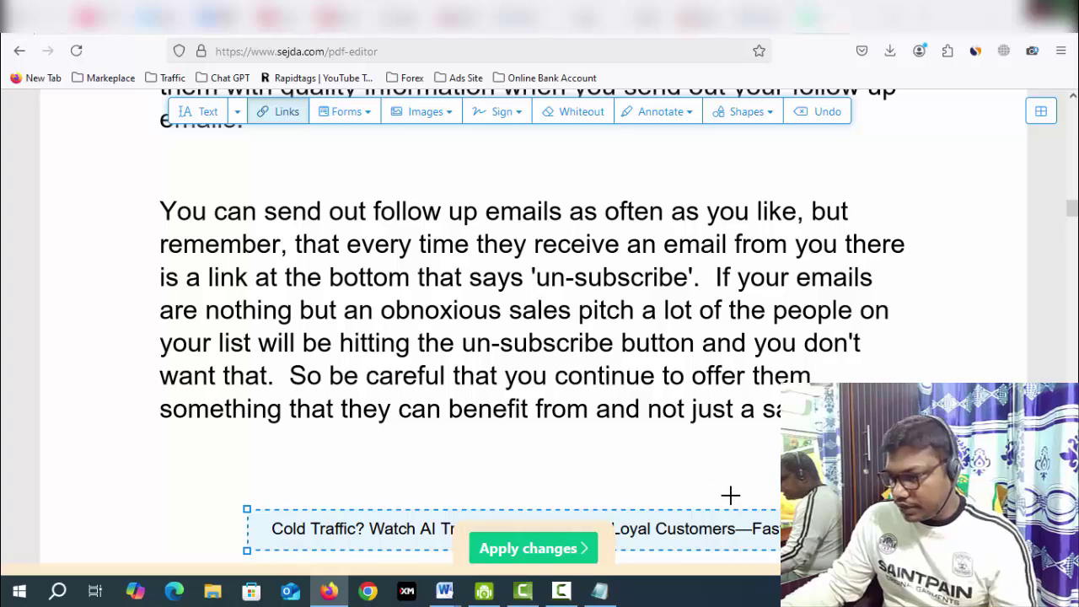
pyautogui.scroll(-2, 643, 458)
pyautogui.scroll(-4, 645, 459)
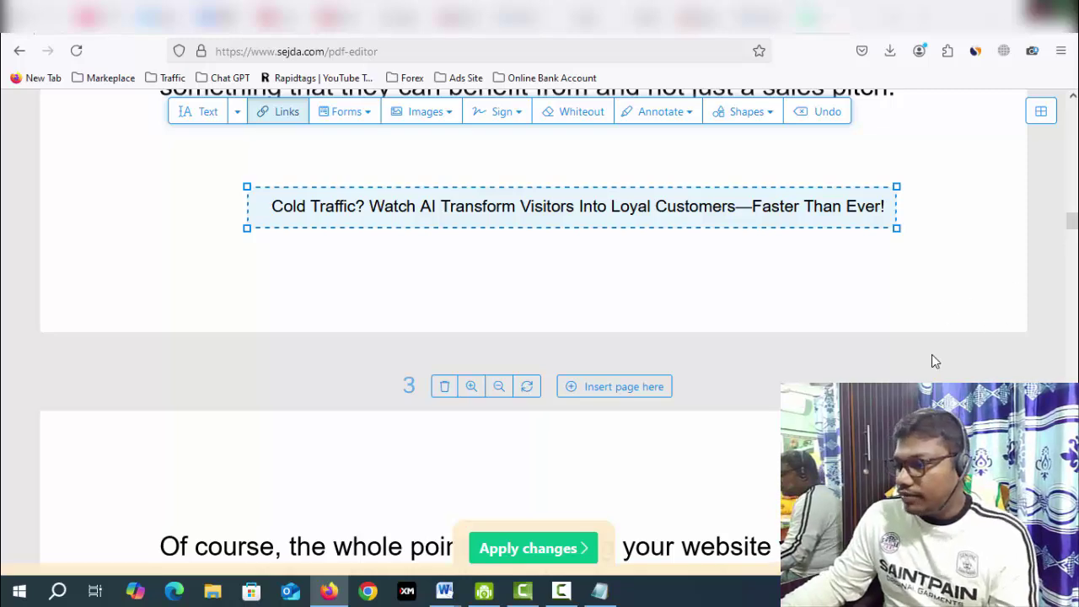
# Step: Look through the remaining pages, apply the changes to the PDF and download the edited document
pyautogui.scroll(-5, 932, 361)
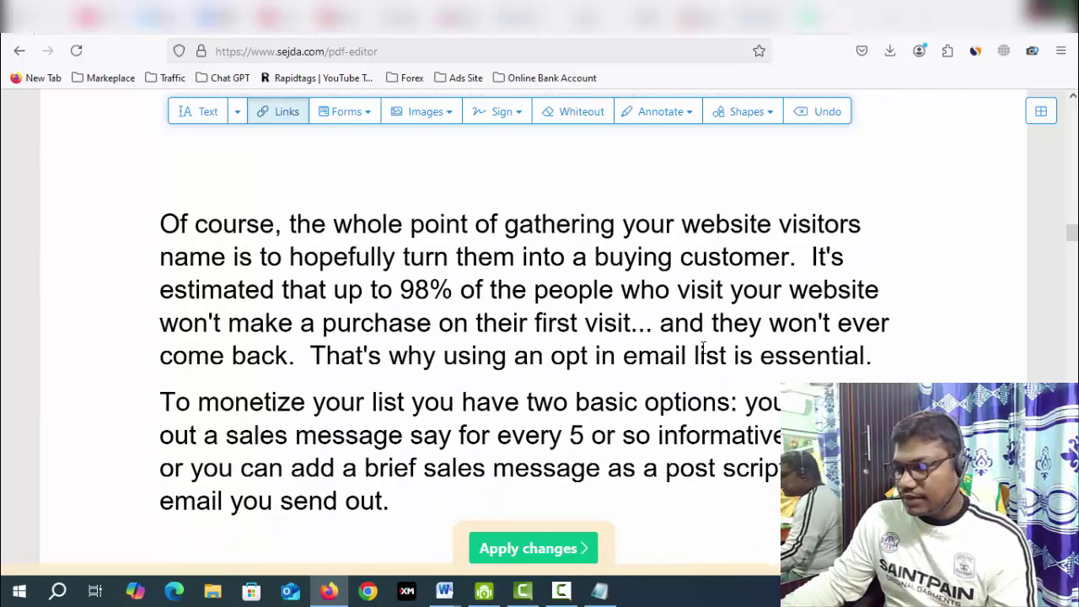
pyautogui.scroll(-14, 702, 348)
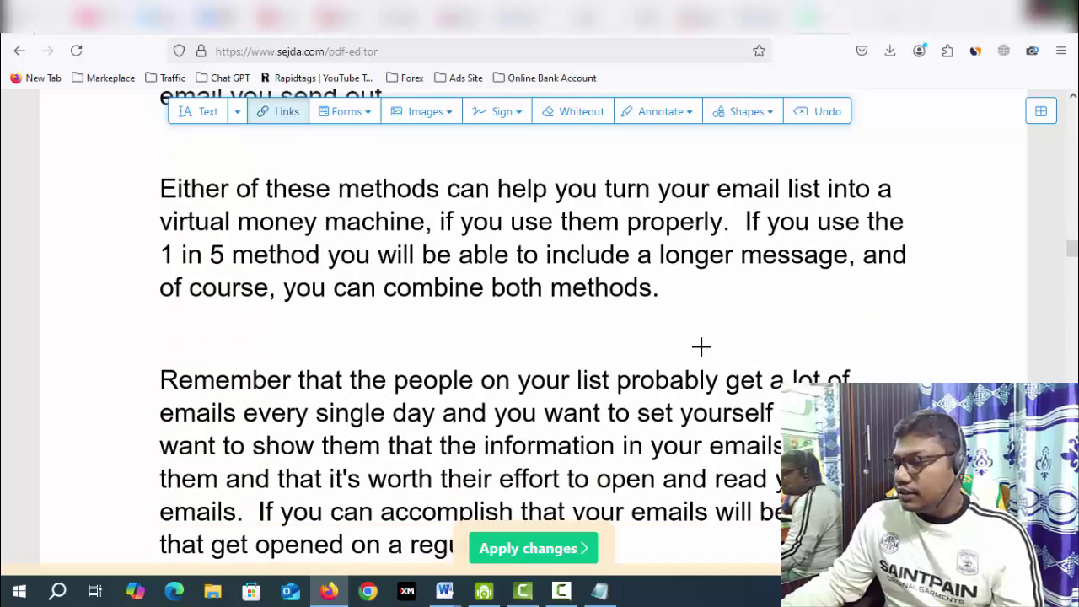
pyautogui.scroll(-15, 702, 346)
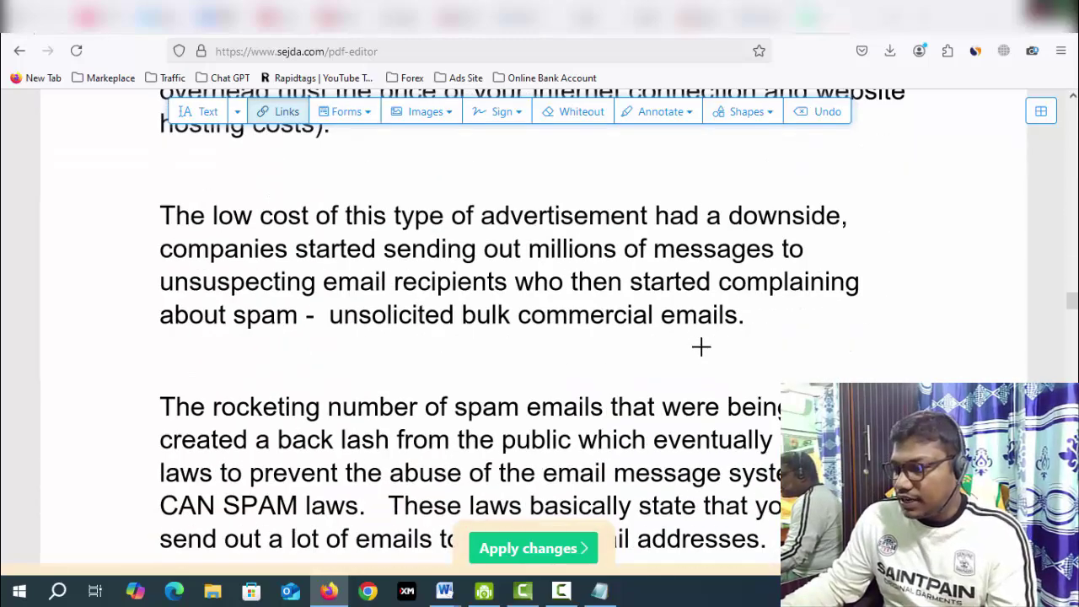
pyautogui.scroll(-7, 702, 346)
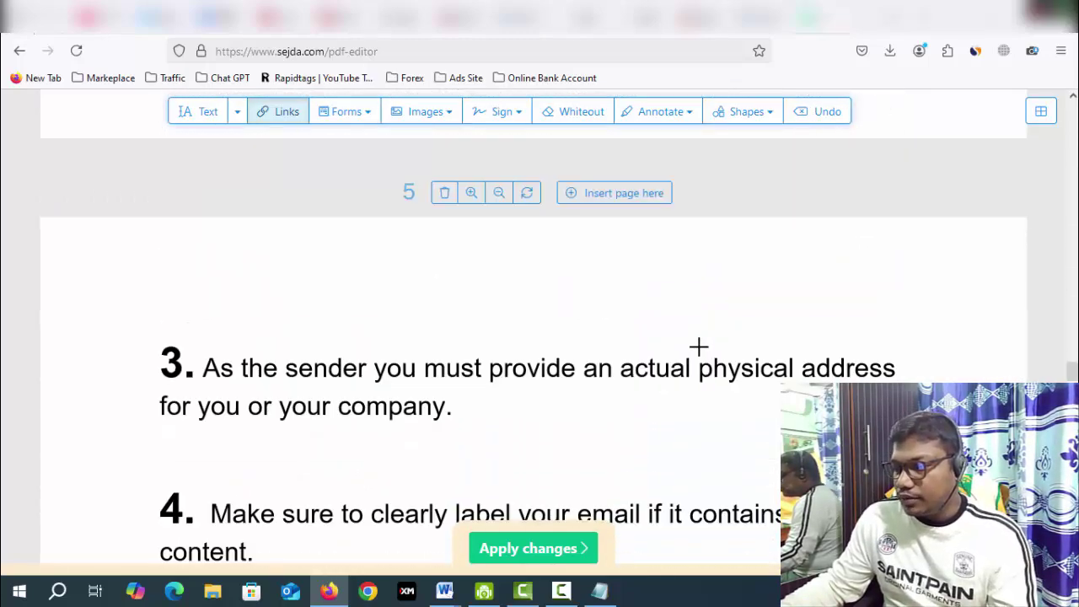
pyautogui.click(557, 549)
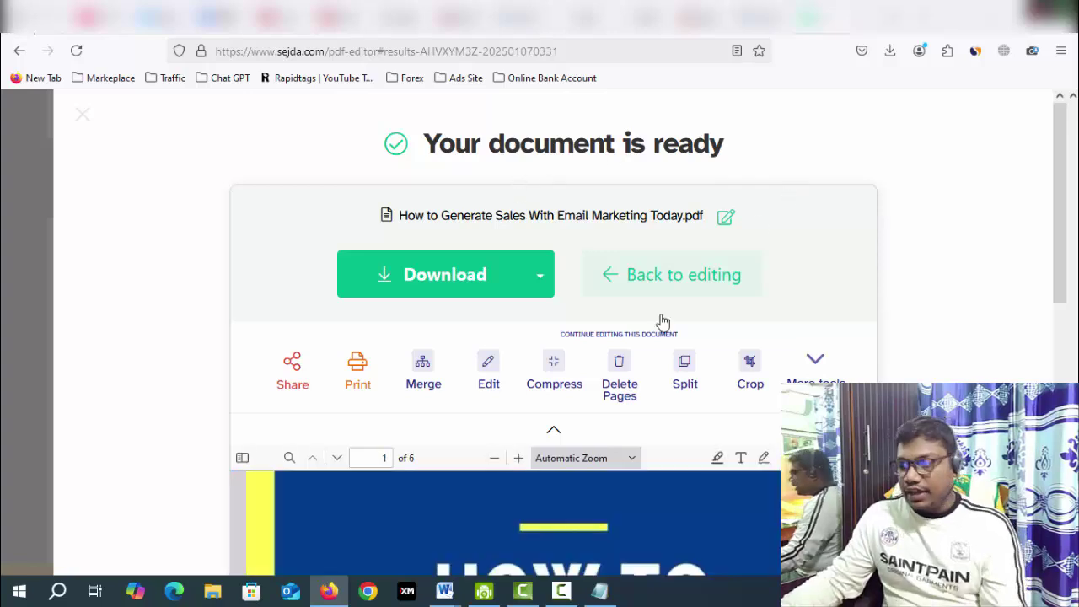
pyautogui.click(443, 288)
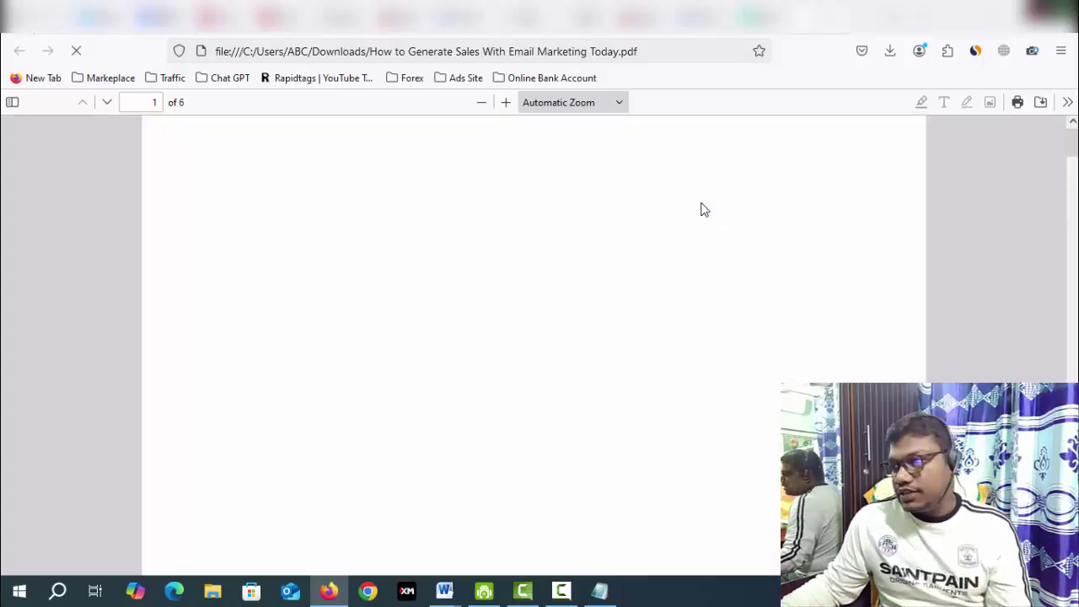
# Step: Check the linked headline on page 2 of the downloaded PDF and view the saved file in the Downloads folder
pyautogui.scroll(-15, 702, 203)
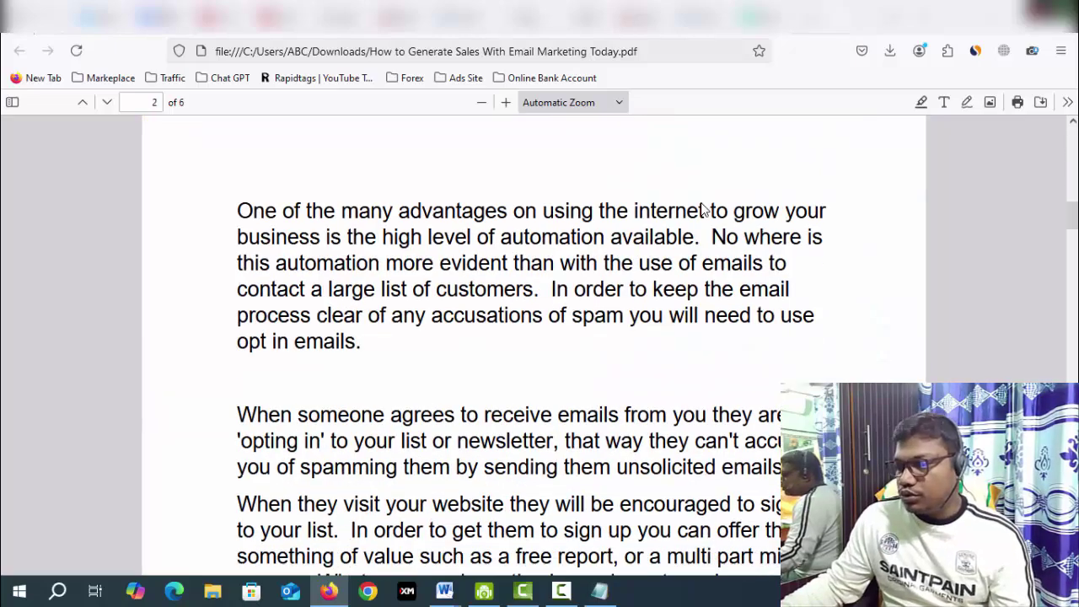
pyautogui.scroll(-10, 702, 203)
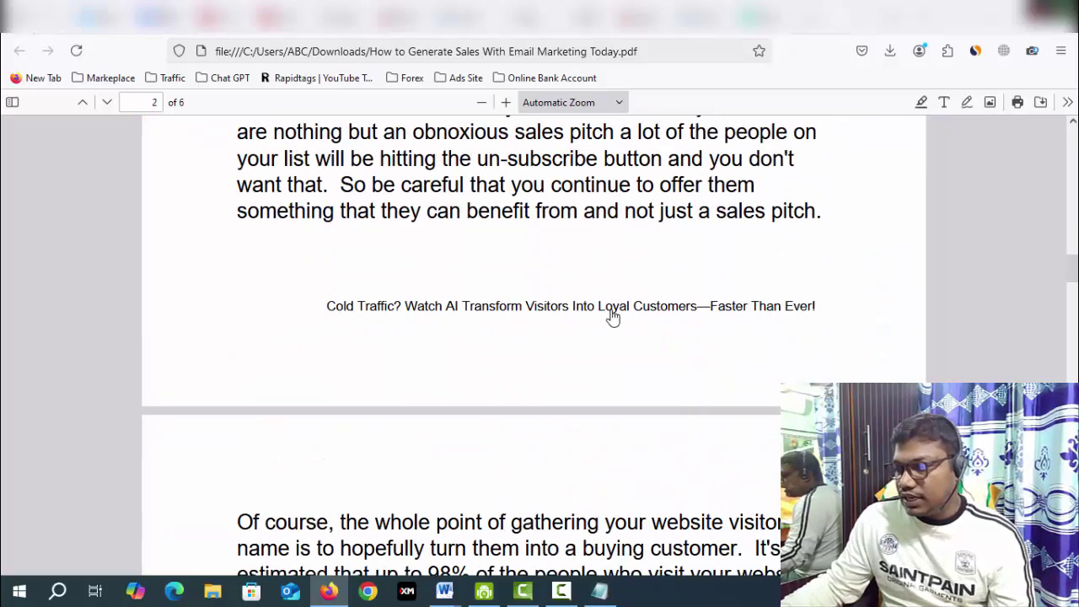
pyautogui.scroll(10, 839, 307)
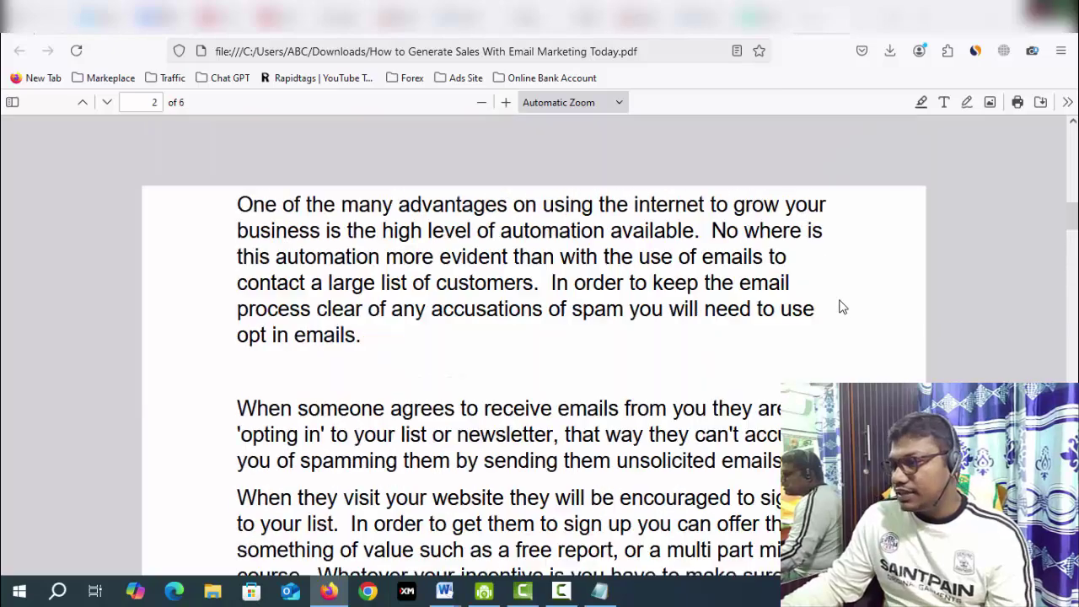
pyautogui.scroll(10, 839, 307)
pyautogui.click(889, 51)
pyautogui.click(573, 221)
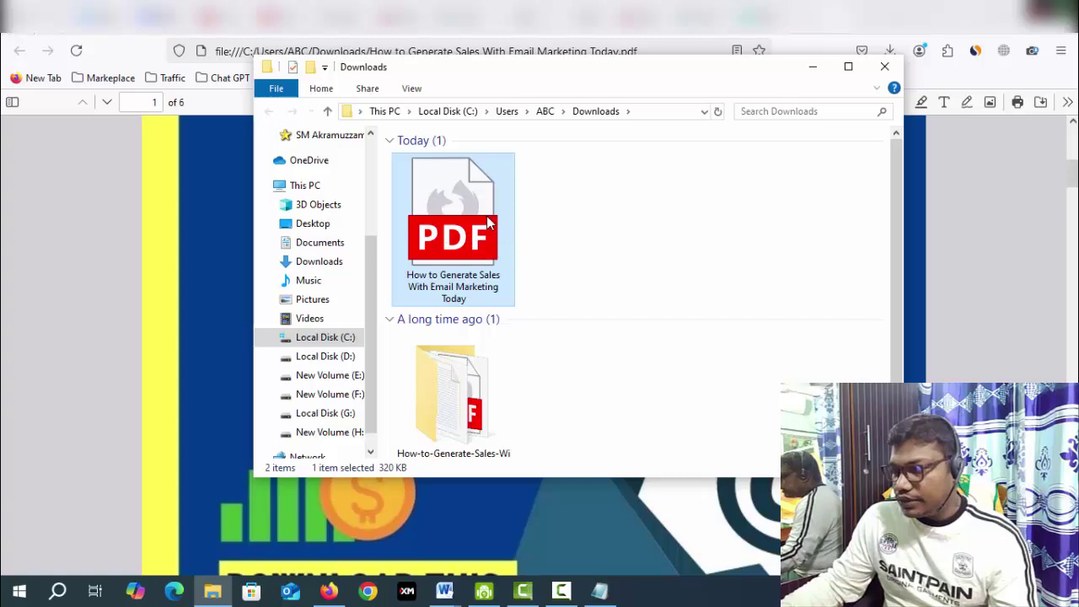
pyautogui.click(825, 66)
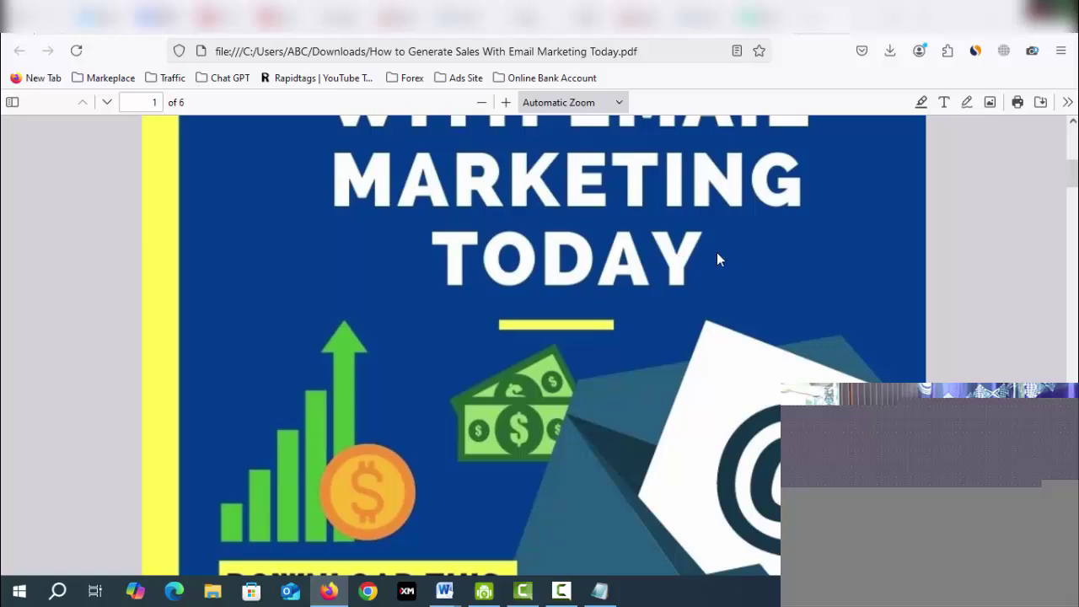
pyautogui.scroll(5, 919, 262)
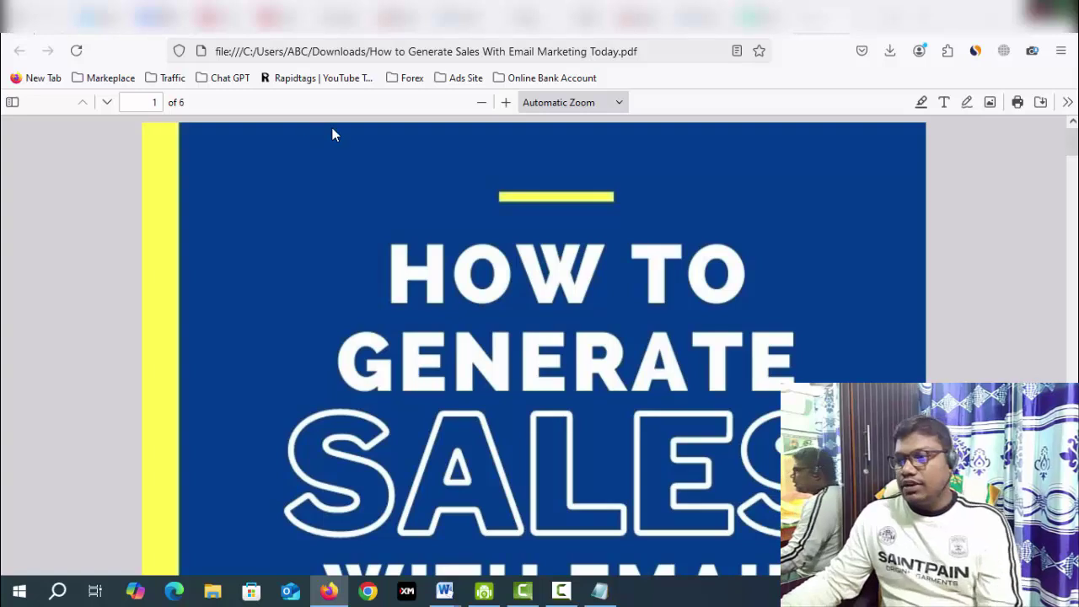
# Step: Switch to SlideShare and upload the How to Generate Sales With Email Marketing Today PDF from Downloads
pyautogui.click(332, 30)
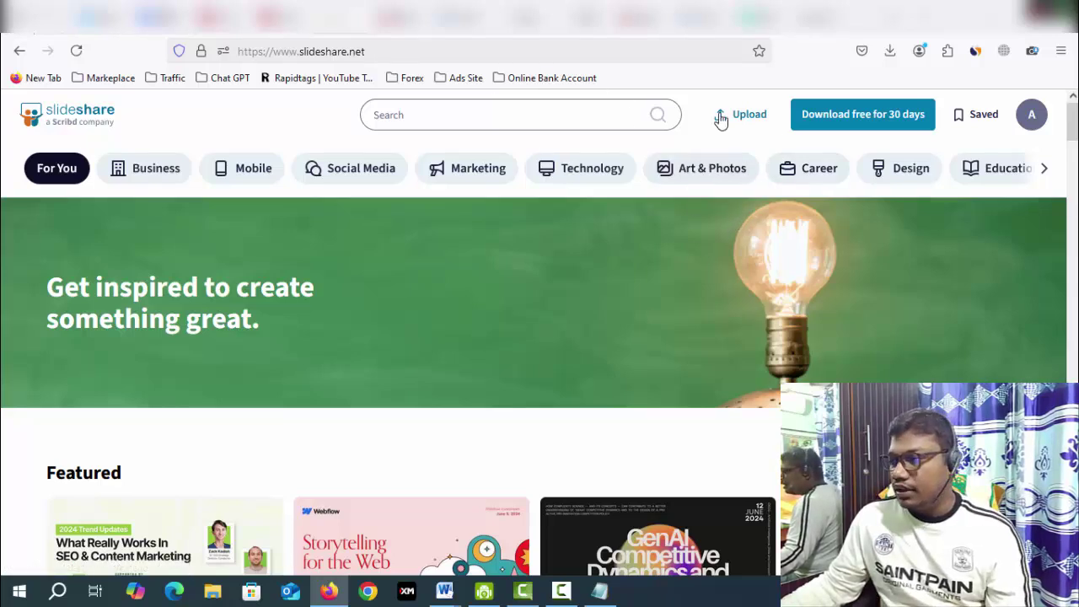
pyautogui.click(743, 124)
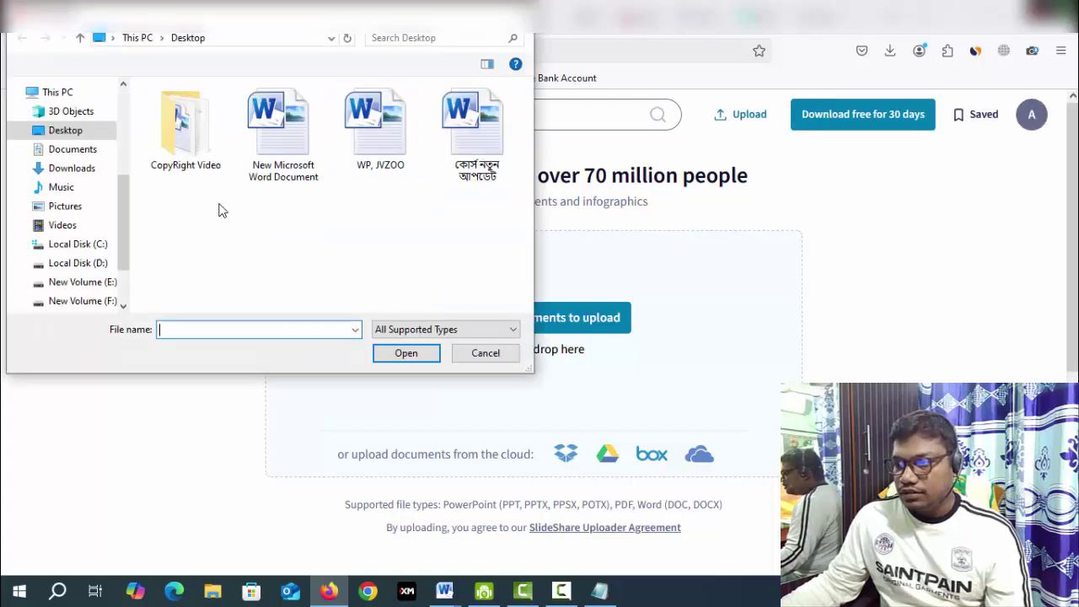
pyautogui.click(72, 168)
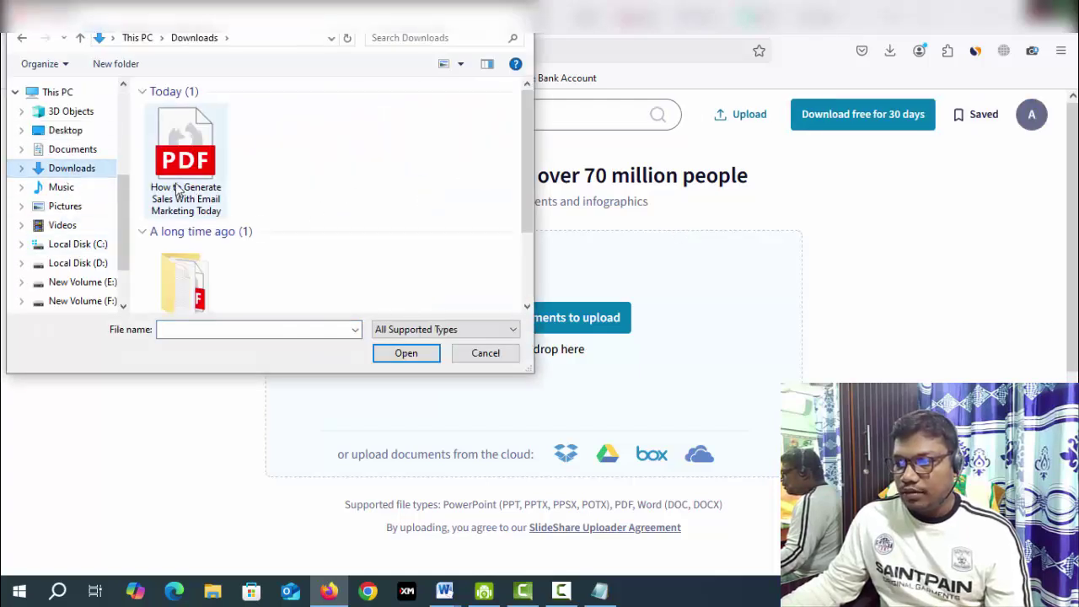
pyautogui.click(175, 143)
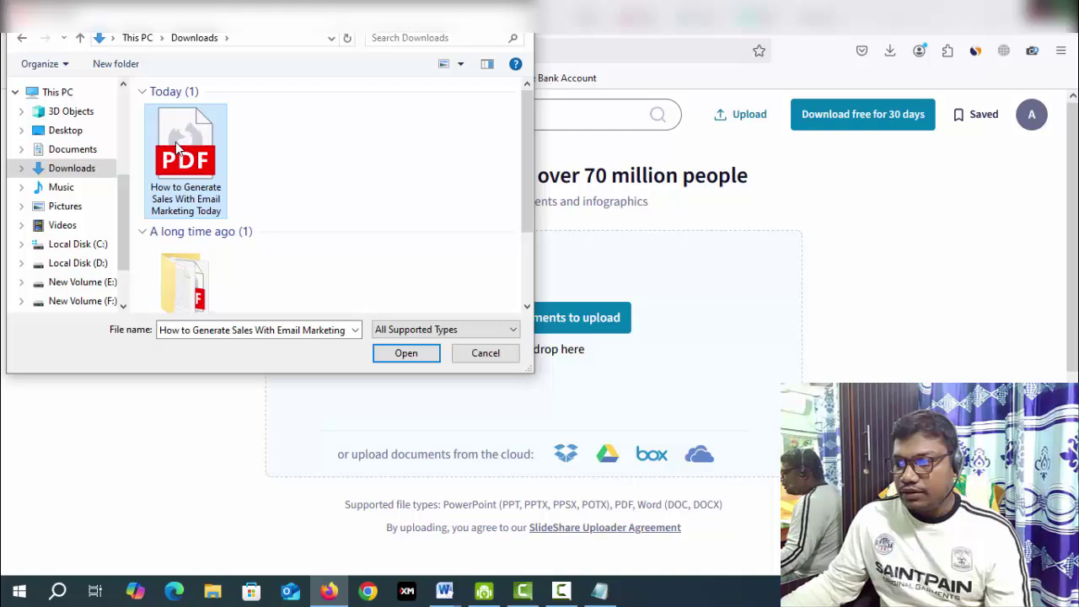
pyautogui.click(420, 355)
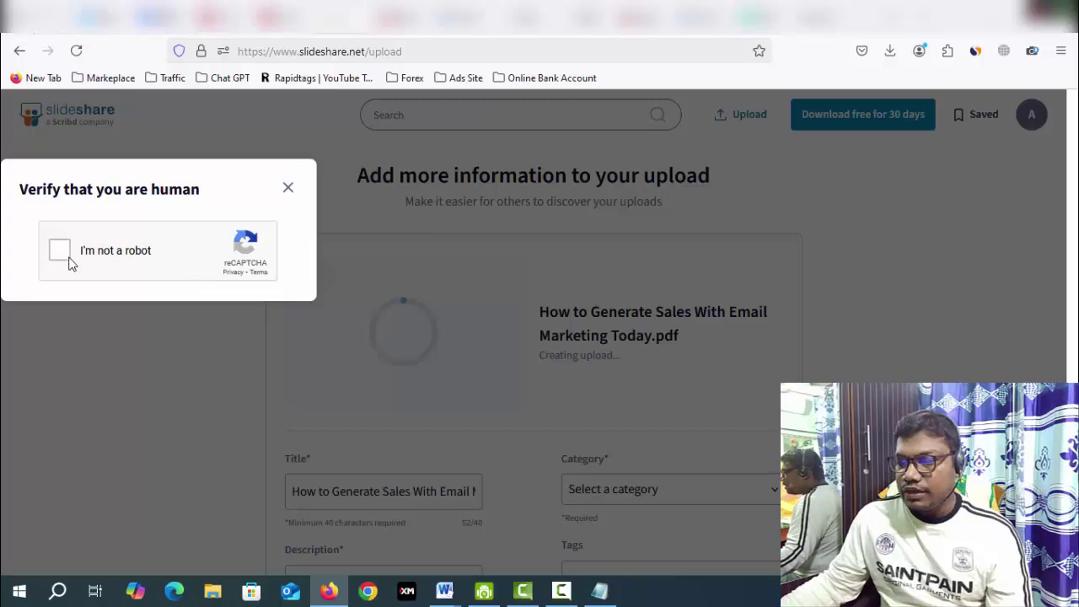
# Step: Complete the human verification for the upload by selecting all images with cars
pyautogui.click(65, 254)
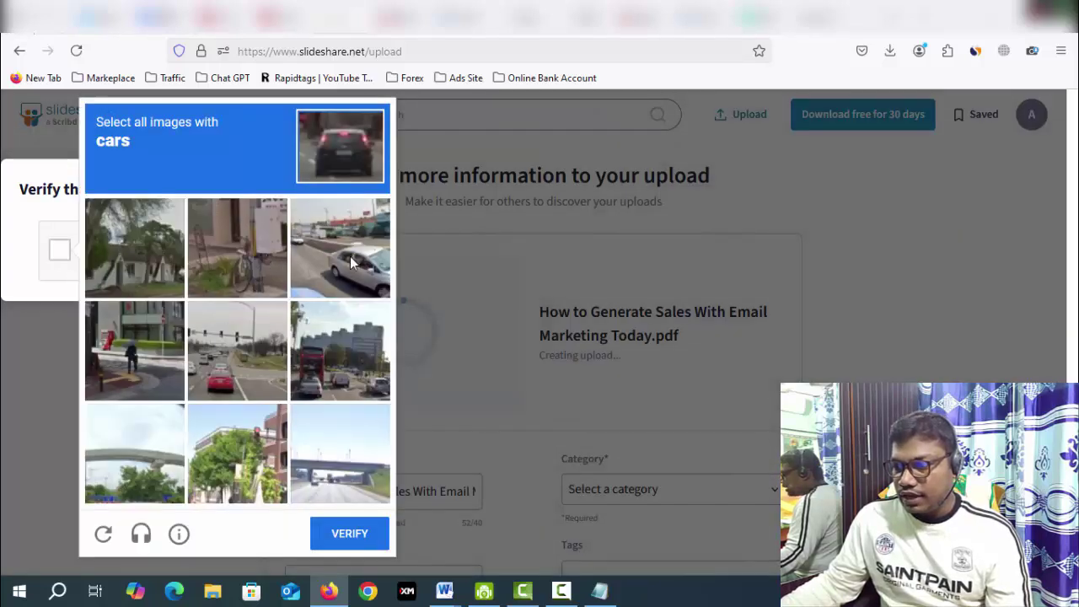
pyautogui.click(352, 263)
pyautogui.click(255, 348)
pyautogui.click(353, 369)
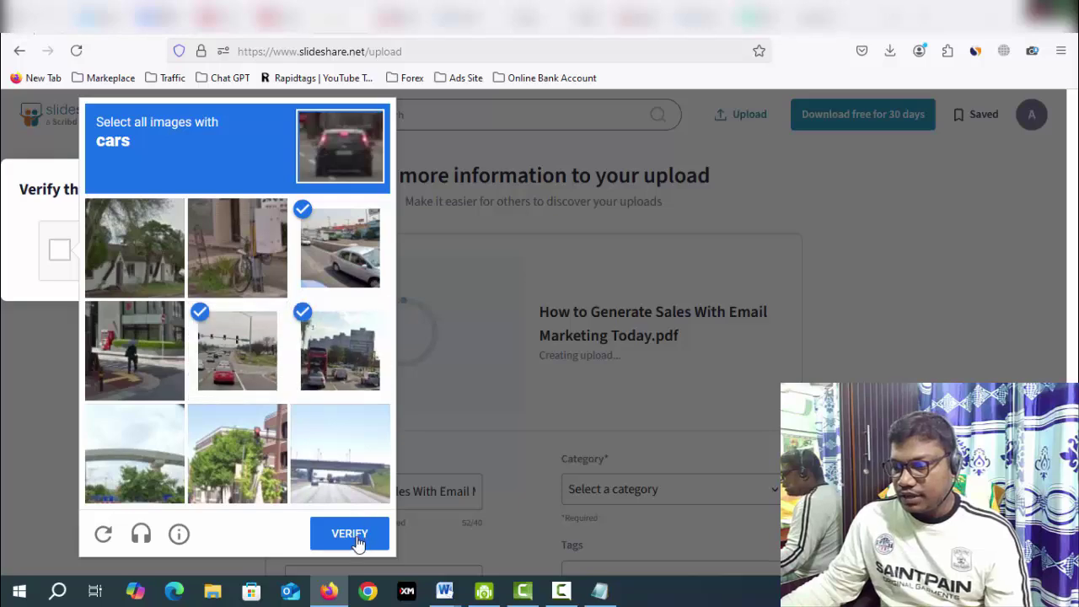
pyautogui.click(357, 541)
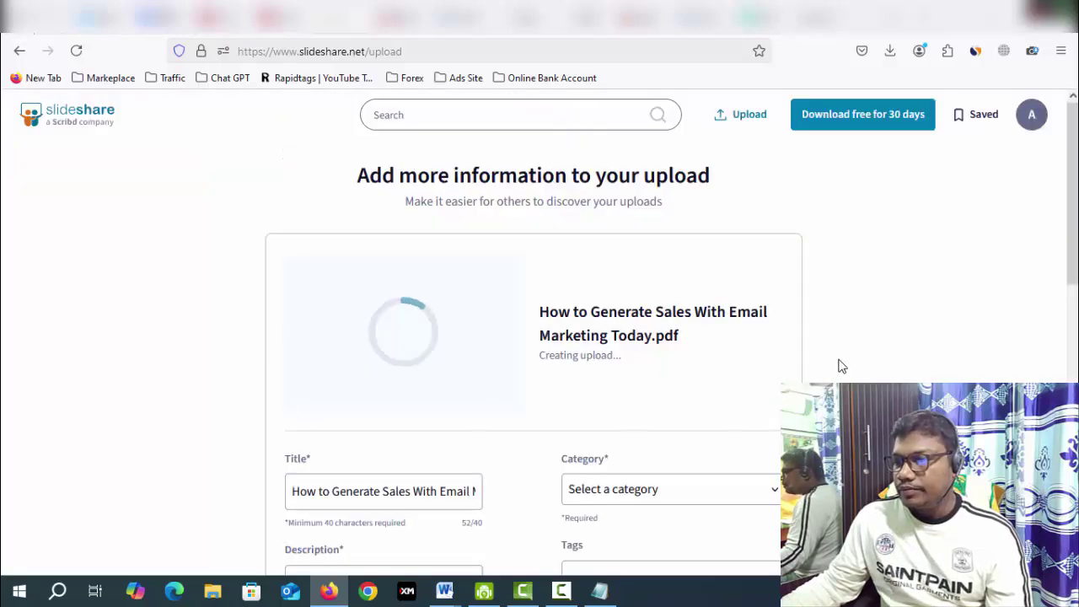
# Step: Replace the upload's title with the heading "How to Generate Sales With Email Marketing Today" copied from the Word document
pyautogui.scroll(-3, 841, 365)
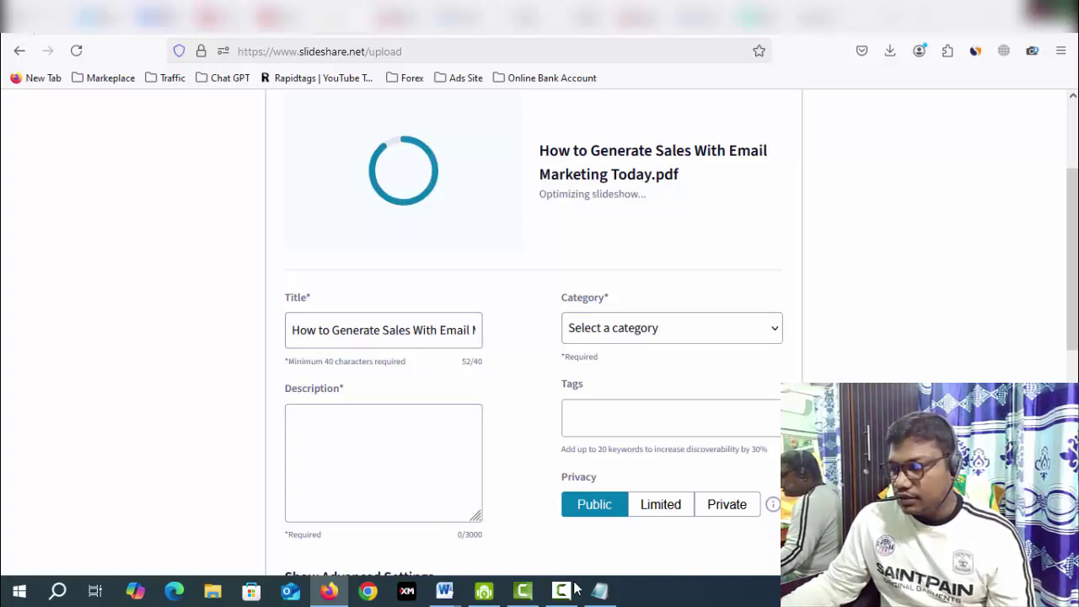
pyautogui.moveTo(445, 590)
pyautogui.click(363, 514)
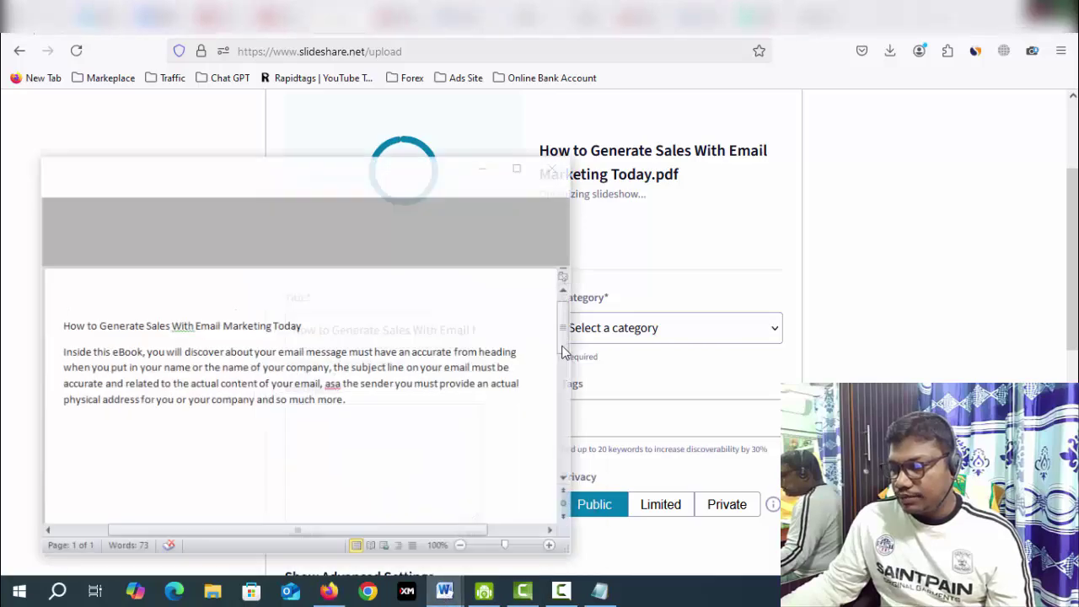
pyautogui.moveTo(309, 319); pyautogui.dragTo(49, 318)
pyautogui.hotkey('ctrl', 'c')
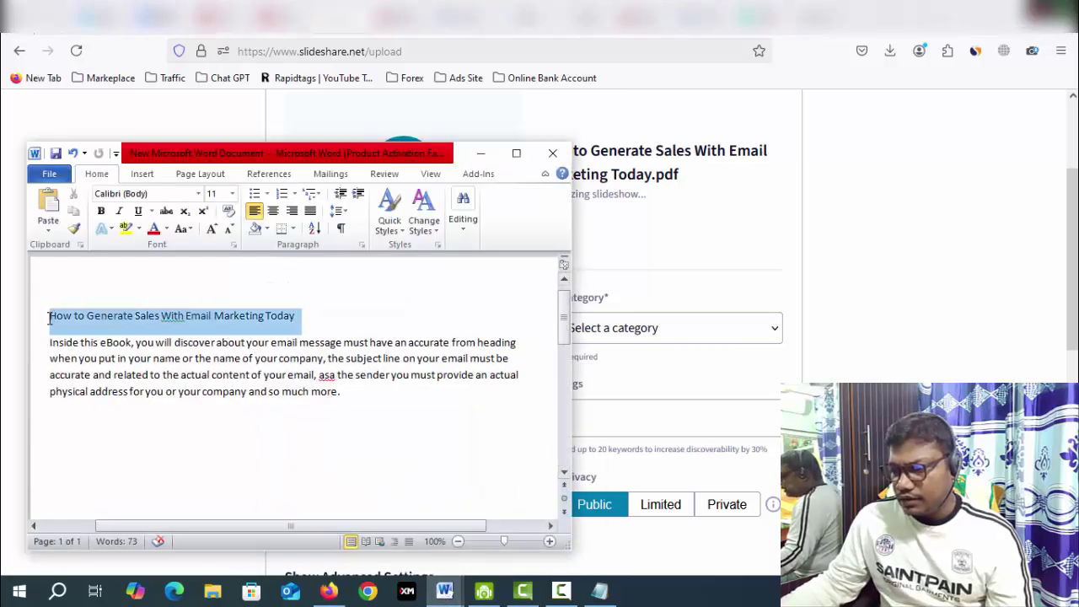
pyautogui.rightClick(77, 326)
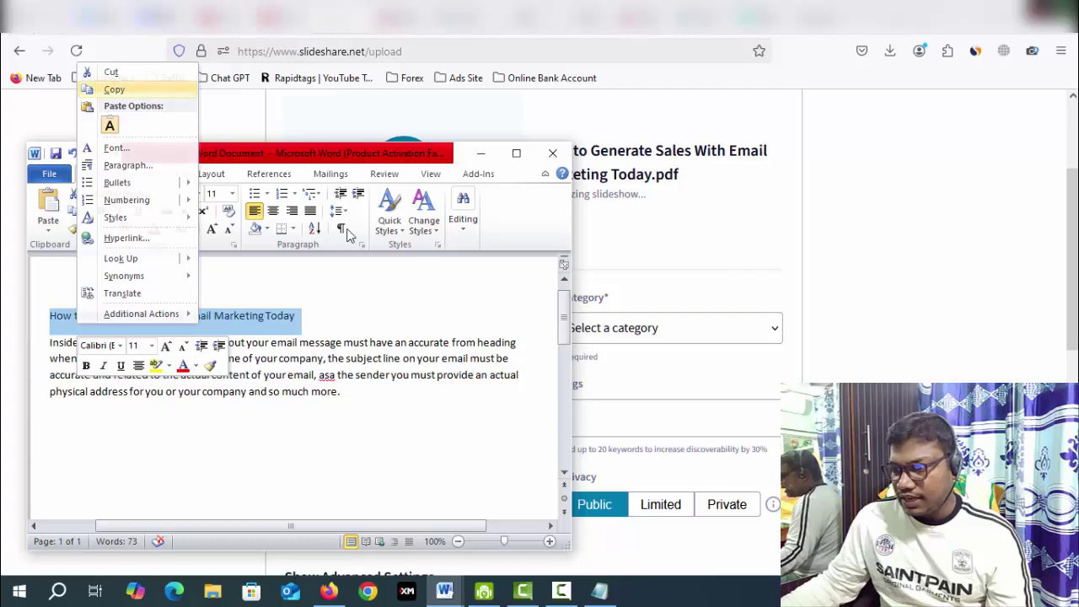
pyautogui.click(949, 311)
pyautogui.click(437, 331)
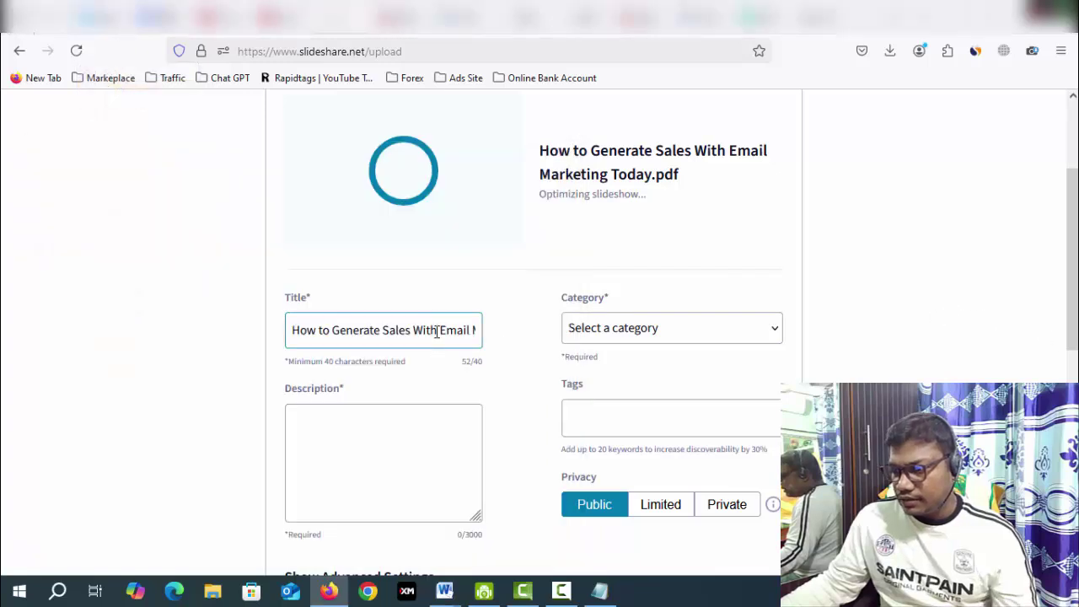
pyautogui.hotkey('ctrl', 'a')
pyautogui.press('BackSpace')
pyautogui.hotkey('ctrl', 'v')
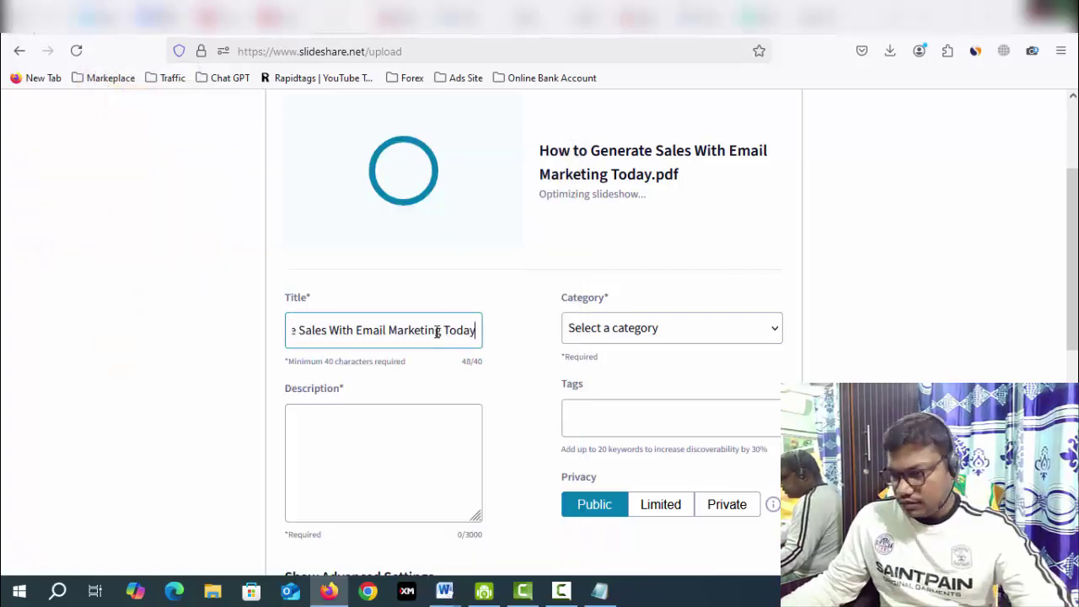
# Step: Set the upload's category to Business
pyautogui.click(691, 338)
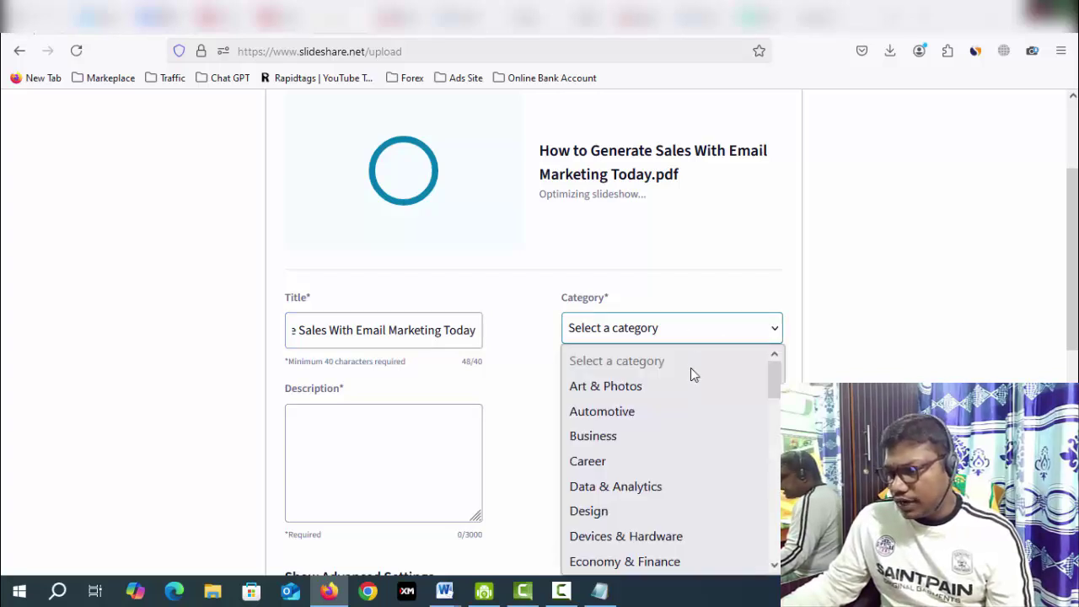
pyautogui.scroll(-6, 690, 367)
pyautogui.scroll(-3, 691, 368)
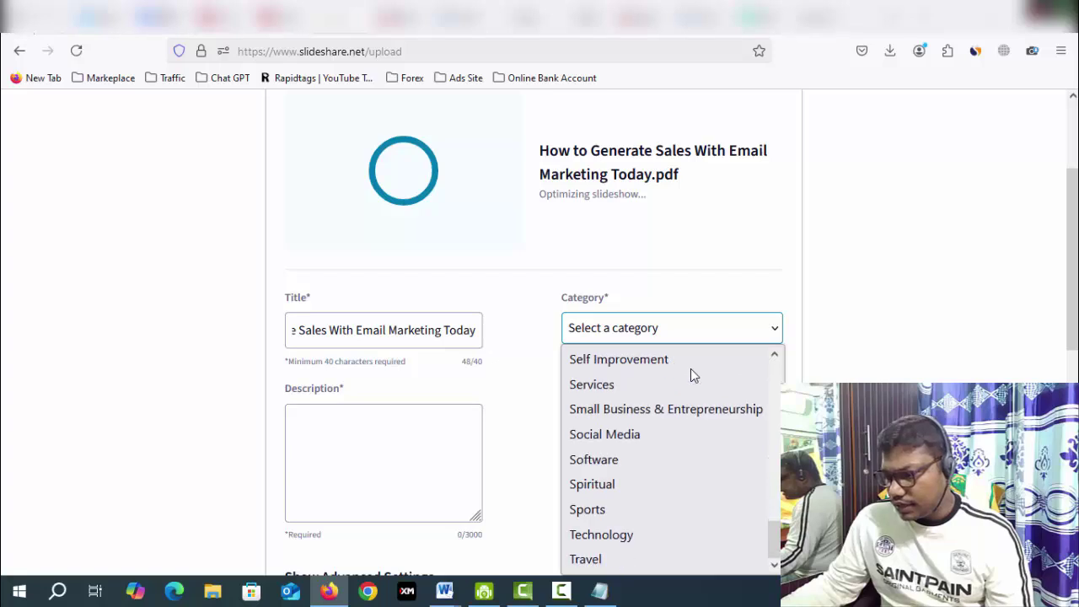
pyautogui.scroll(9, 672, 497)
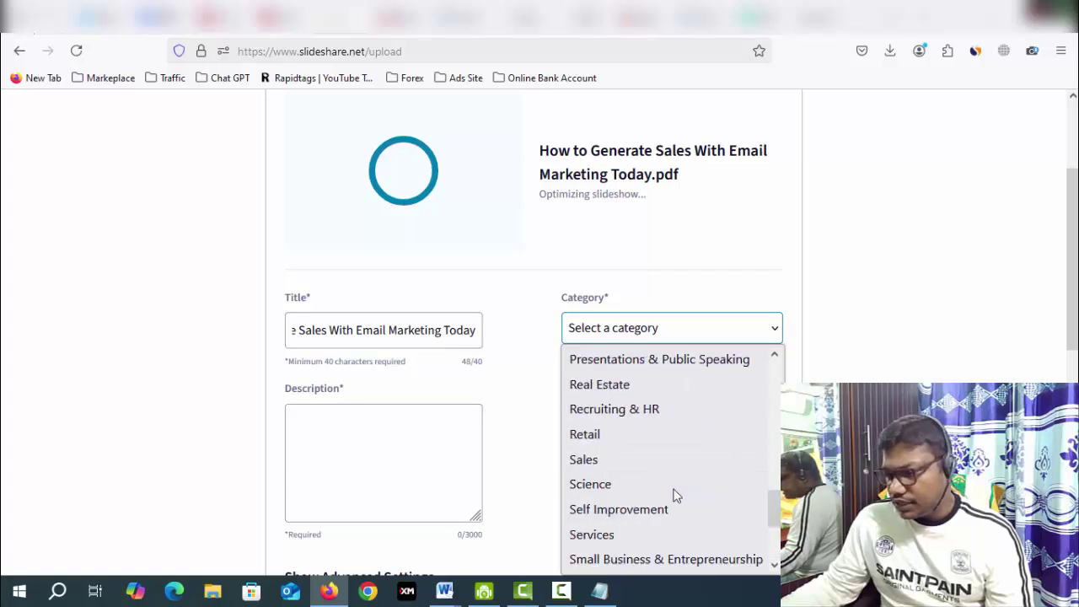
pyautogui.click(617, 436)
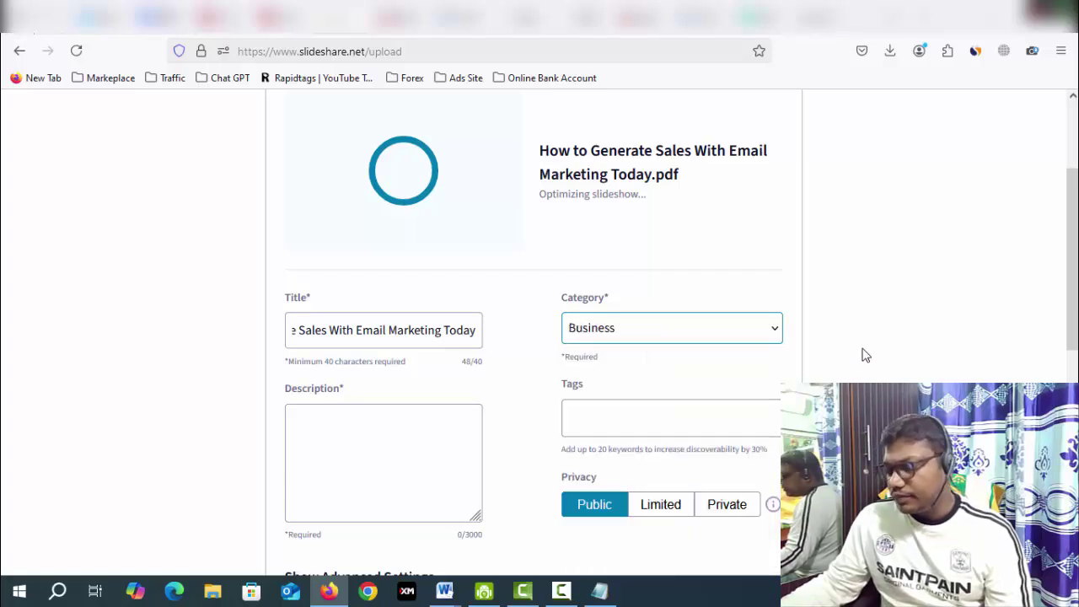
# Step: Switch to the eBook's page on freeplrdownloads.com and view its product description
pyautogui.scroll(-2, 721, 389)
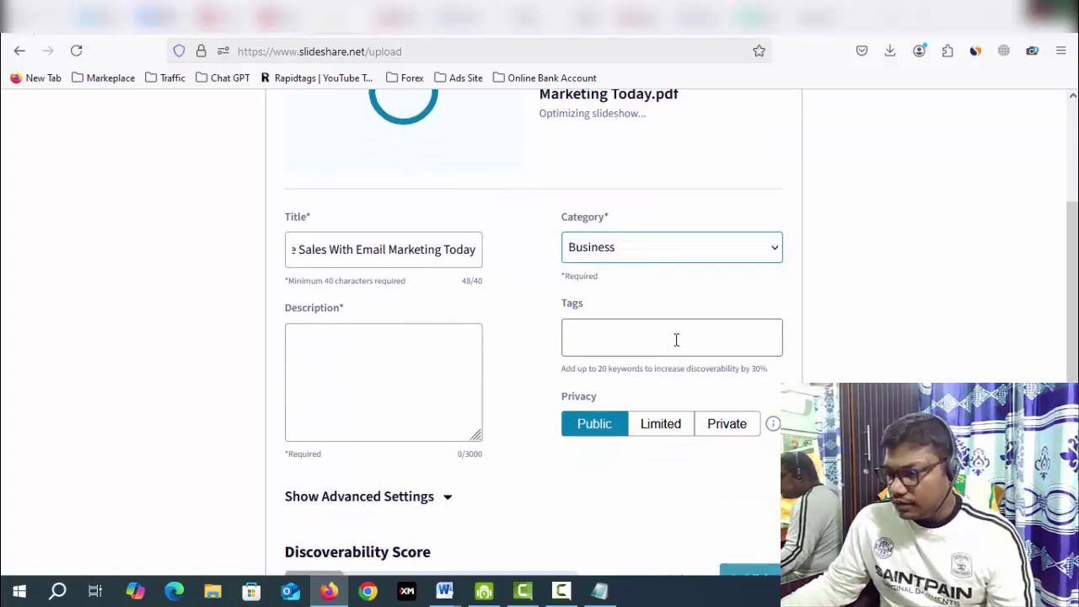
pyautogui.click(373, 368)
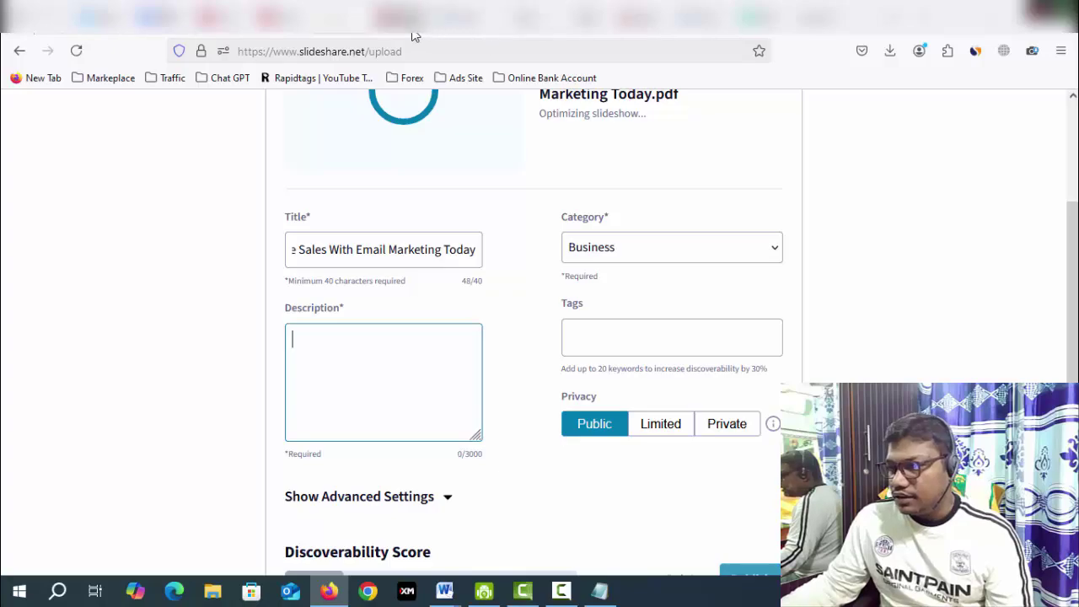
pyautogui.click(278, 31)
pyautogui.scroll(10, 771, 284)
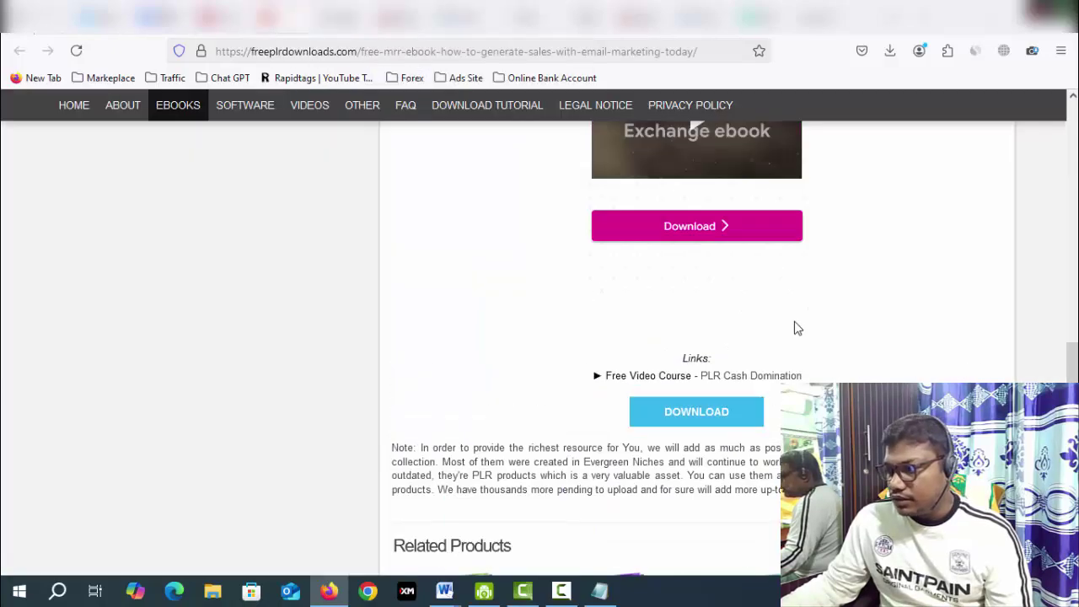
pyautogui.scroll(-2, 540, 337)
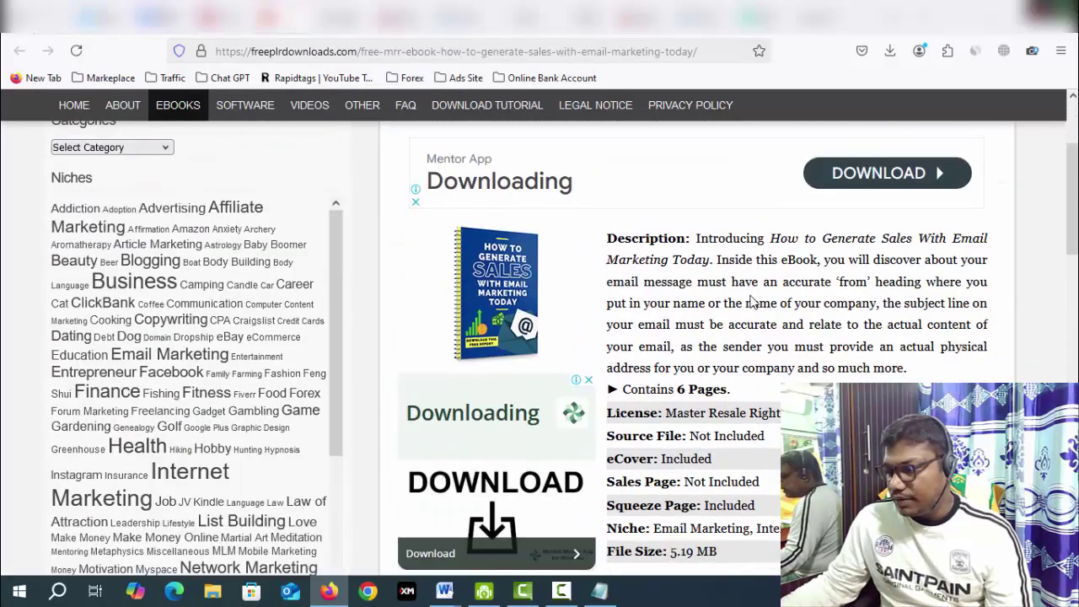
# Step: Copy the "Inside this eBook" paragraph from the Word document into the SlideShare upload's description
pyautogui.moveTo(445, 590)
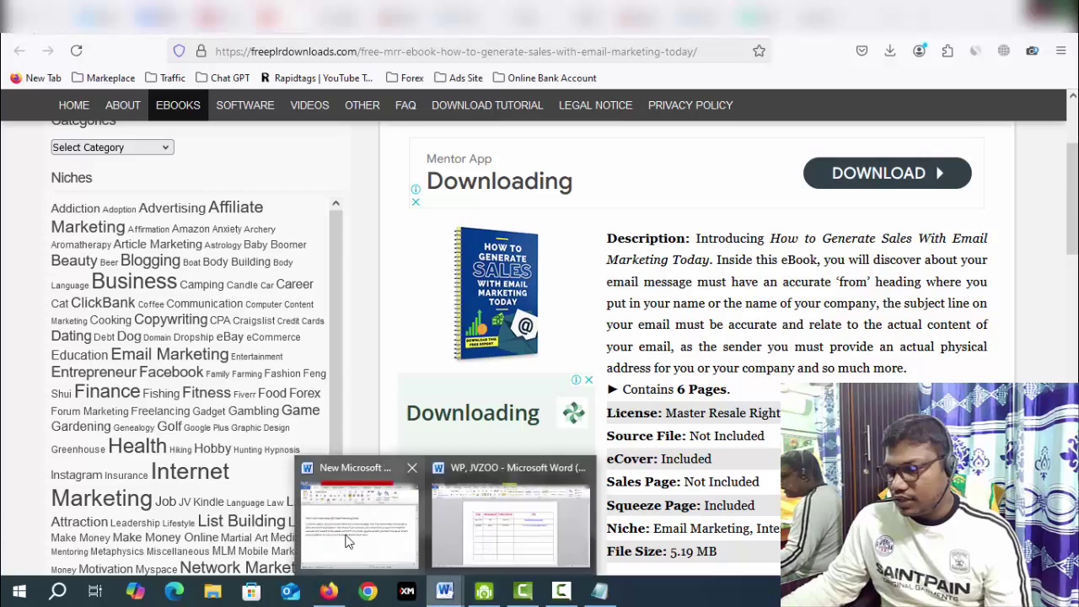
pyautogui.click(350, 539)
pyautogui.moveTo(358, 396); pyautogui.dragTo(57, 344)
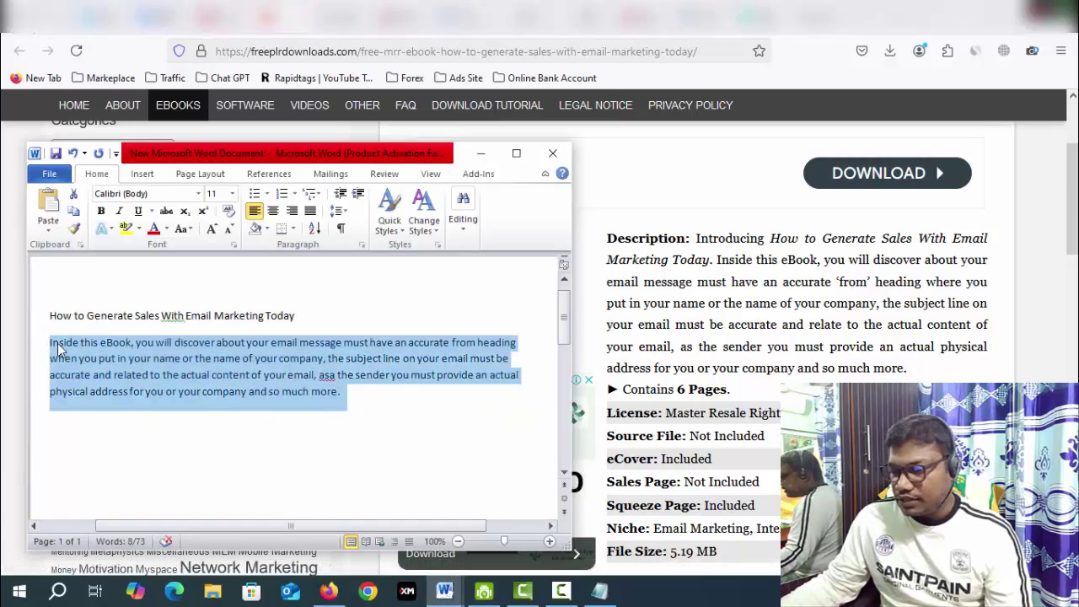
pyautogui.rightClick(103, 354)
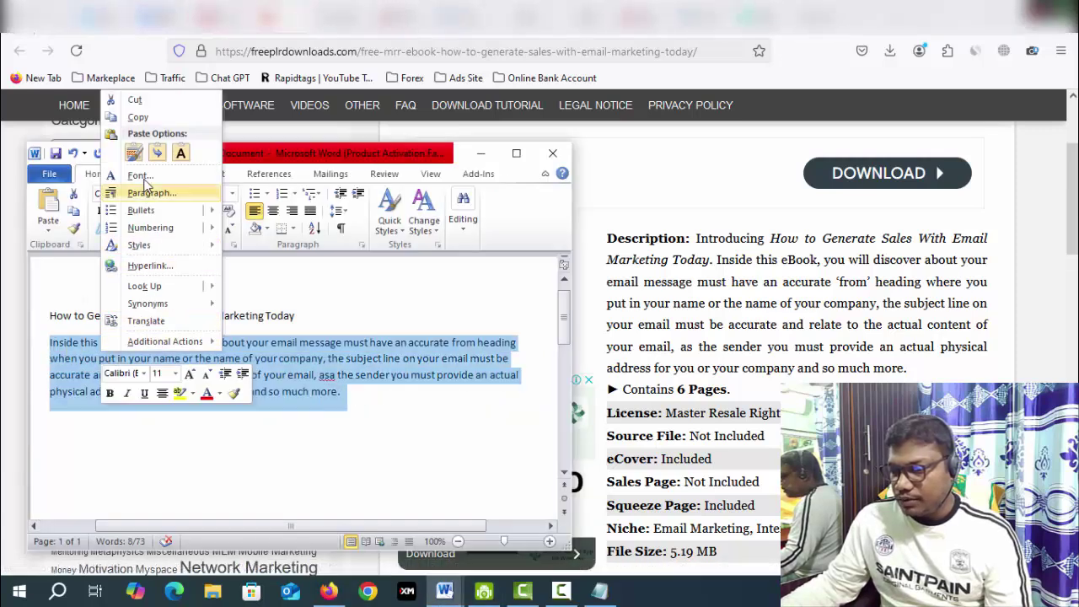
pyautogui.click(138, 116)
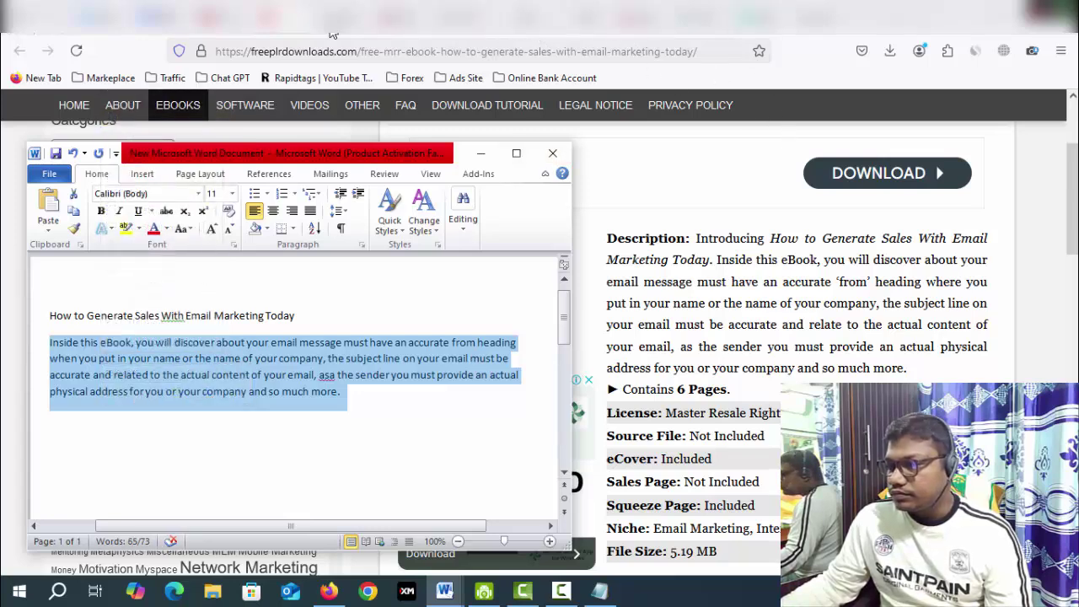
pyautogui.click(461, 17)
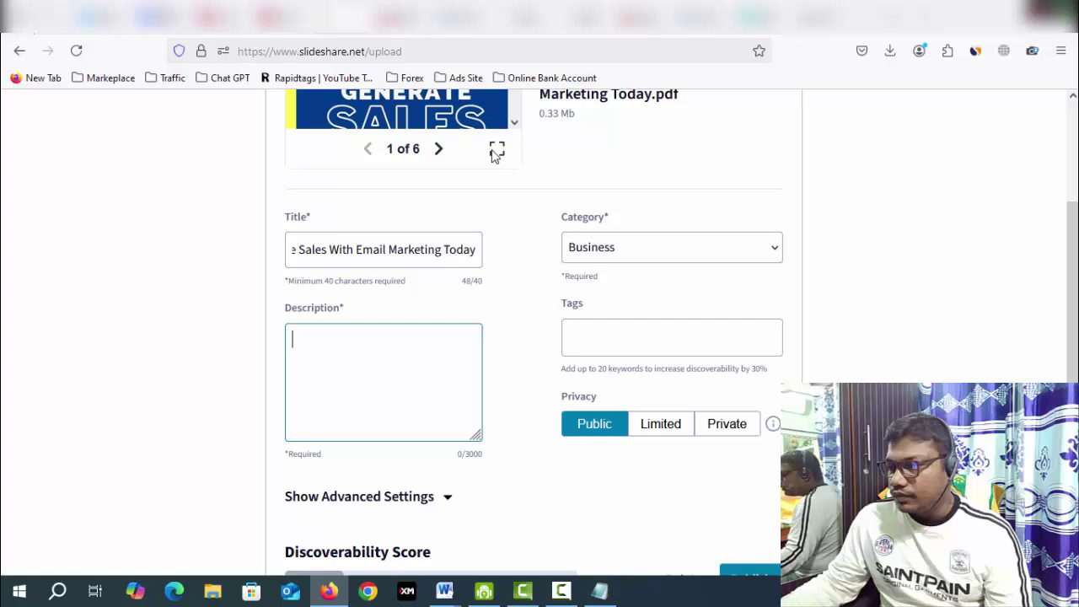
pyautogui.click(399, 353)
pyautogui.hotkey('ctrl', 'v')
# Step: Add the tags Ai, Business, Online Business and Email Marketing to the upload
pyautogui.click(595, 340)
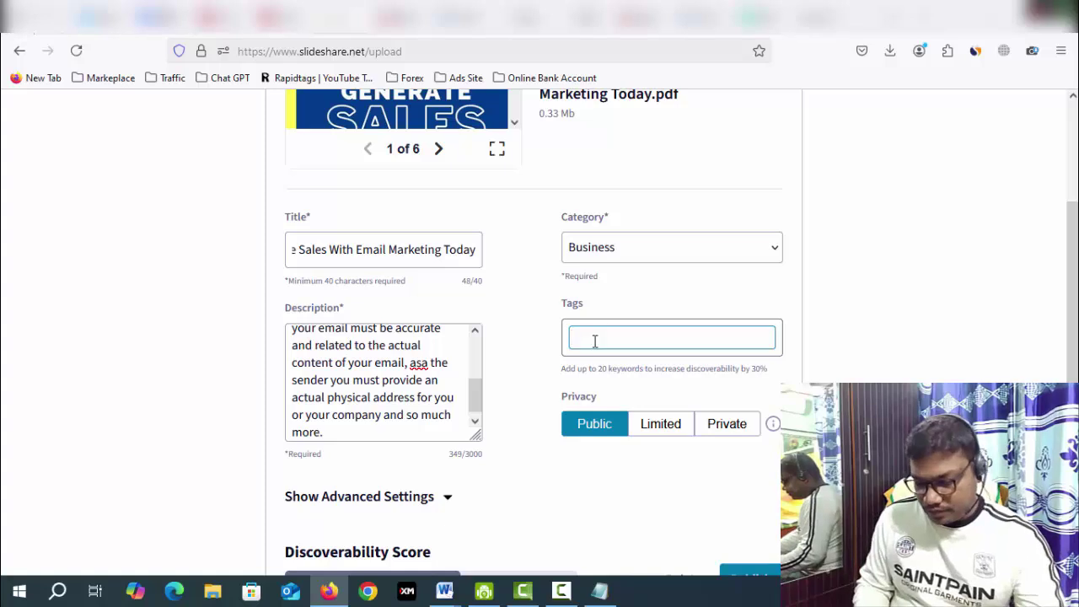
pyautogui.write('Ai')
pyautogui.press('Return')
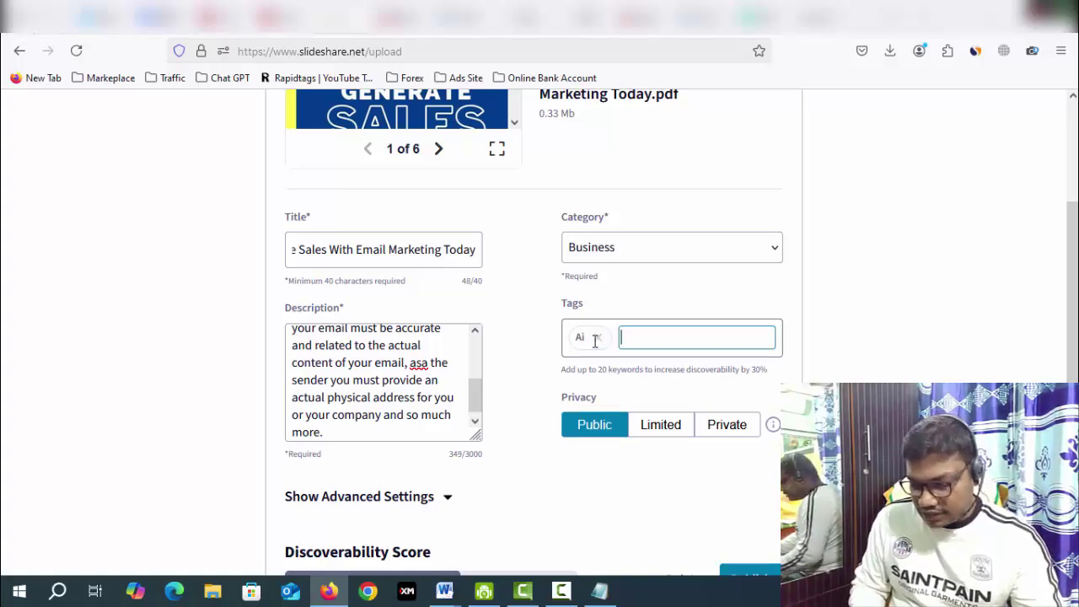
pyautogui.write('Business')
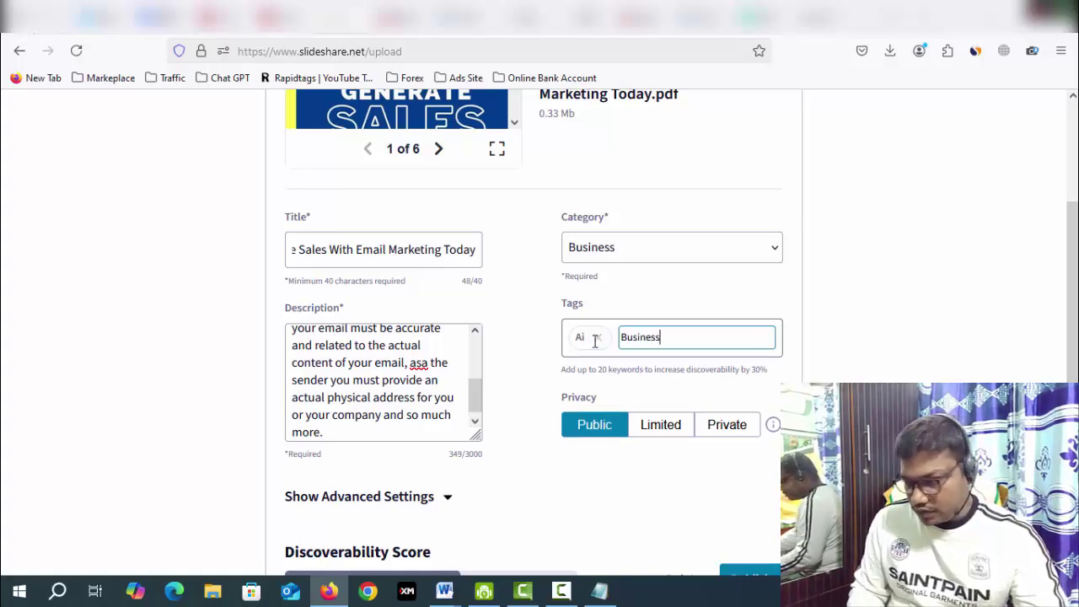
pyautogui.press('Return')
pyautogui.write('On')
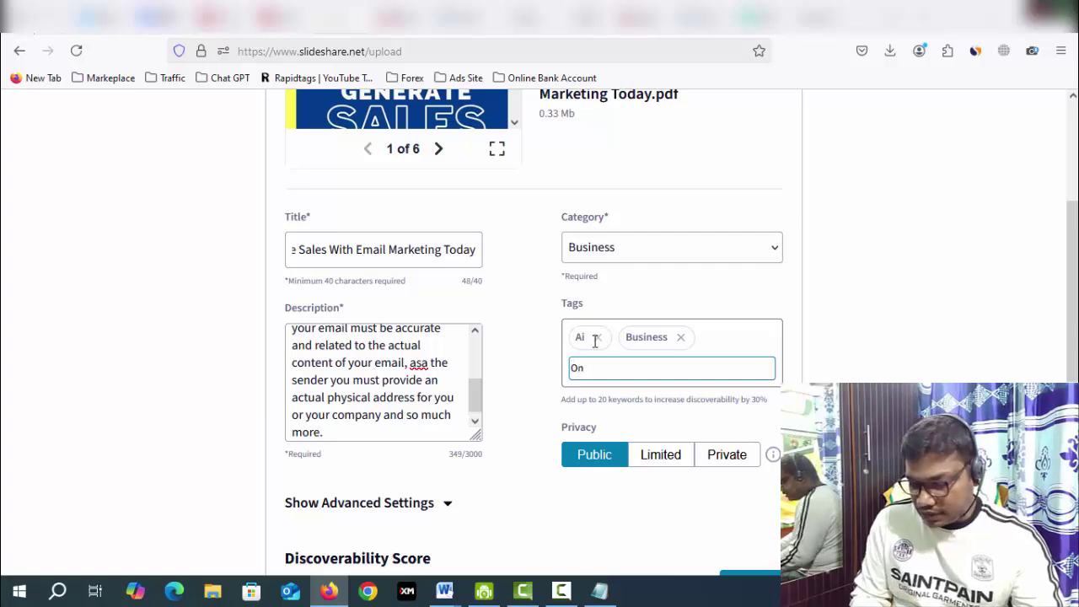
pyautogui.write('line Business')
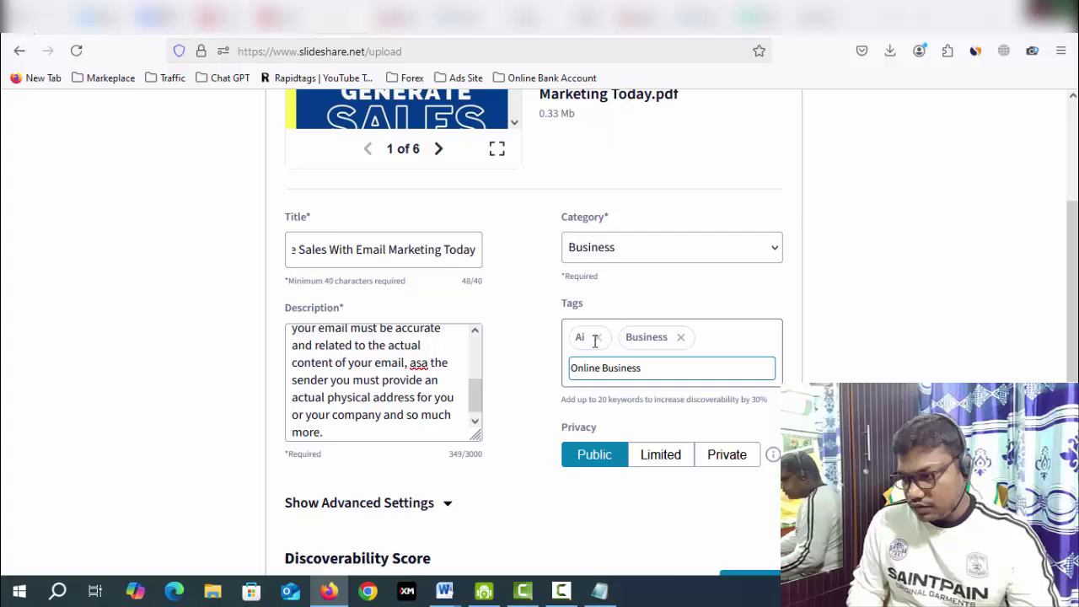
pyautogui.press('Return')
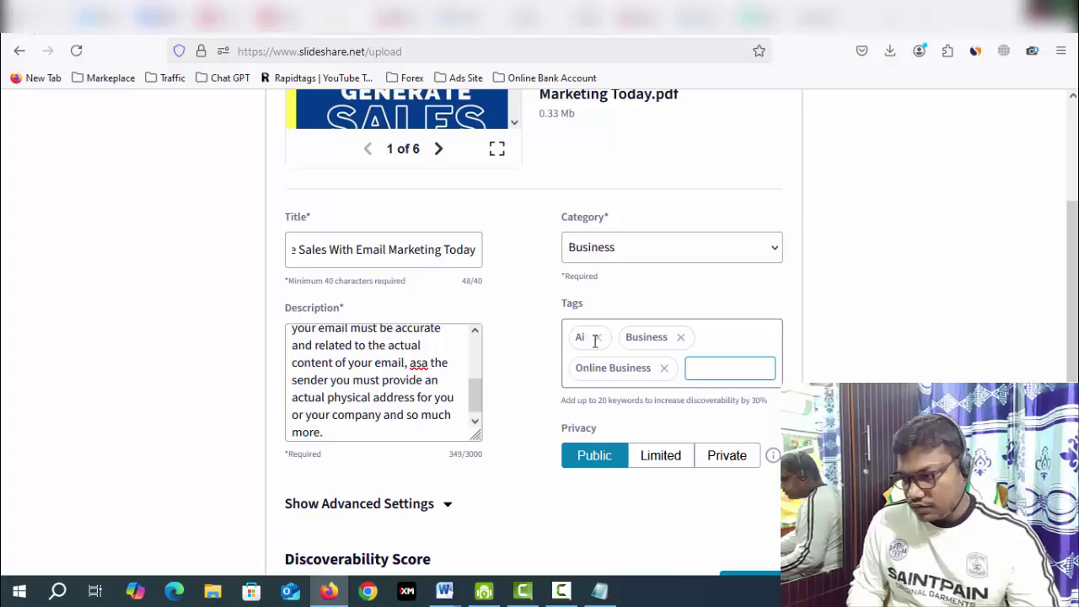
pyautogui.write('Email')
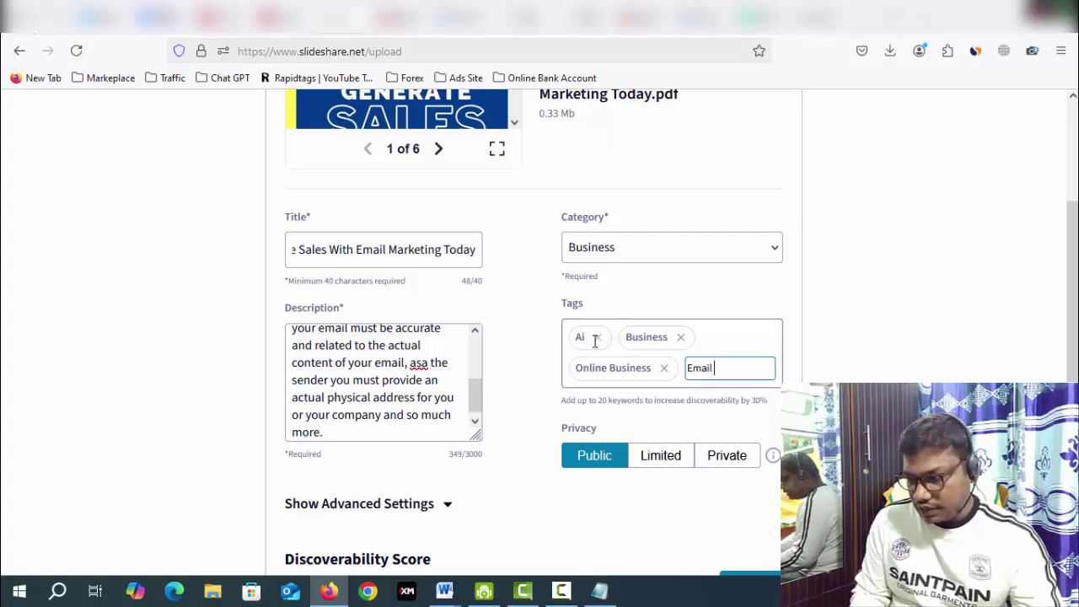
pyautogui.write(' Marketing')
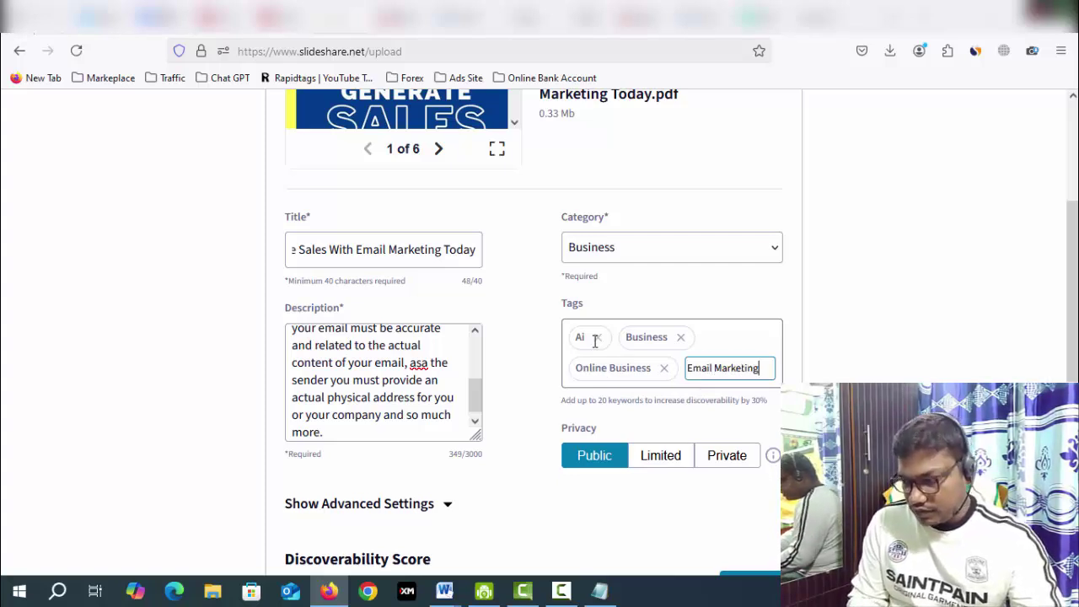
pyautogui.press('Return')
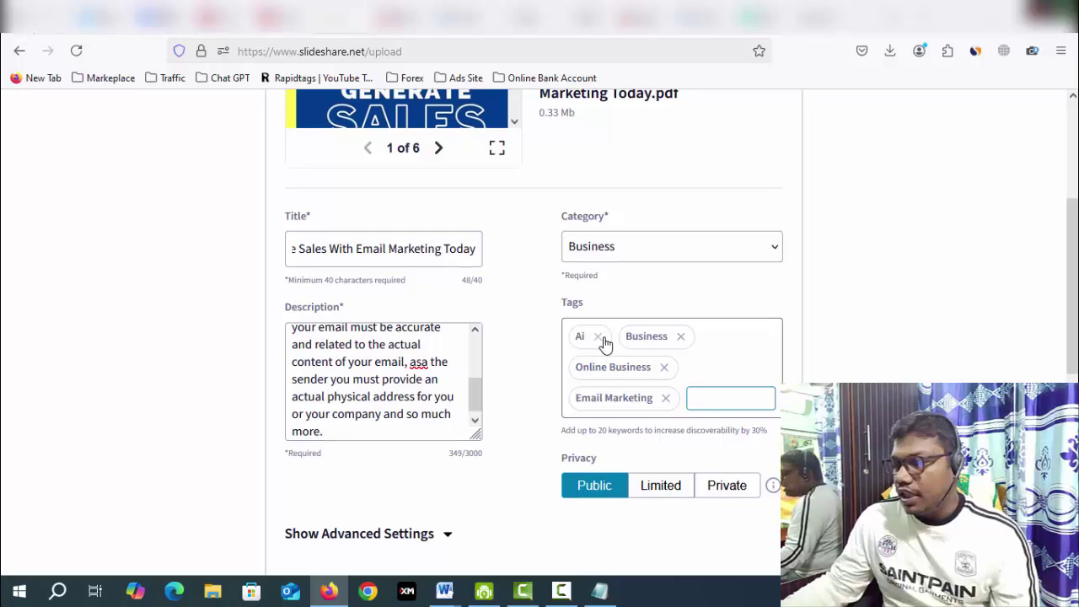
# Step: Review the upload form and check the linked headline on page 2 of the document preview
pyautogui.scroll(-2, 590, 344)
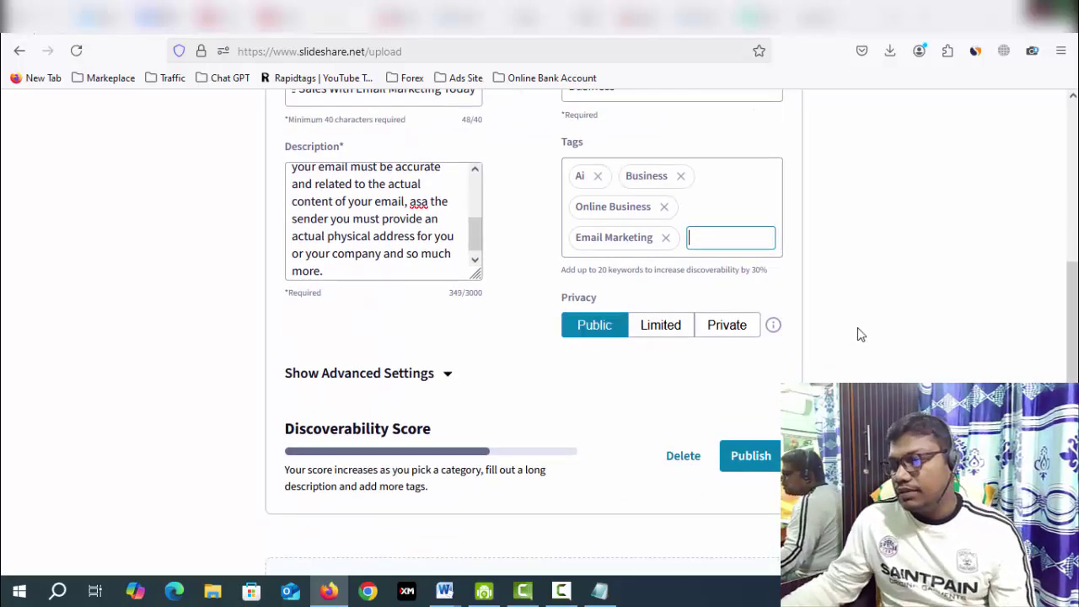
pyautogui.scroll(5, 861, 334)
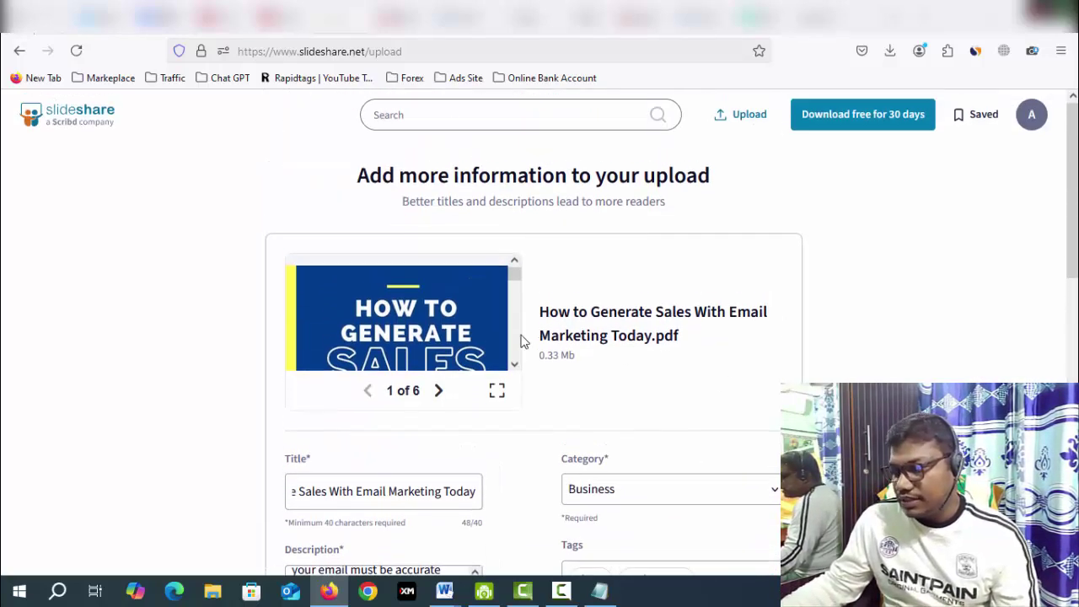
pyautogui.scroll(-5, 466, 315)
pyautogui.scroll(-5, 463, 313)
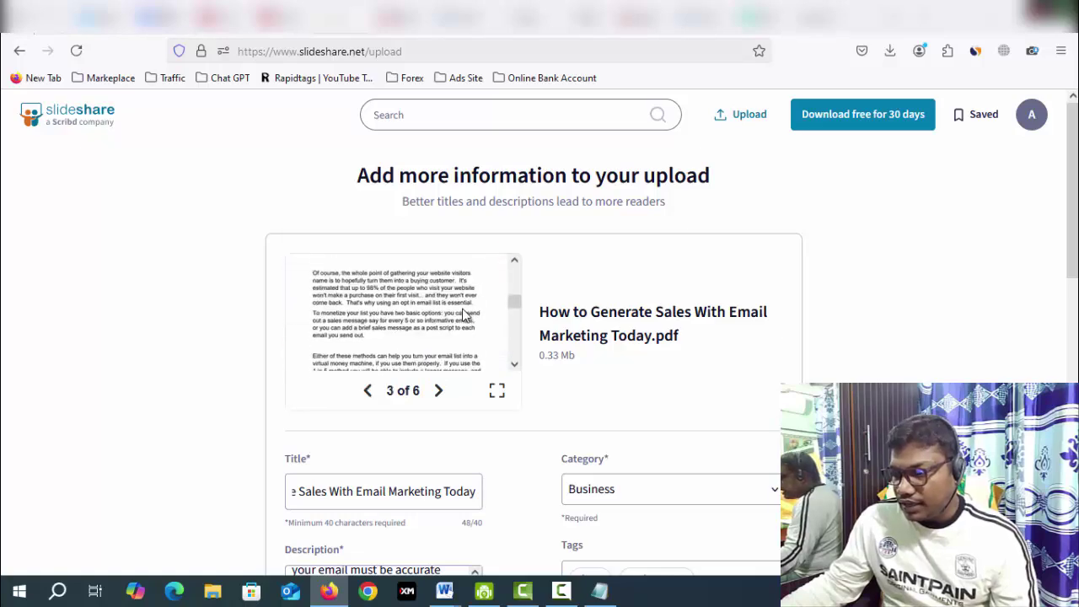
pyautogui.scroll(3, 463, 313)
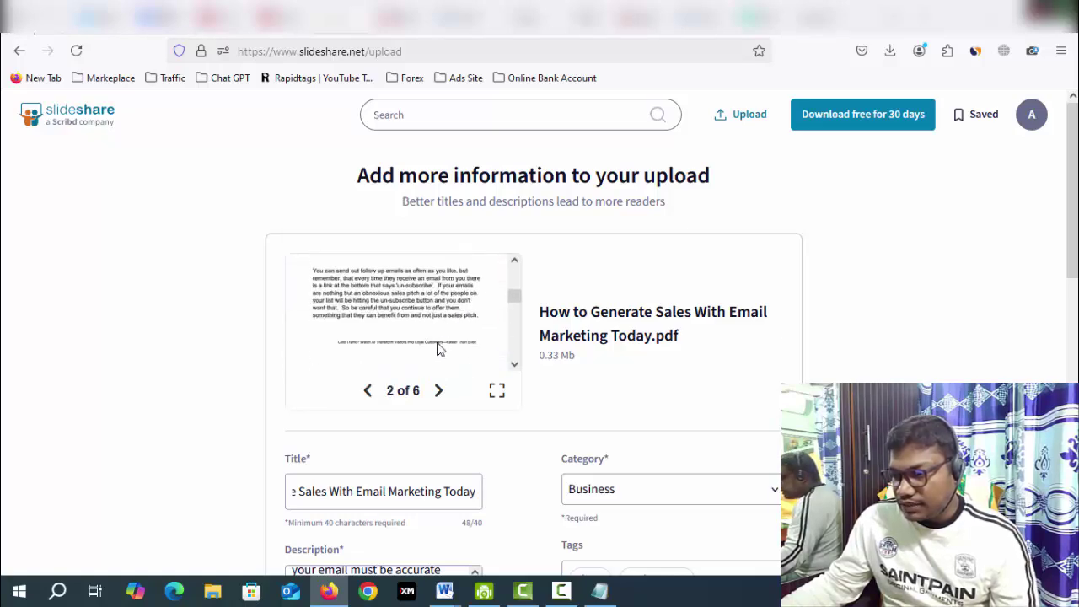
# Step: Publish the completed upload and select all motorcycle squares in the human verification challenge
pyautogui.scroll(-10, 815, 350)
pyautogui.scroll(3, 816, 351)
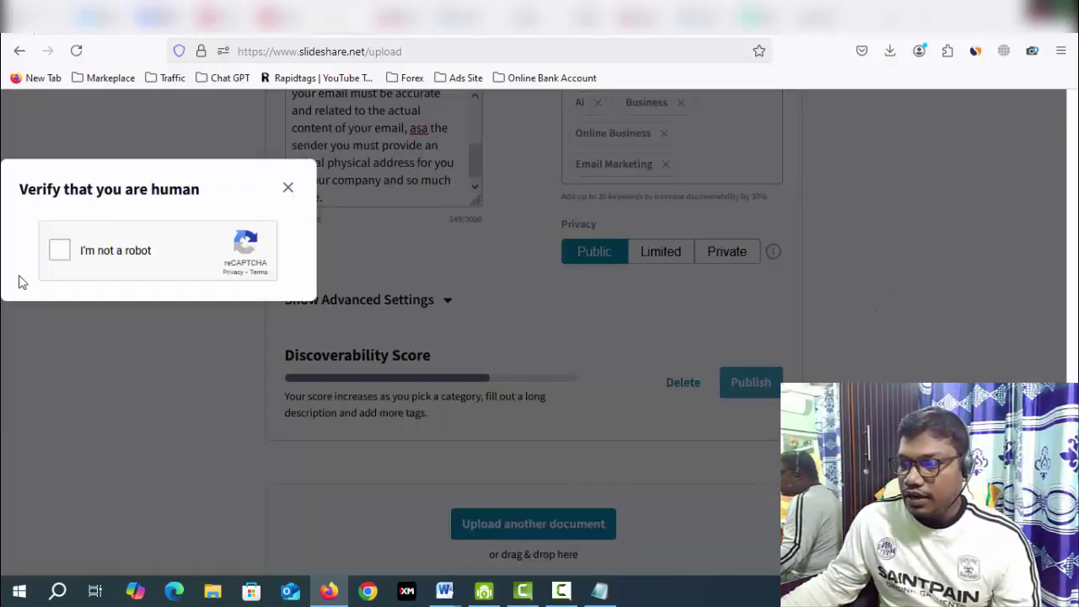
pyautogui.click(60, 252)
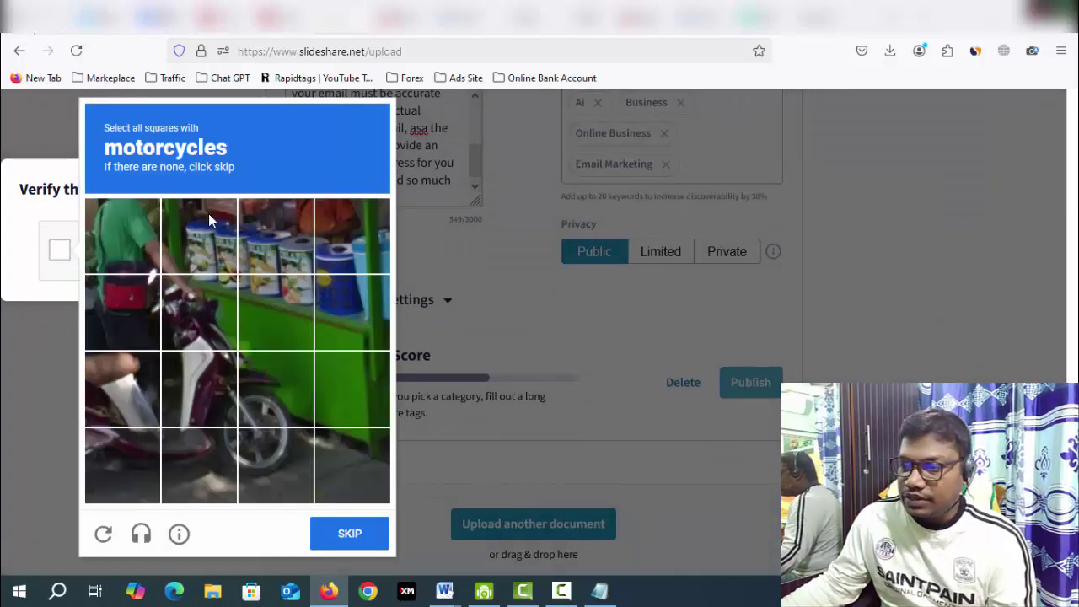
pyautogui.click(273, 439)
pyautogui.click(271, 388)
pyautogui.click(197, 313)
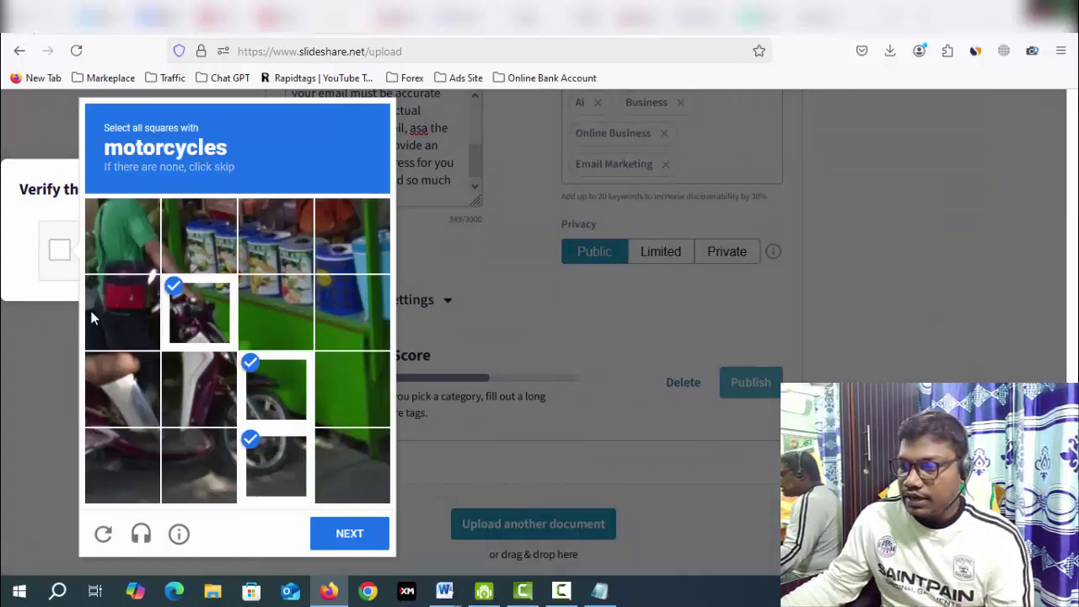
pyautogui.click(117, 316)
pyautogui.click(113, 385)
pyautogui.click(144, 463)
pyautogui.click(196, 463)
pyautogui.click(212, 393)
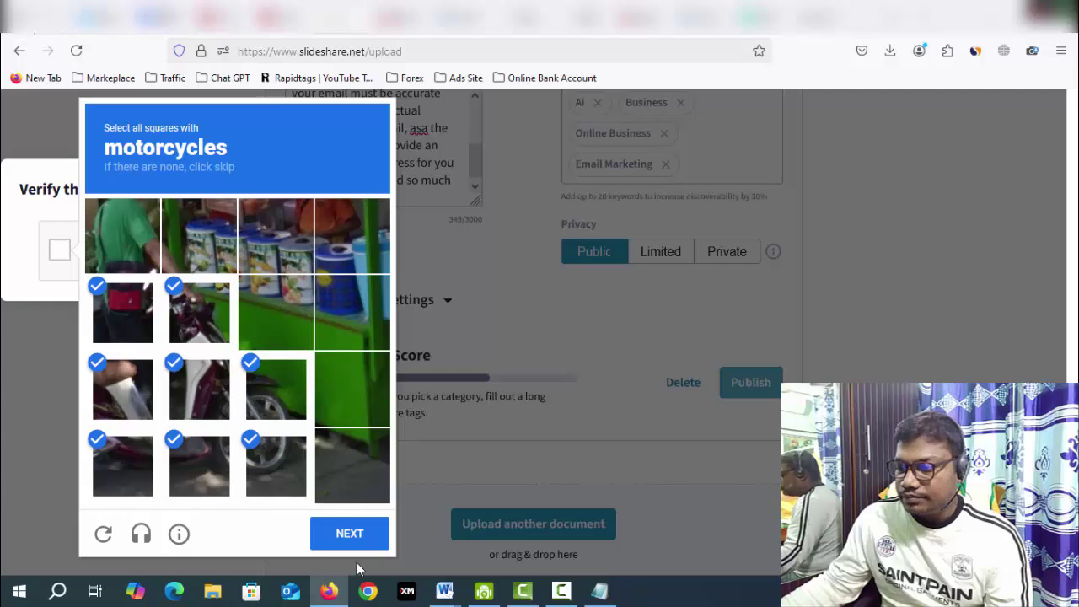
pyautogui.click(349, 533)
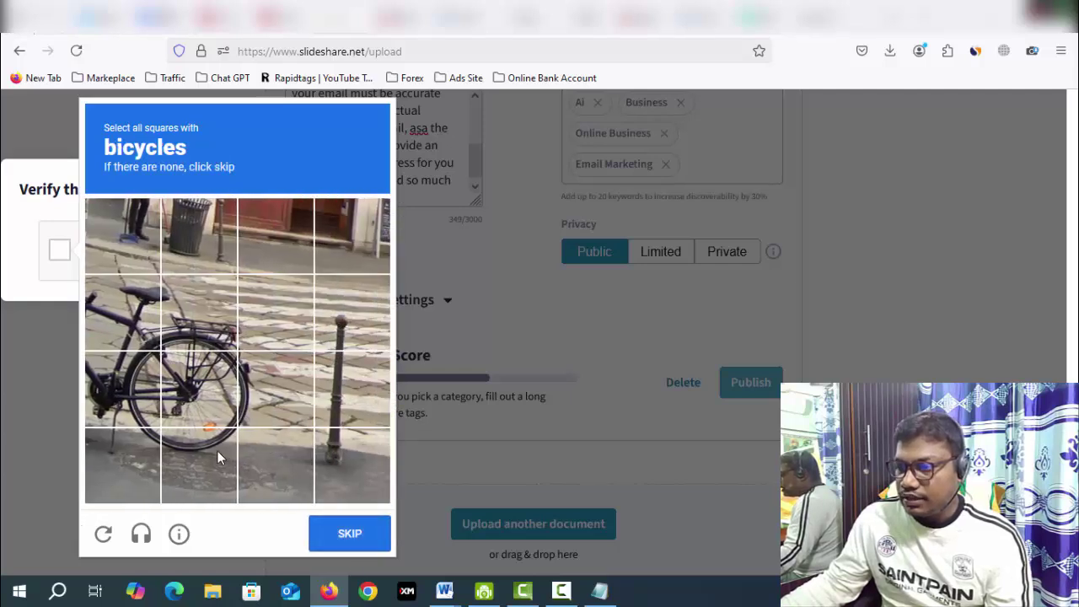
# Step: Select all bicycle squares in the second image challenge and submit the verification to complete publishing
pyautogui.click(217, 450)
pyautogui.click(260, 395)
pyautogui.click(198, 312)
pyautogui.click(107, 292)
pyautogui.click(93, 388)
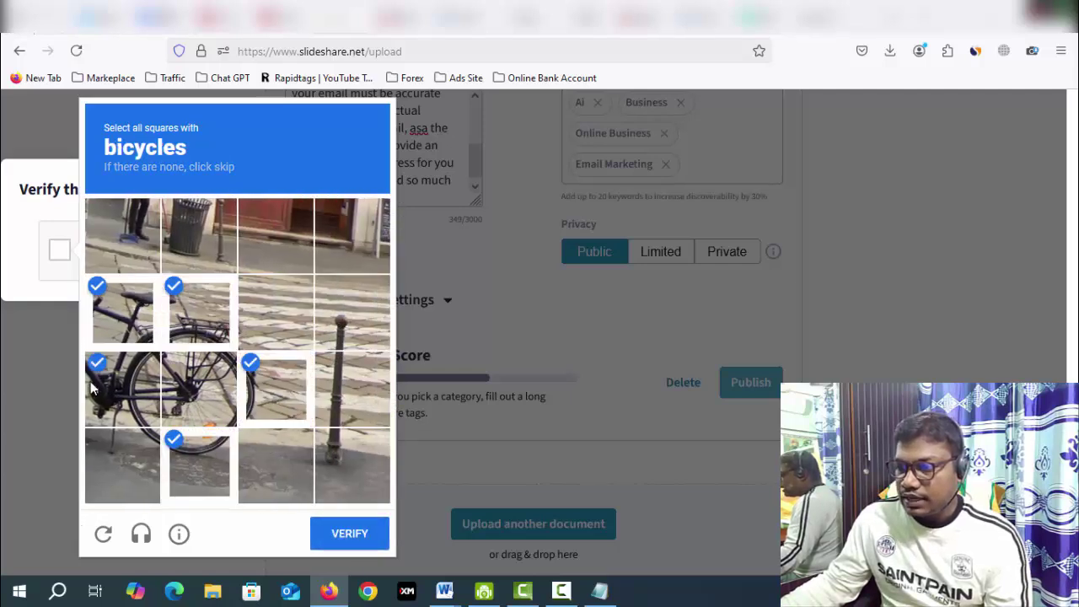
pyautogui.click(108, 469)
pyautogui.click(349, 538)
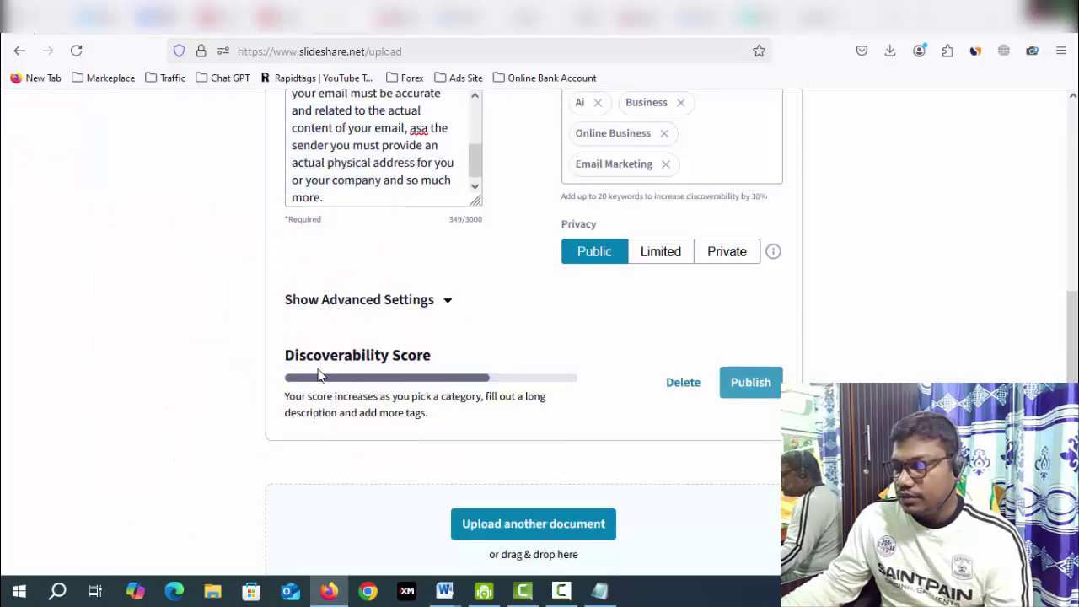
pyautogui.scroll(-3, 856, 334)
pyautogui.scroll(3, 856, 334)
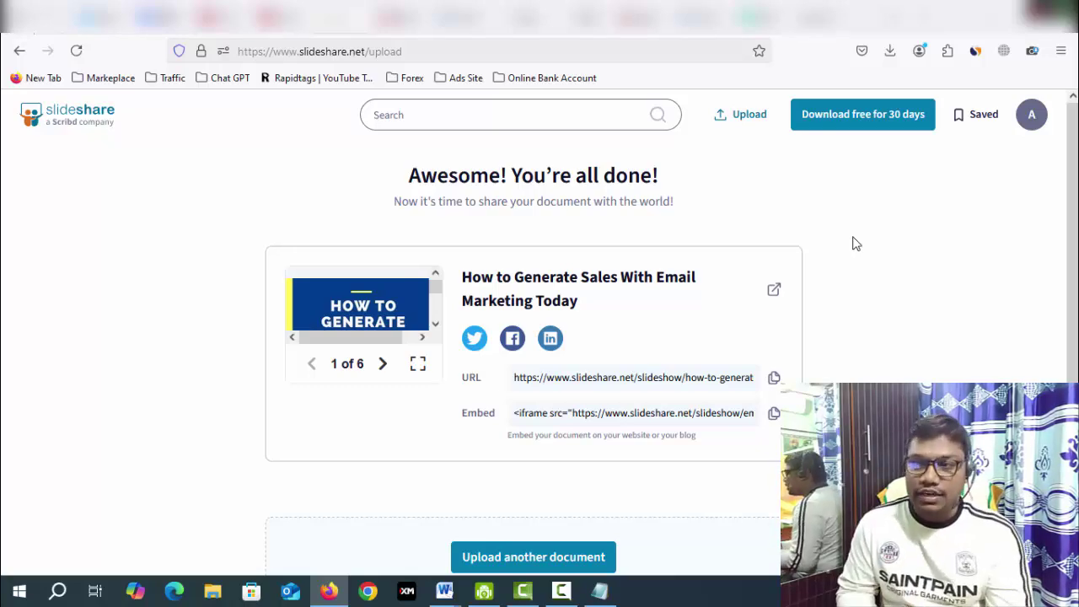
# Step: Switch to freeplrdownloads.com and browse the free eBooks in the Affiliate Marketing niche
pyautogui.click(218, 30)
pyautogui.scroll(2, 541, 242)
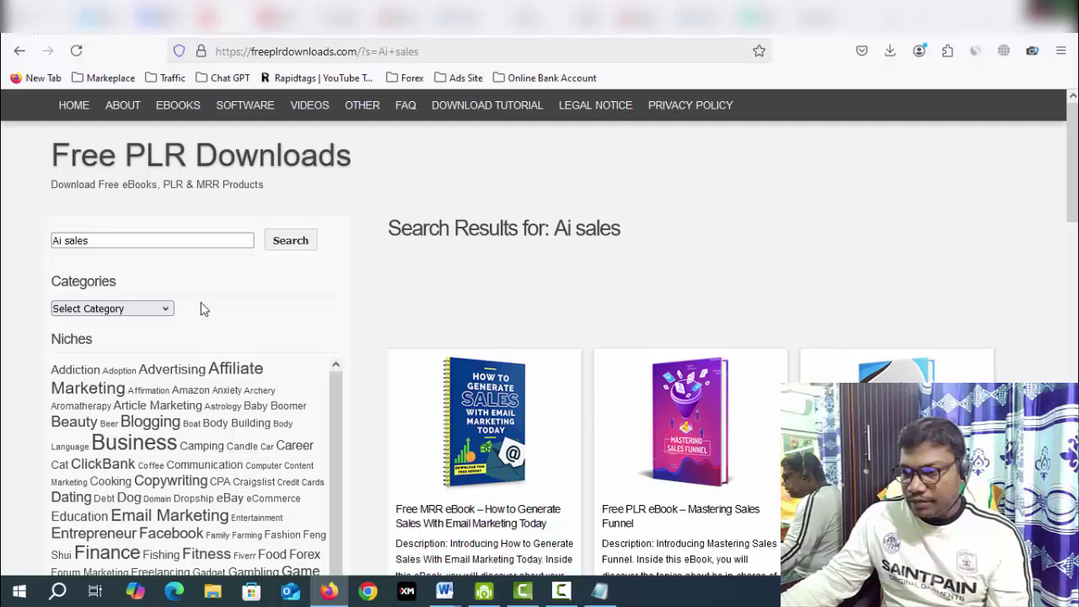
pyautogui.click(228, 374)
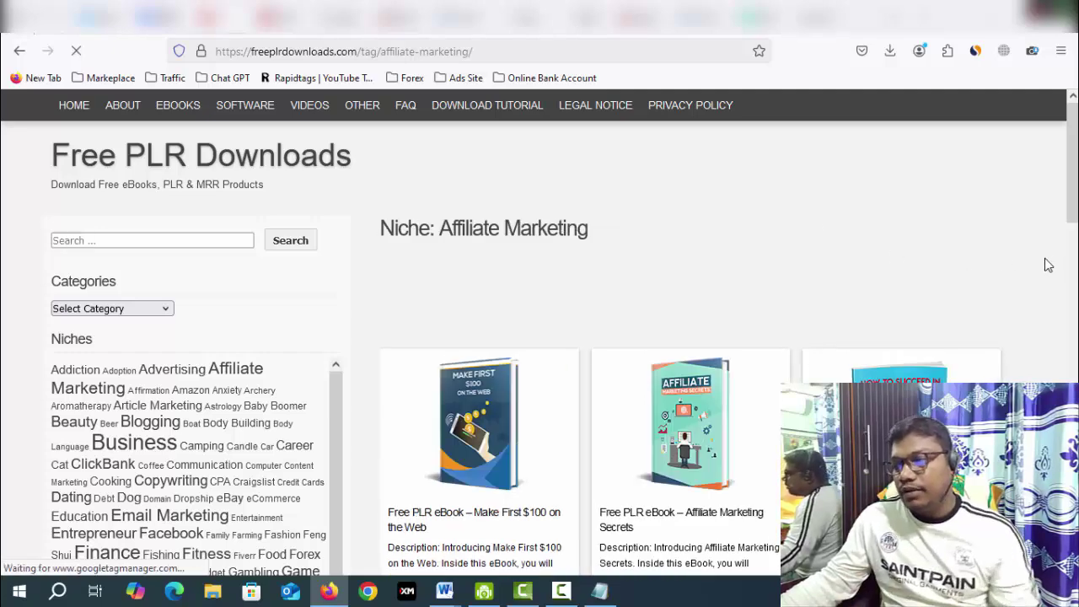
pyautogui.scroll(-3, 1045, 266)
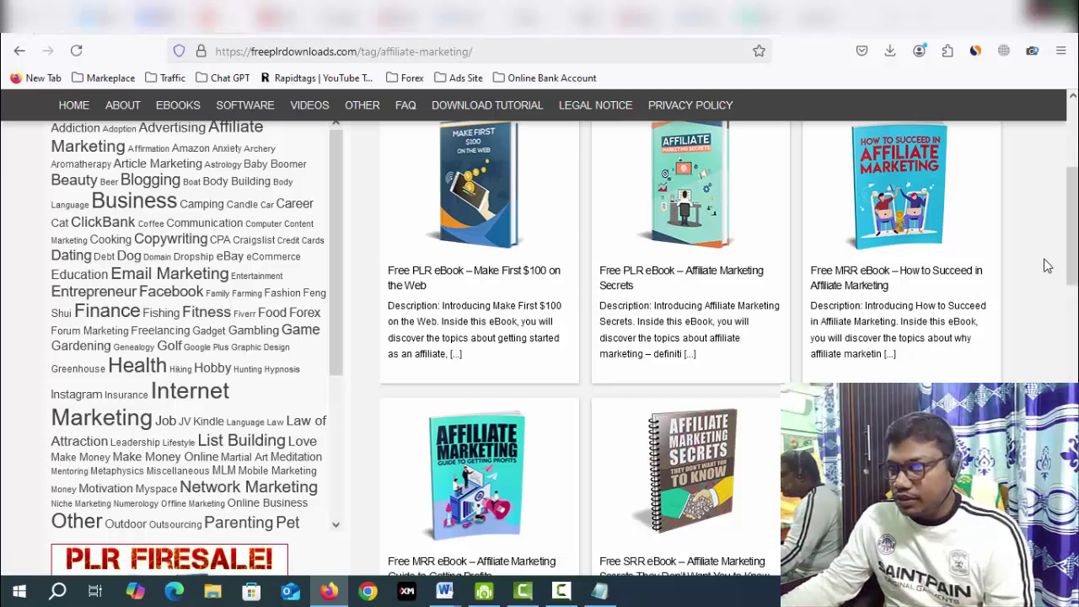
pyautogui.scroll(-4, 1045, 266)
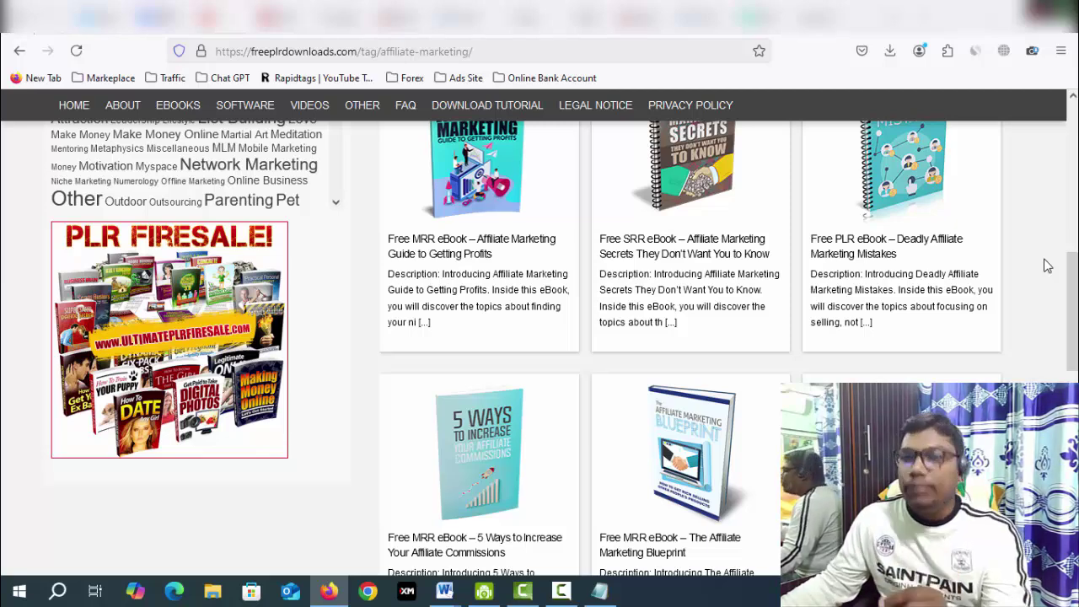
pyautogui.scroll(5, 1046, 266)
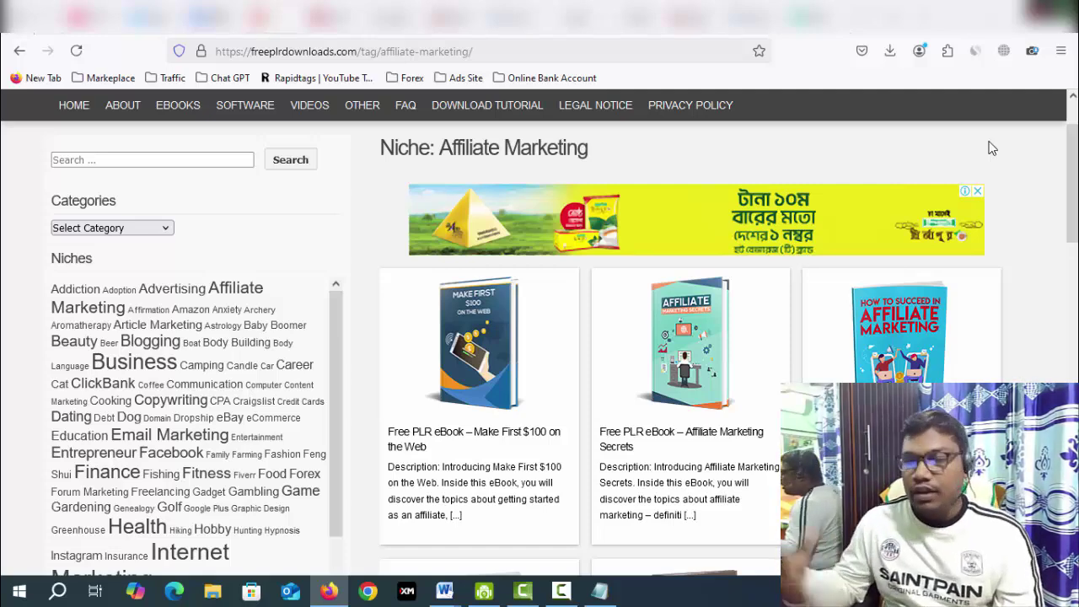
# Step: Return to the published SlideShare document's page and check the site's monthly visits in the traffic analytics extension
pyautogui.click(393, 25)
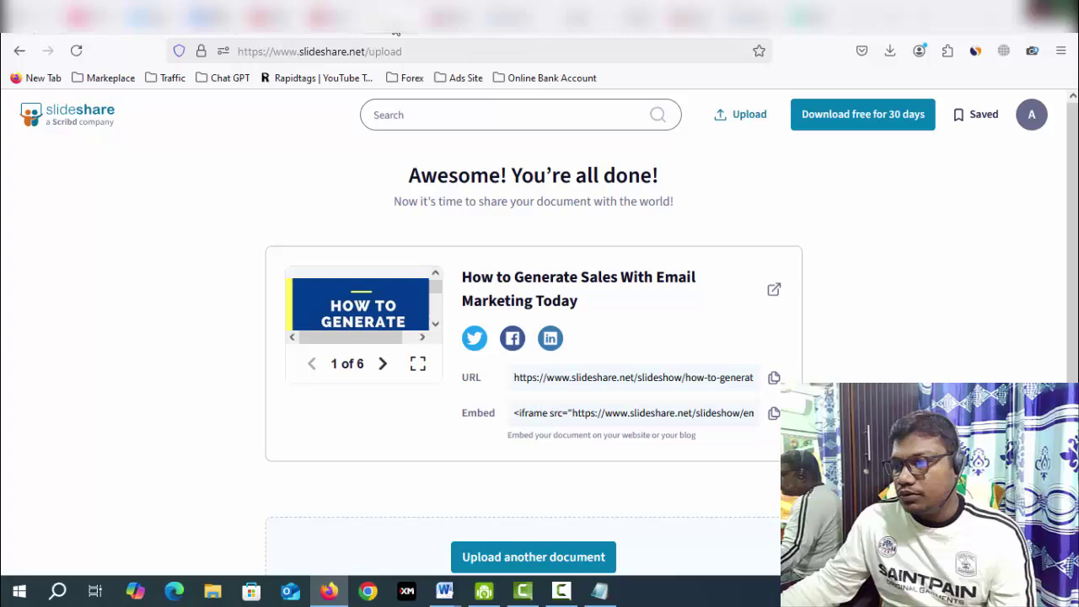
pyautogui.click(975, 53)
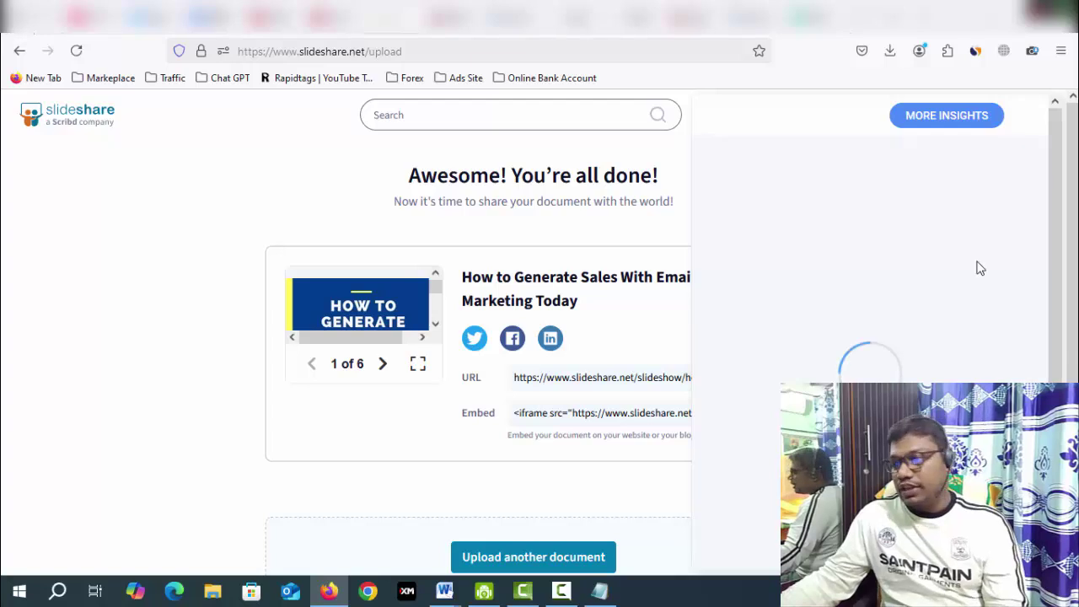
pyautogui.scroll(-5, 991, 264)
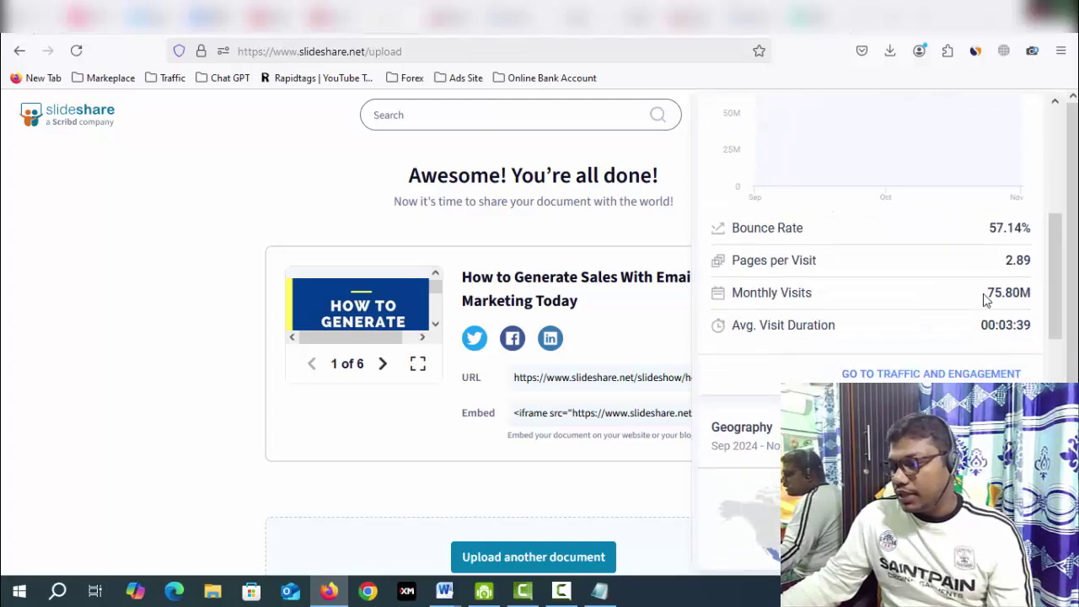
pyautogui.moveTo(990, 292); pyautogui.dragTo(1032, 293)
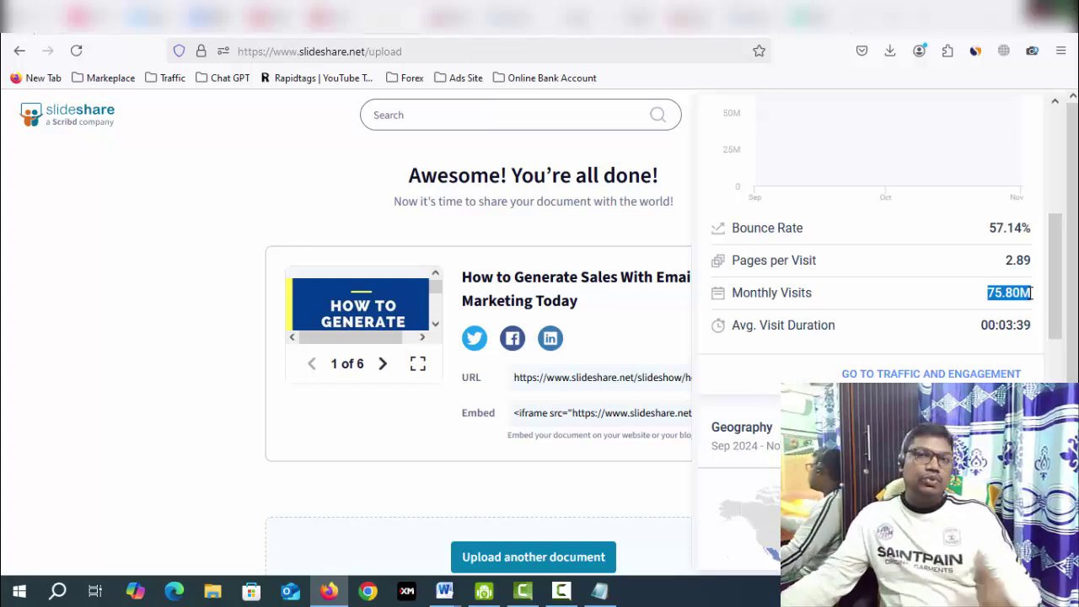
# Step: View the YouTube channel's videos, open the AI model video ad tutorial's description, and examine the linked paid course page
pyautogui.click(84, 17)
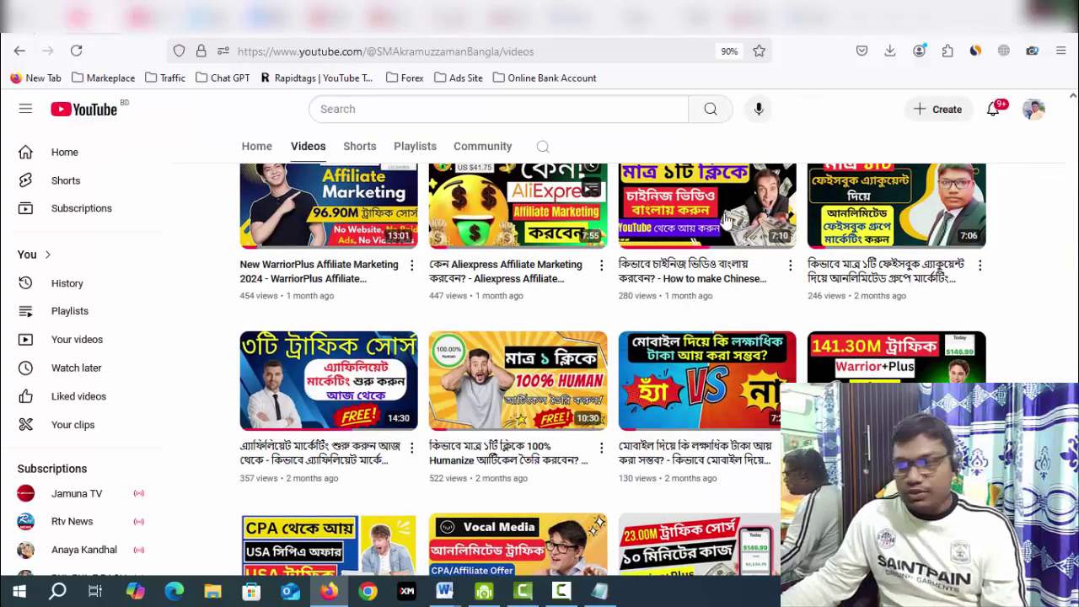
pyautogui.scroll(4, 724, 221)
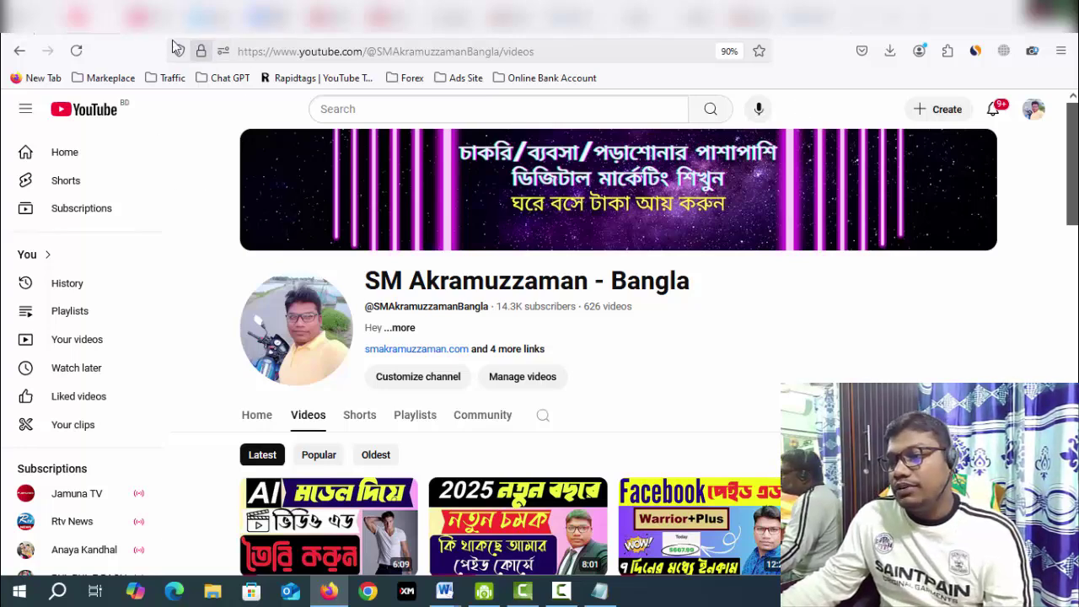
pyautogui.click(160, 19)
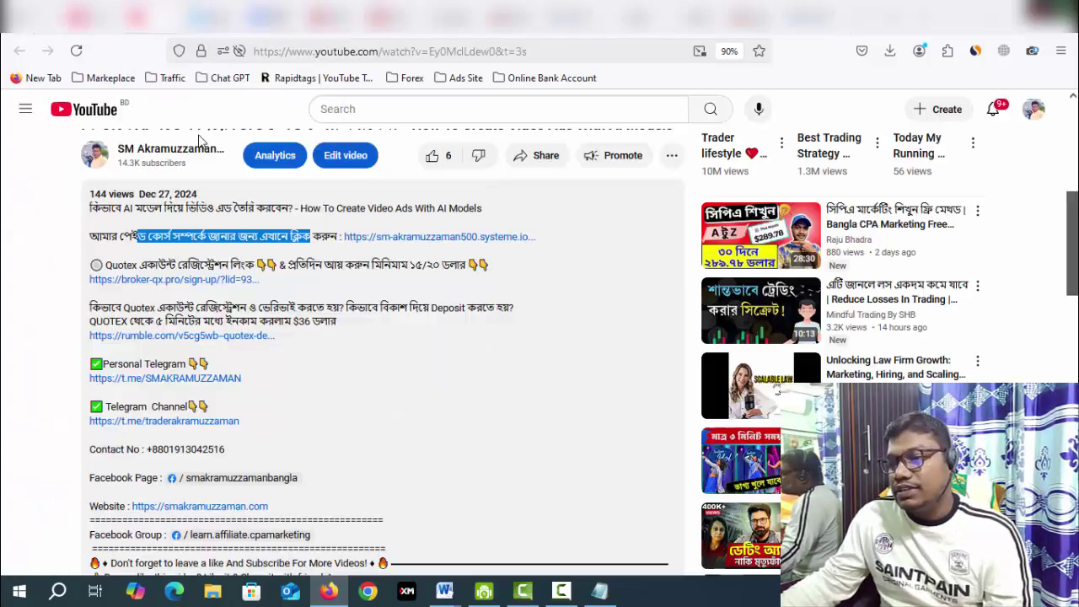
pyautogui.click(371, 239)
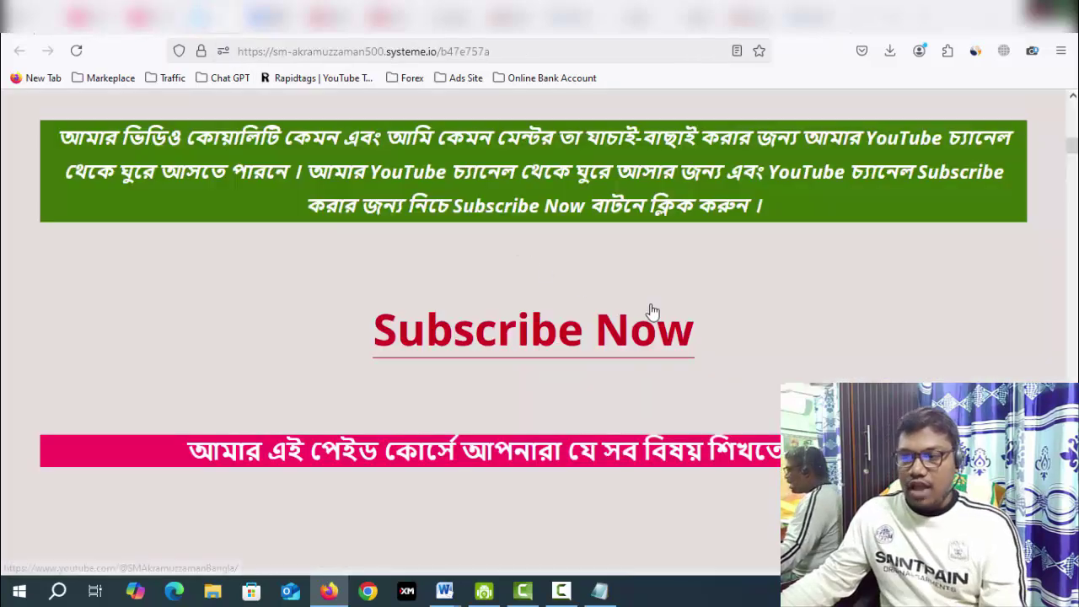
pyautogui.scroll(10, 653, 312)
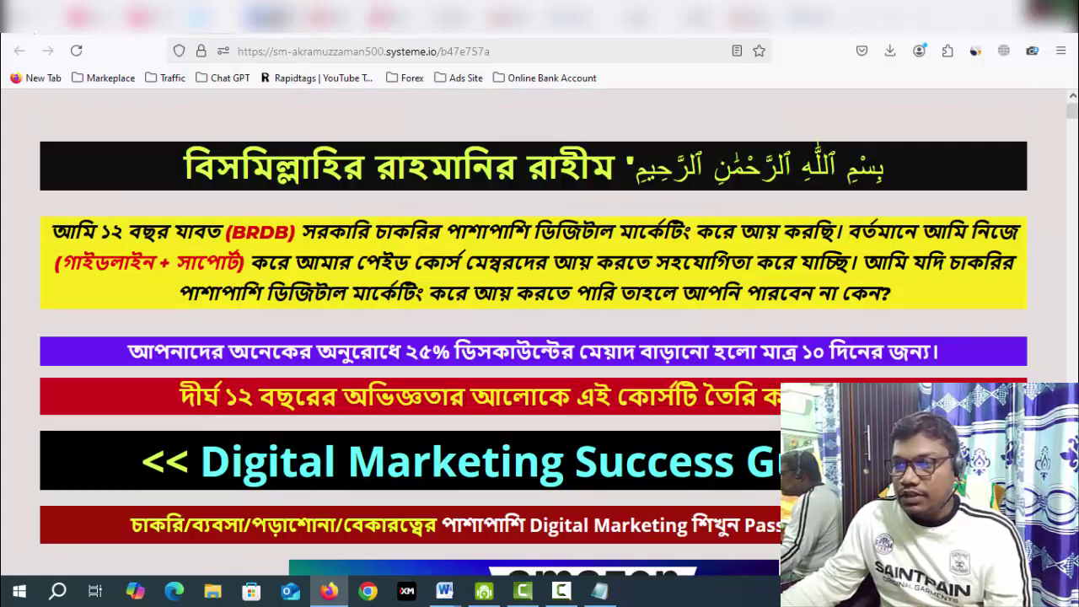
# Step: Switch to the private Facebook group for paid students and look through its member posts
pyautogui.click(274, 17)
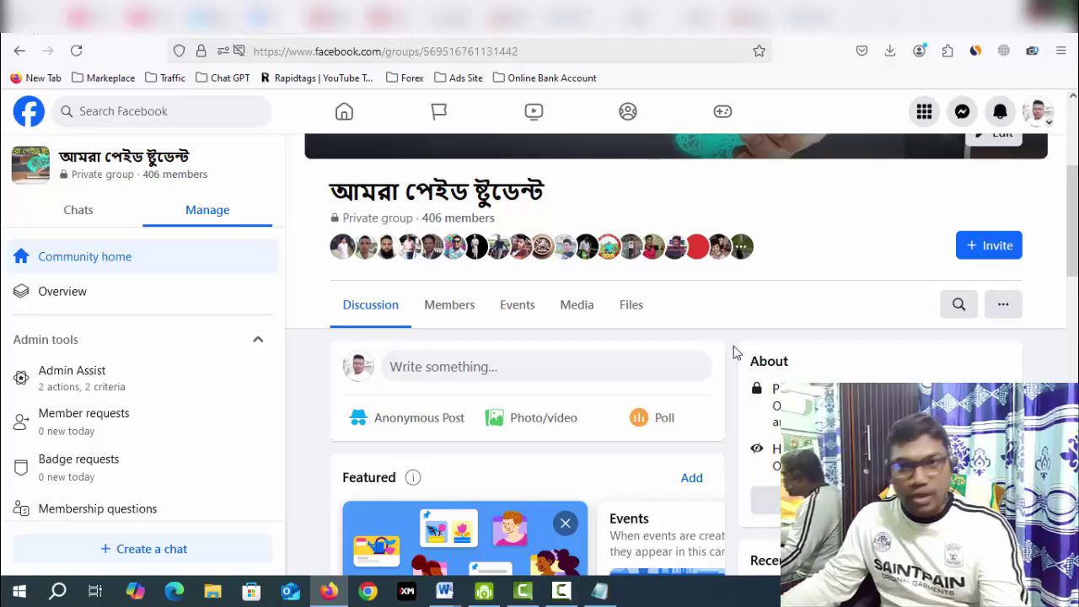
pyautogui.scroll(-10, 734, 353)
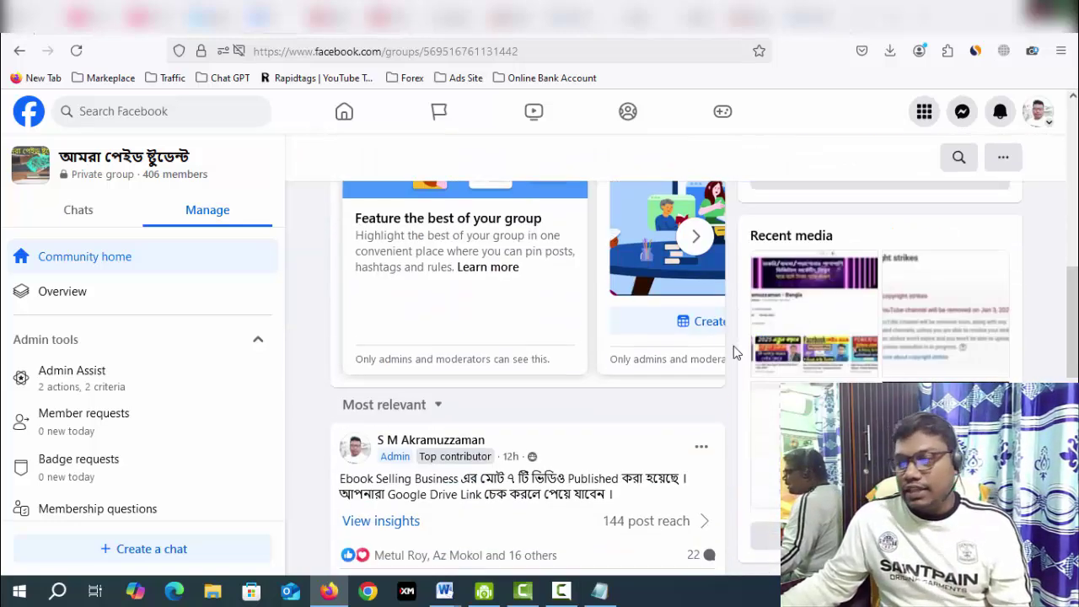
pyautogui.scroll(-6, 733, 353)
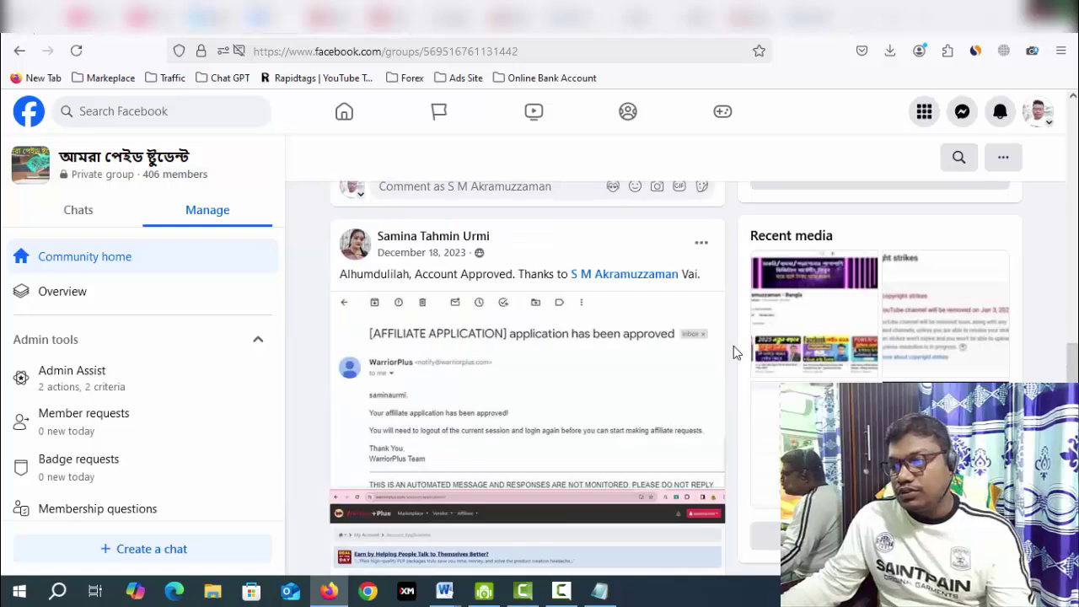
pyautogui.scroll(3, 734, 352)
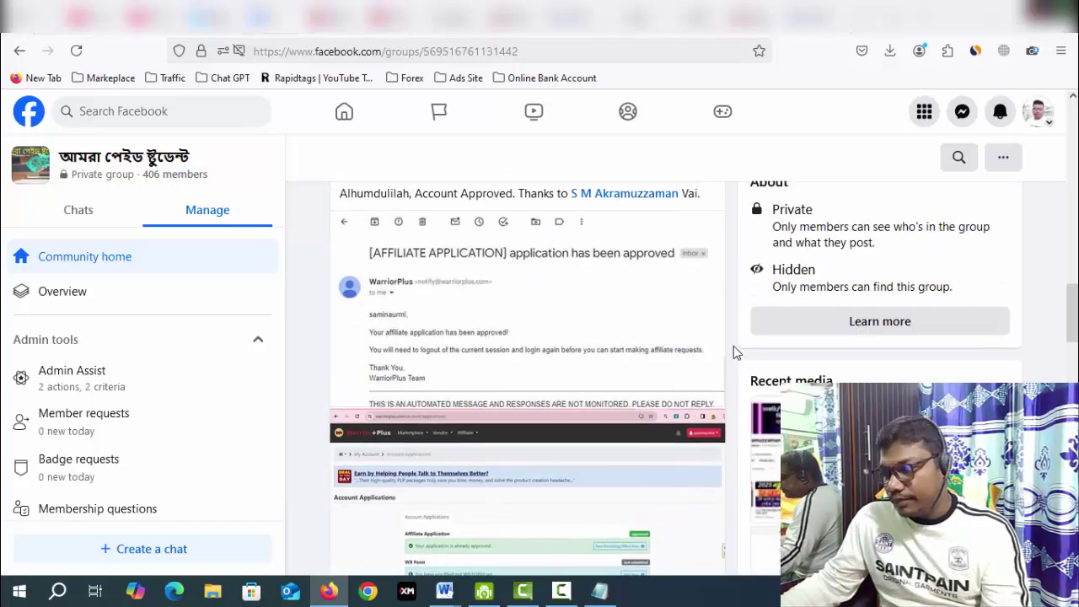
pyautogui.scroll(-8, 734, 352)
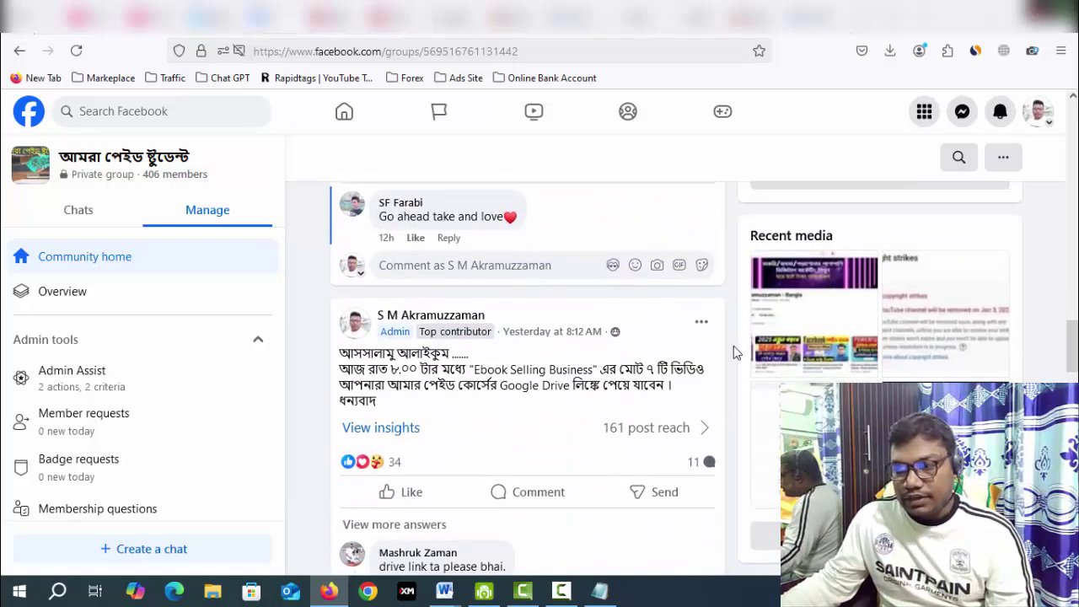
pyautogui.scroll(-10, 734, 353)
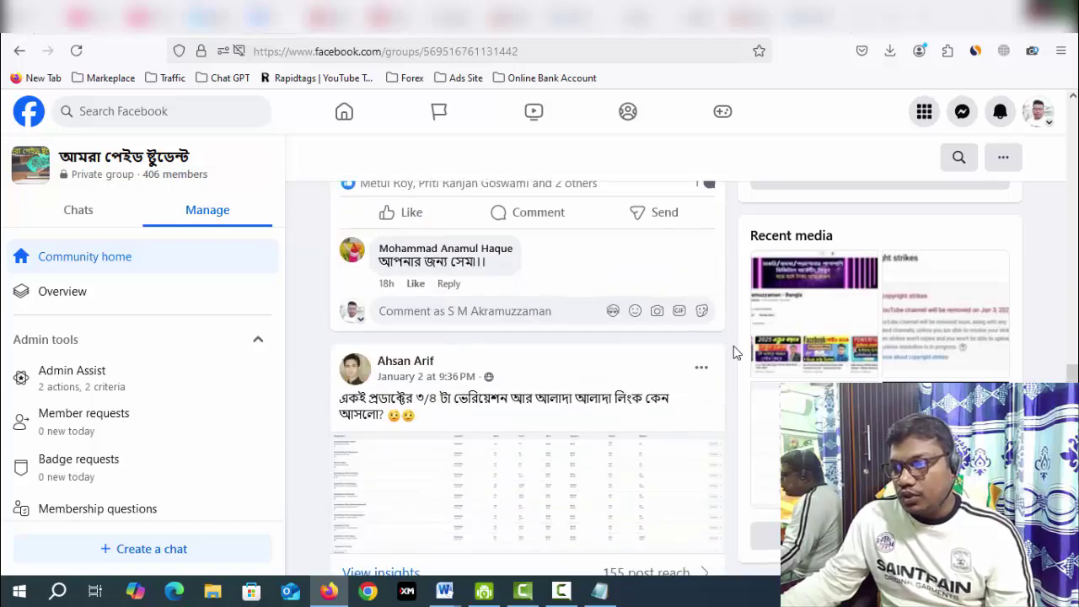